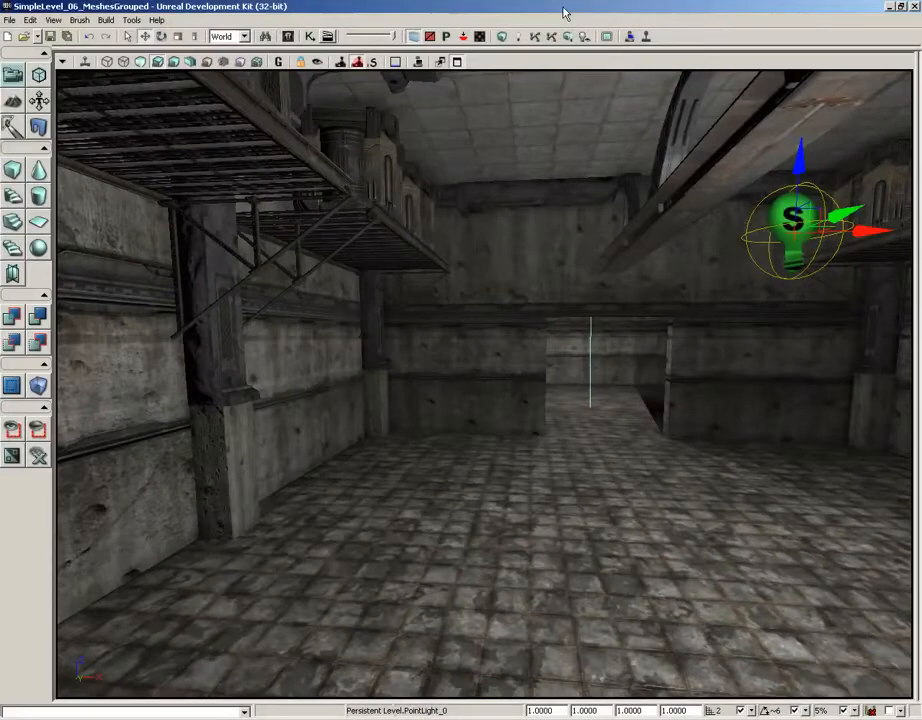
# Open the Group Editor and move its window aside so the room's wall and shelves remain in view.
pyautogui.moveTo(401, 267); pyautogui.dragTo(442, 319)
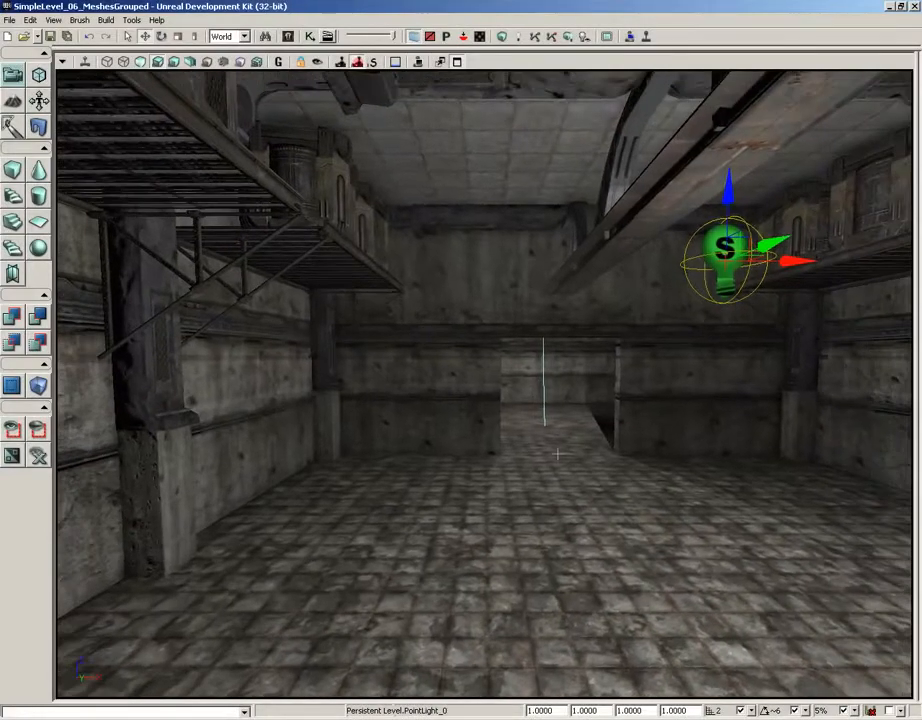
pyautogui.click(556, 453)
pyautogui.click(469, 261)
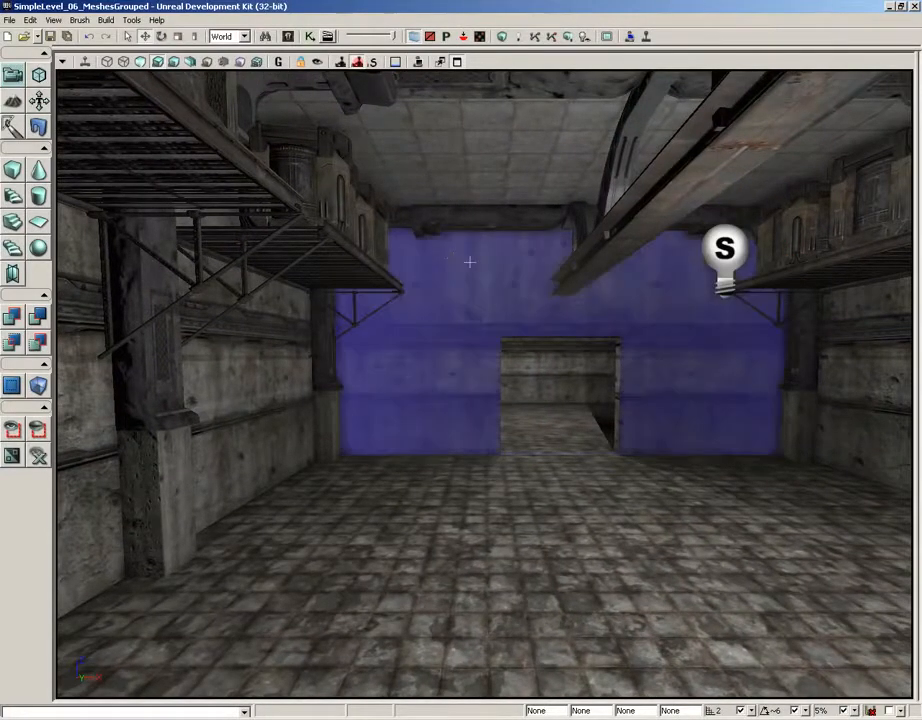
pyautogui.moveTo(469, 261); pyautogui.dragTo(427, 267)
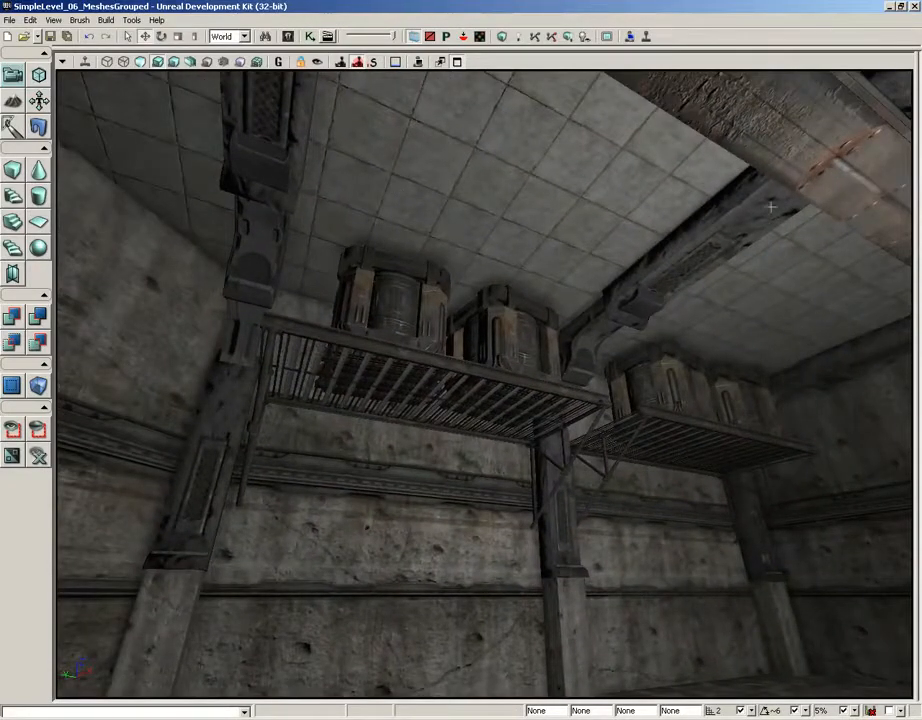
pyautogui.moveTo(737, 181); pyautogui.dragTo(735, 235, button='right')
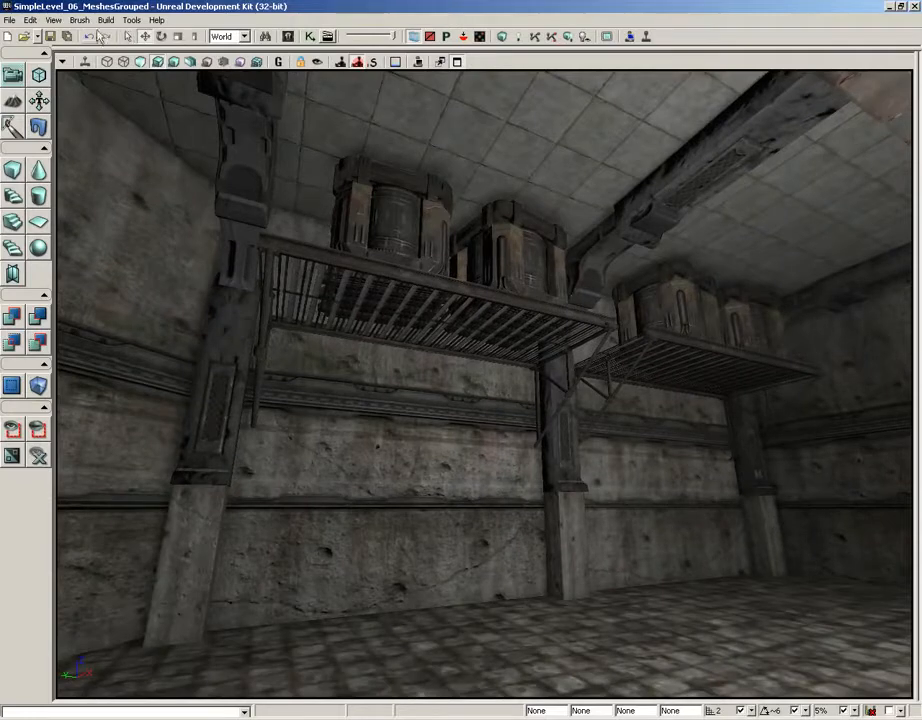
pyautogui.click(55, 20)
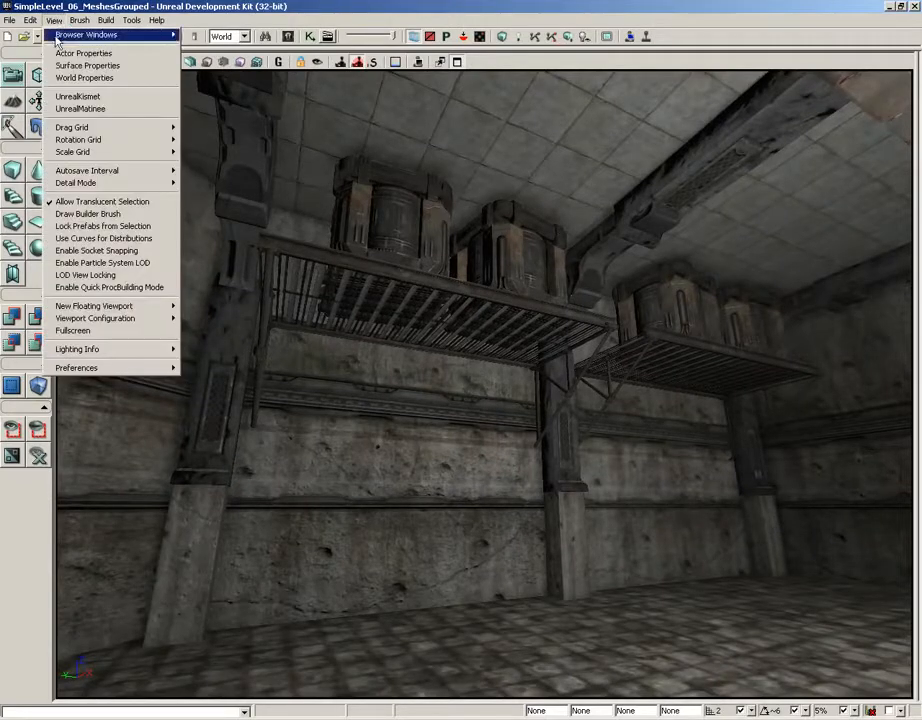
pyautogui.moveTo(48, 32)
pyautogui.click(229, 62)
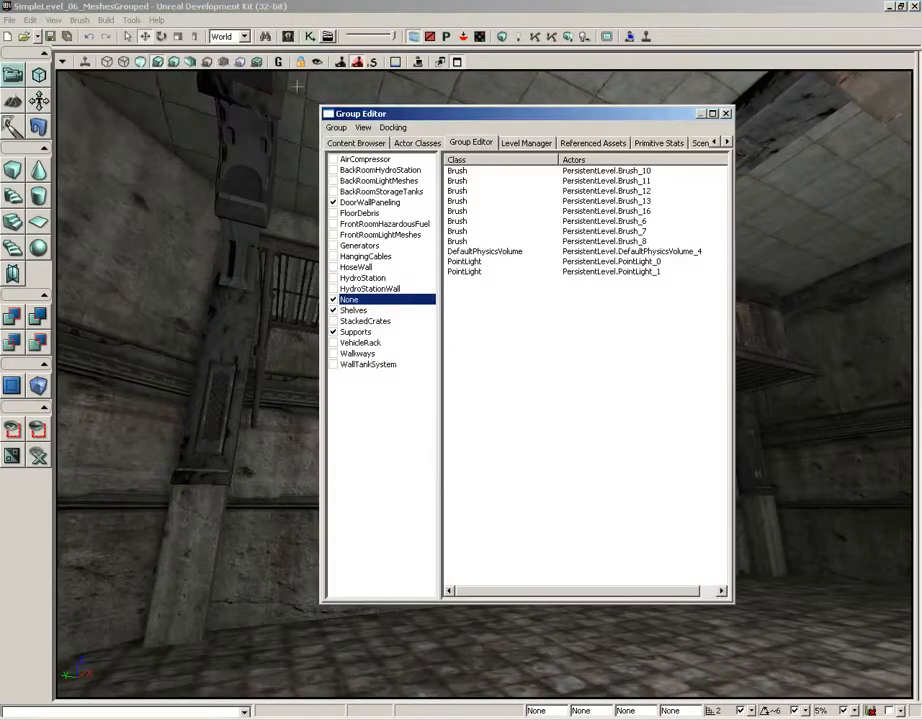
pyautogui.moveTo(494, 116); pyautogui.dragTo(906, 113)
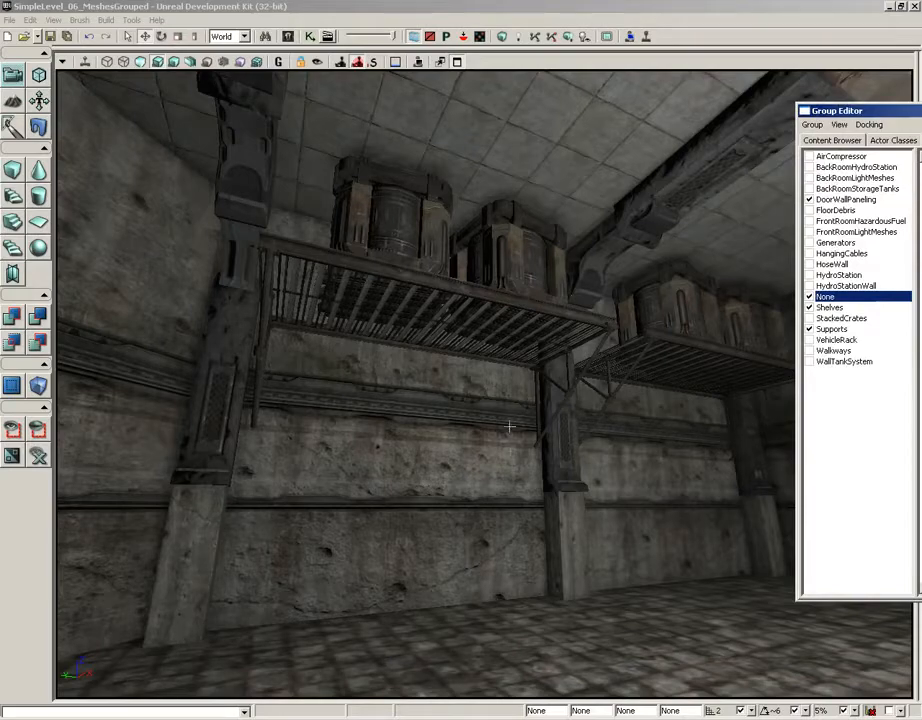
# Show the WallTankSystem group in the empty wall section beside the shelves.
pyautogui.moveTo(509, 427); pyautogui.dragTo(509, 424, button='right')
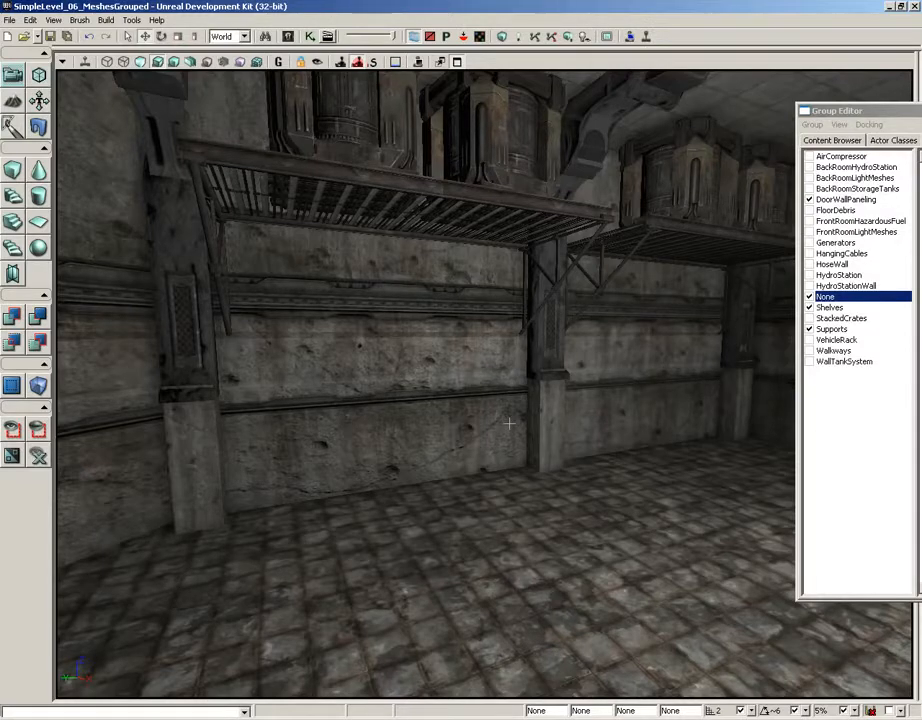
pyautogui.moveTo(466, 427); pyautogui.dragTo(443, 348, button='right')
pyautogui.moveTo(527, 494); pyautogui.dragTo(515, 450)
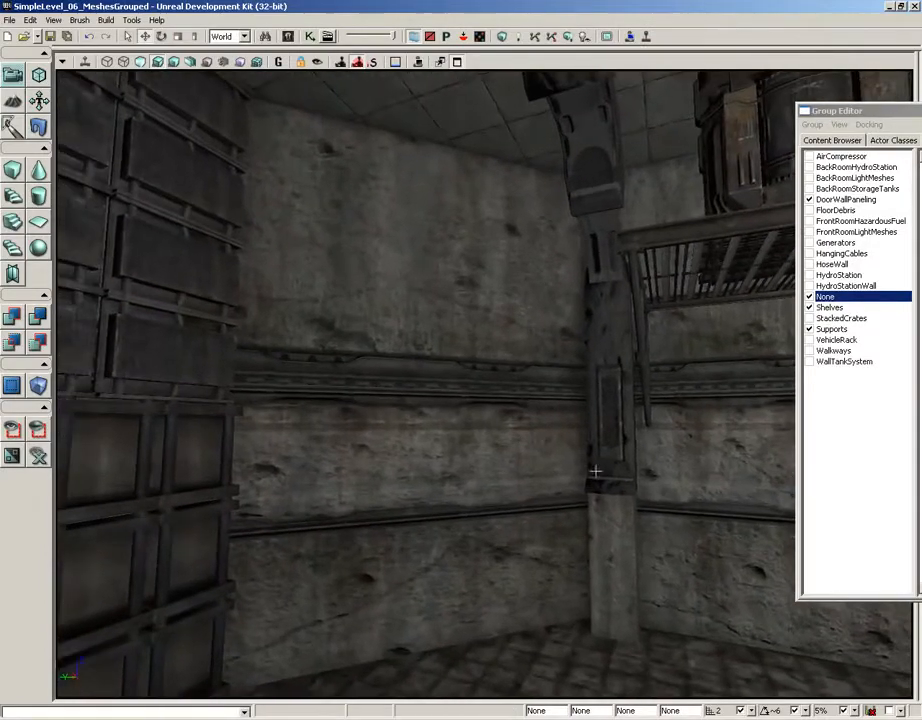
pyautogui.click(809, 361)
pyautogui.moveTo(601, 477); pyautogui.dragTo(579, 406)
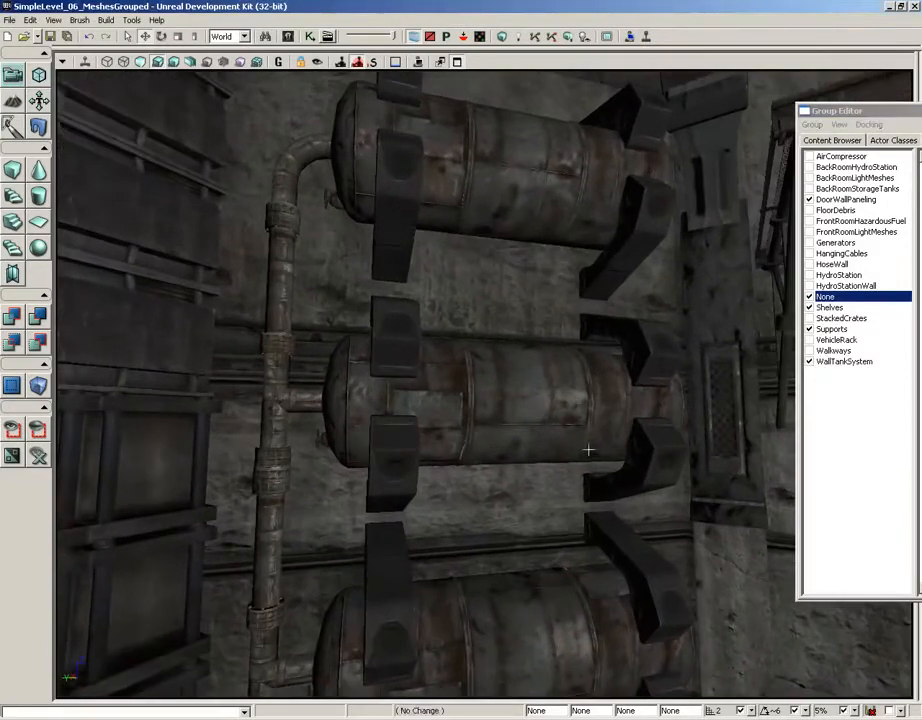
# Select the wall-mounted tanks one at a time to inspect the individual meshes.
pyautogui.moveTo(589, 451); pyautogui.dragTo(570, 469, button='right')
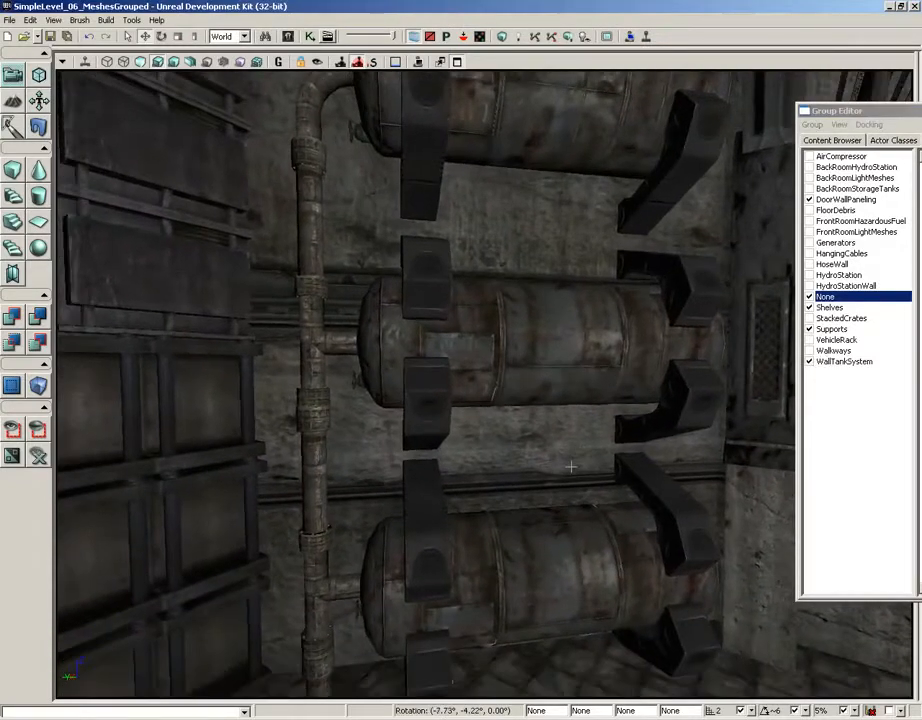
pyautogui.click(551, 560)
pyautogui.click(537, 352)
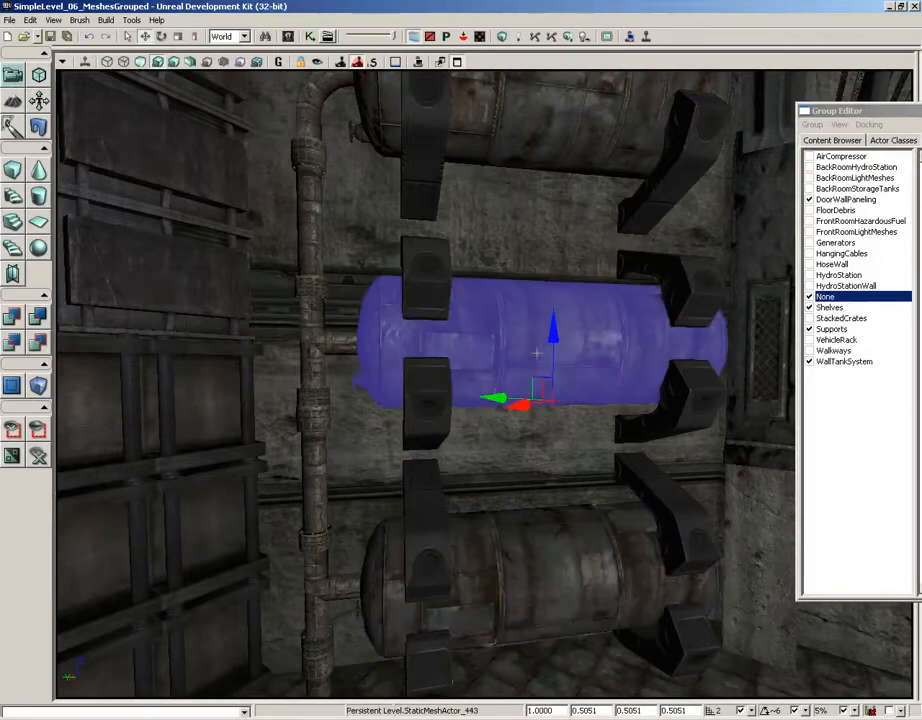
pyautogui.click(546, 139)
pyautogui.moveTo(546, 139); pyautogui.dragTo(543, 144, button='right')
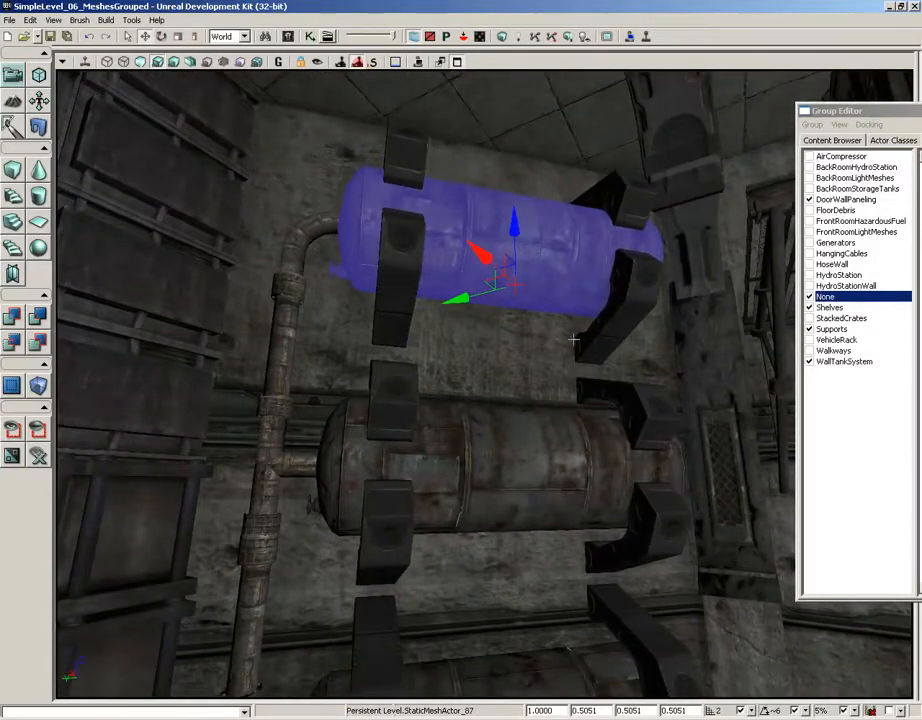
# Select the pipe pieces beside the tanks in turn, from the floor section up to the top elbow, to inspect their assembly.
pyautogui.moveTo(574, 340); pyautogui.dragTo(508, 437, button='right')
pyautogui.moveTo(508, 437); pyautogui.dragTo(446, 416)
pyautogui.click(403, 519)
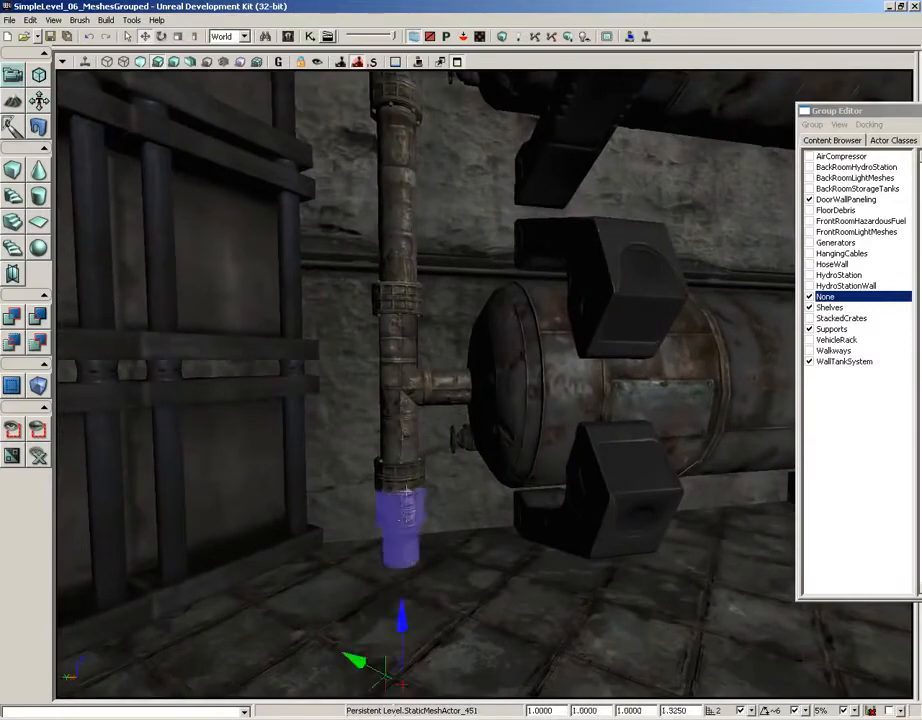
pyautogui.click(403, 436)
pyautogui.moveTo(403, 434); pyautogui.dragTo(416, 358, button='middle')
pyautogui.click(422, 360)
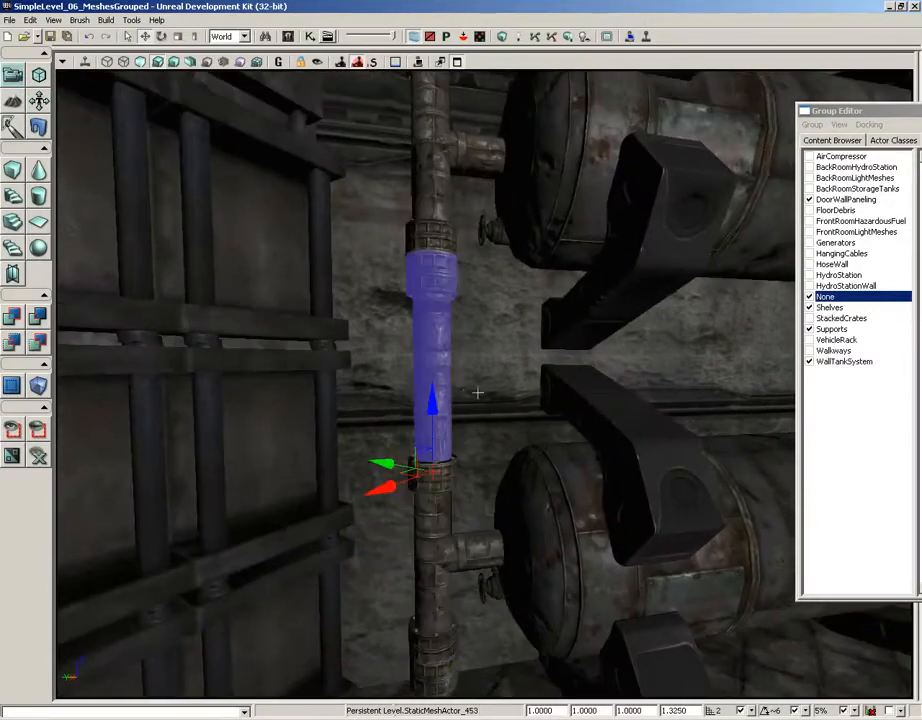
pyautogui.moveTo(477, 393); pyautogui.dragTo(457, 318, button='middle')
pyautogui.click(461, 350)
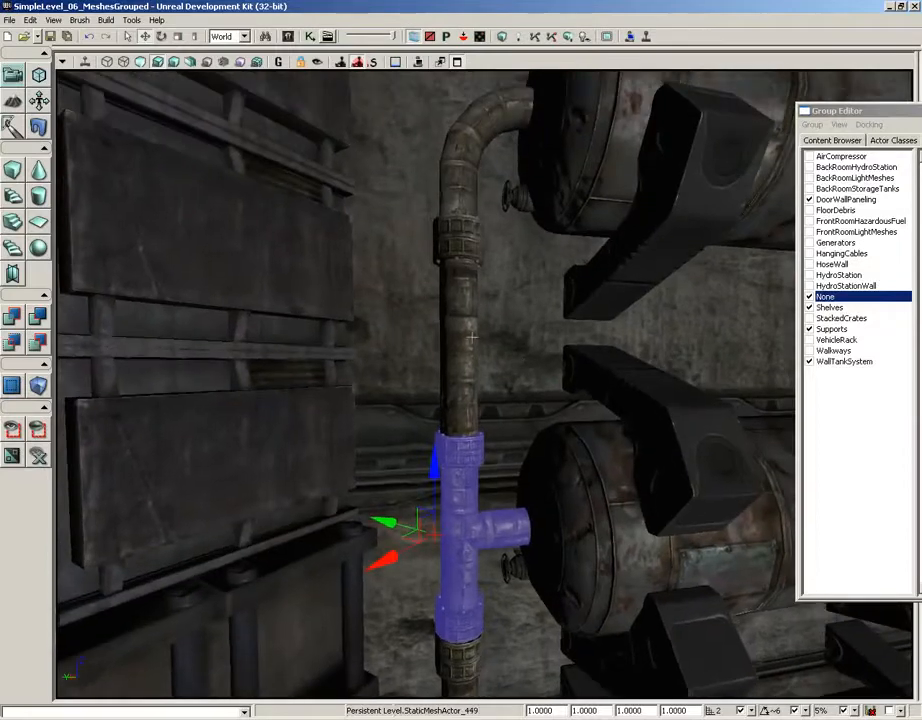
pyautogui.click(457, 318)
pyautogui.click(474, 158)
pyautogui.moveTo(474, 158); pyautogui.dragTo(498, 126, button='middle')
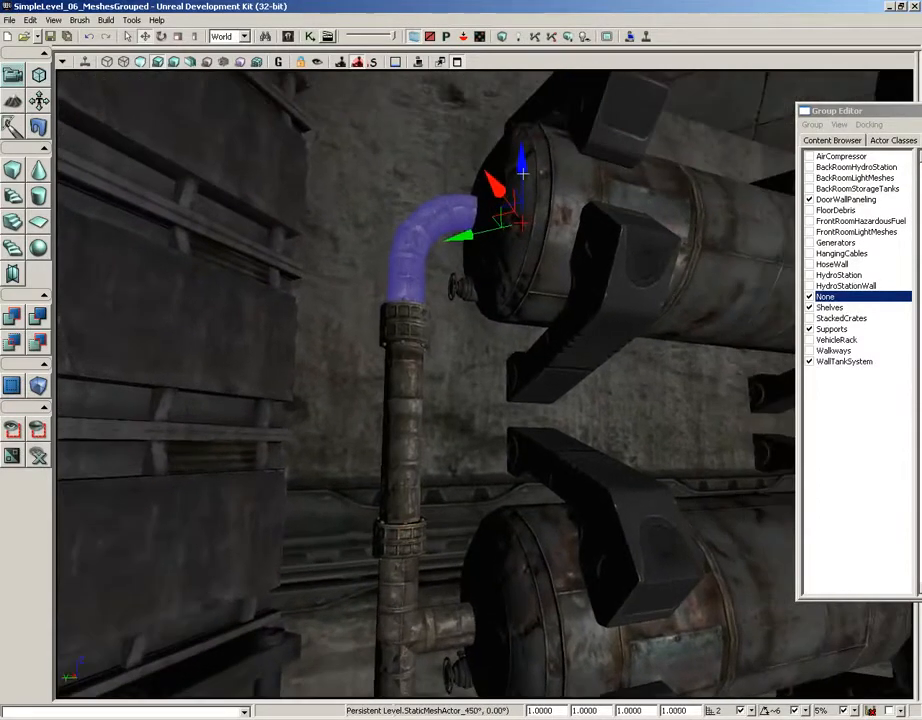
pyautogui.moveTo(523, 173); pyautogui.dragTo(557, 198, button='middle')
# Select the upper front bracket on the middle tank and examine how the brackets hold the whole tank assembly.
pyautogui.click(410, 394)
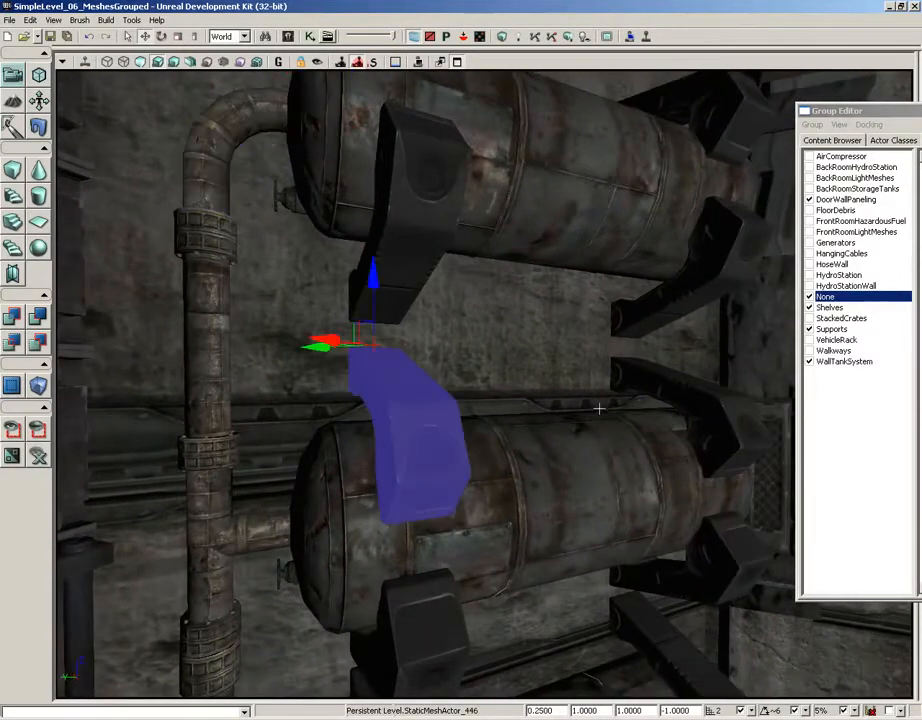
pyautogui.moveTo(599, 407); pyautogui.dragTo(566, 393, button='middle')
pyautogui.moveTo(566, 393); pyautogui.dragTo(624, 397, button='right')
pyautogui.moveTo(283, 389); pyautogui.dragTo(492, 435)
pyautogui.moveTo(492, 435); pyautogui.dragTo(473, 451, button='middle')
pyautogui.moveTo(473, 451); pyautogui.dragTo(317, 451)
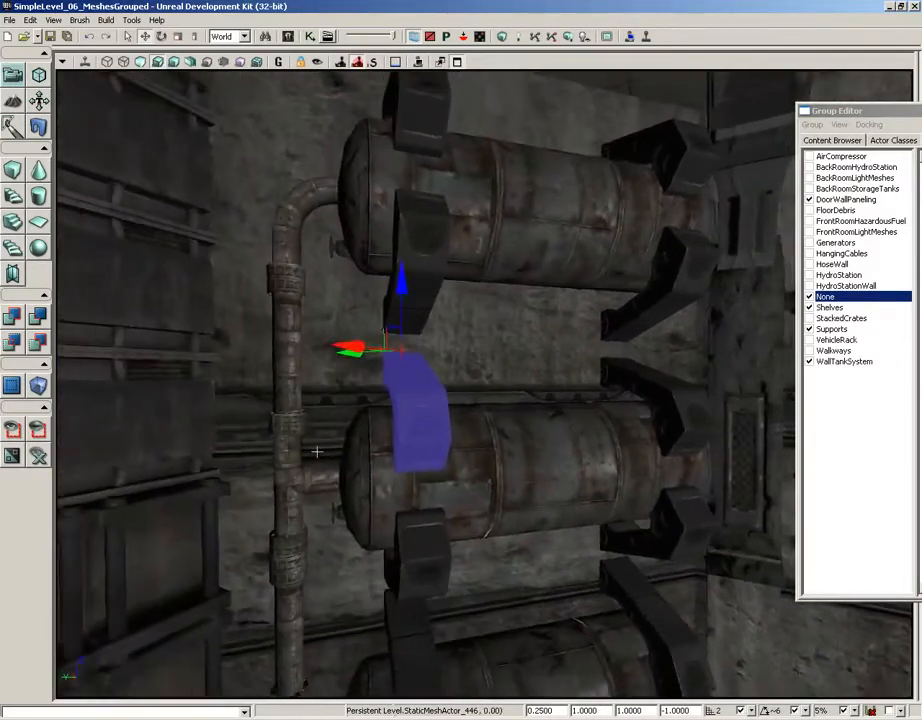
pyautogui.moveTo(317, 451); pyautogui.dragTo(354, 463, button='middle')
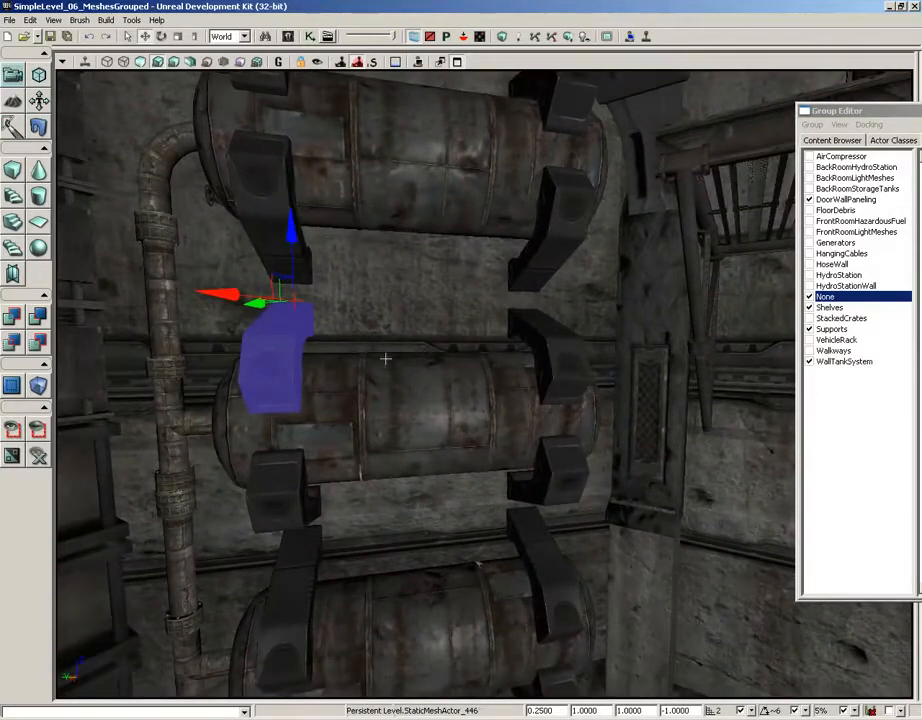
pyautogui.moveTo(385, 358); pyautogui.dragTo(385, 309, button='right')
pyautogui.moveTo(383, 327); pyautogui.dragTo(365, 412)
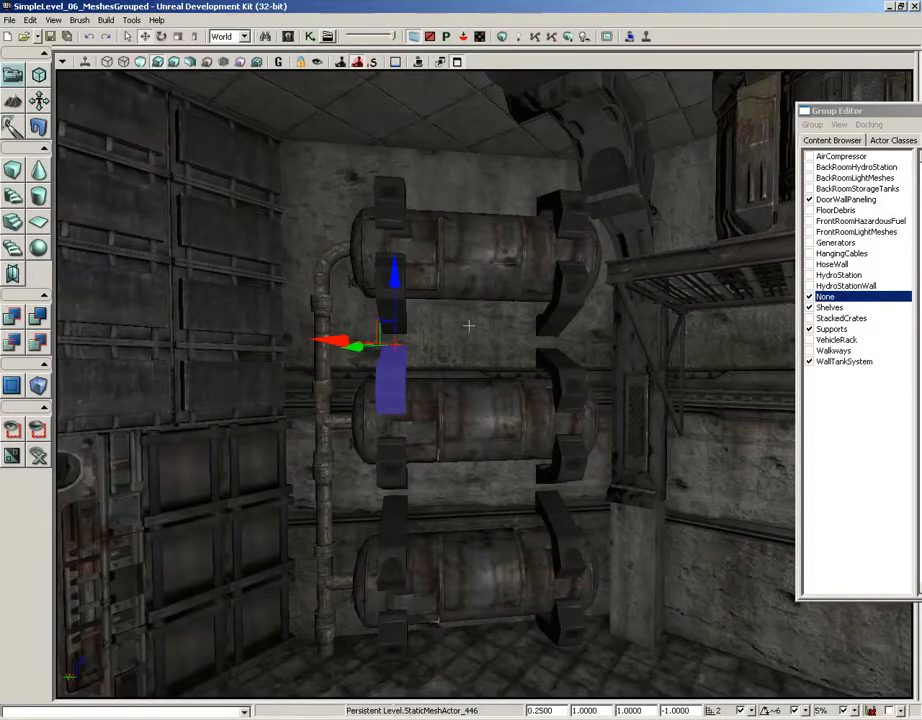
# Show the HoseWall group on the empty wall section next to the metal panels.
pyautogui.moveTo(492, 414)
pyautogui.mouseDown(button='right')
pyautogui.moveTo(498, 428)
pyautogui.moveTo(551, 421)
pyautogui.moveTo(858, 453)
pyautogui.moveTo(911, 448)
pyautogui.moveTo(911, 433)
pyautogui.moveTo(494, 373)
pyautogui.moveTo(494, 429)
pyautogui.mouseUp(button='right')
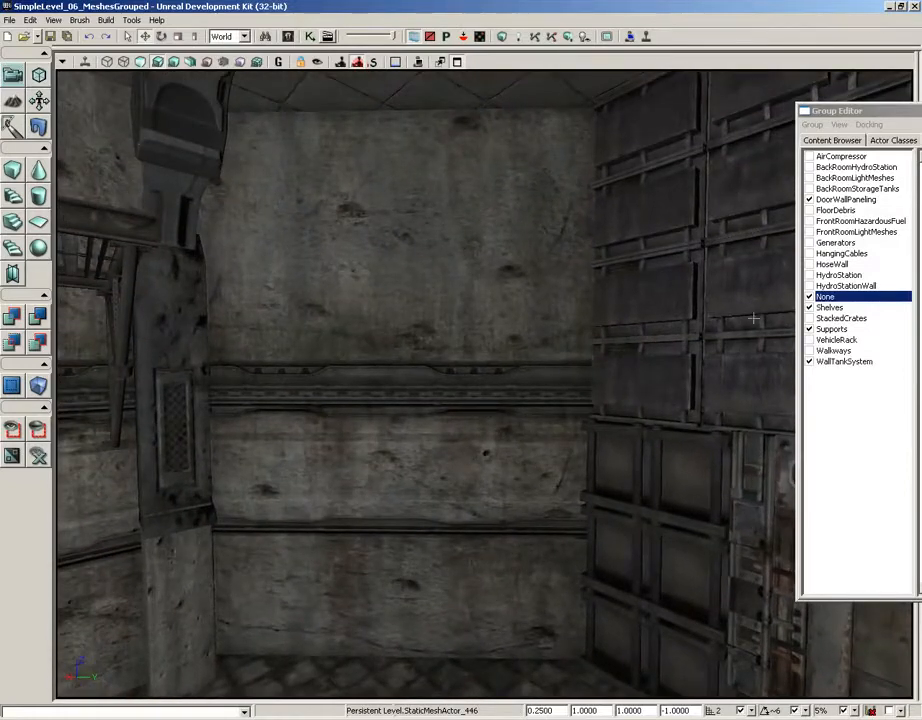
pyautogui.click(809, 264)
pyautogui.moveTo(598, 404)
pyautogui.mouseDown(button='right')
pyautogui.moveTo(535, 333)
pyautogui.moveTo(552, 329)
pyautogui.moveTo(553, 309)
pyautogui.moveTo(589, 403)
pyautogui.moveTo(584, 364)
pyautogui.moveTo(584, 395)
pyautogui.mouseUp(button='right')
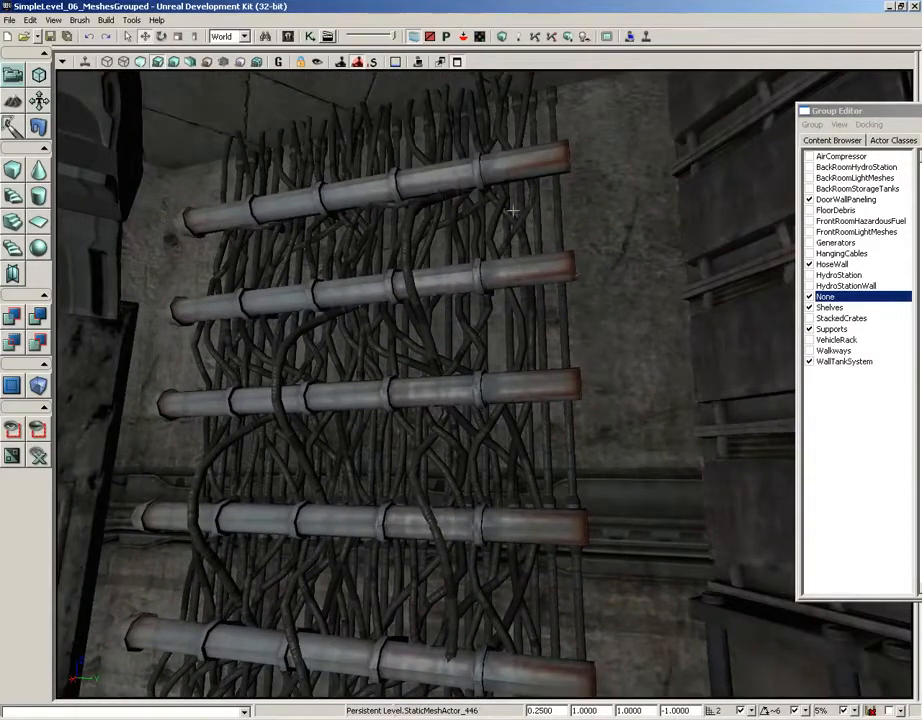
# Select all seven horizontal pipes across the hose wall and clear them out of view to expose the hoses.
pyautogui.click(500, 180)
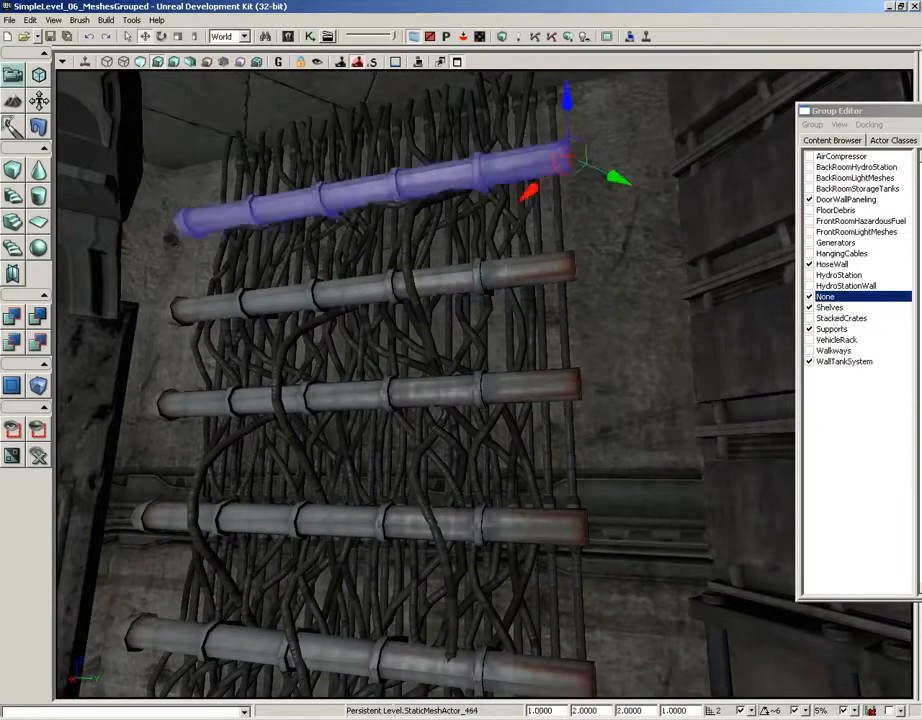
pyautogui.keyDown('ctrl'); pyautogui.click(365, 285); pyautogui.keyUp('ctrl')
pyautogui.keyDown('ctrl'); pyautogui.click(362, 395); pyautogui.keyUp('ctrl')
pyautogui.keyDown('ctrl'); pyautogui.click(505, 532); pyautogui.keyUp('ctrl')
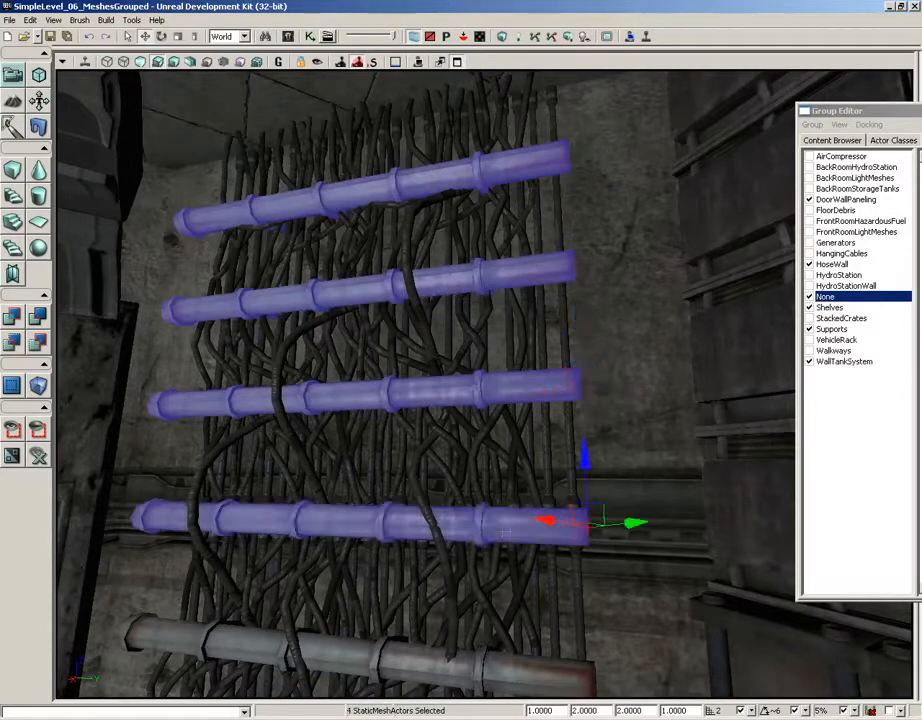
pyautogui.keyDown('ctrl'); pyautogui.click(480, 640); pyautogui.keyUp('ctrl')
pyautogui.moveTo(640, 576); pyautogui.dragTo(522, 566, button='right')
pyautogui.keyDown('ctrl'); pyautogui.click(520, 552); pyautogui.keyUp('ctrl')
pyautogui.keyDown('ctrl'); pyautogui.click(521, 628); pyautogui.keyUp('ctrl')
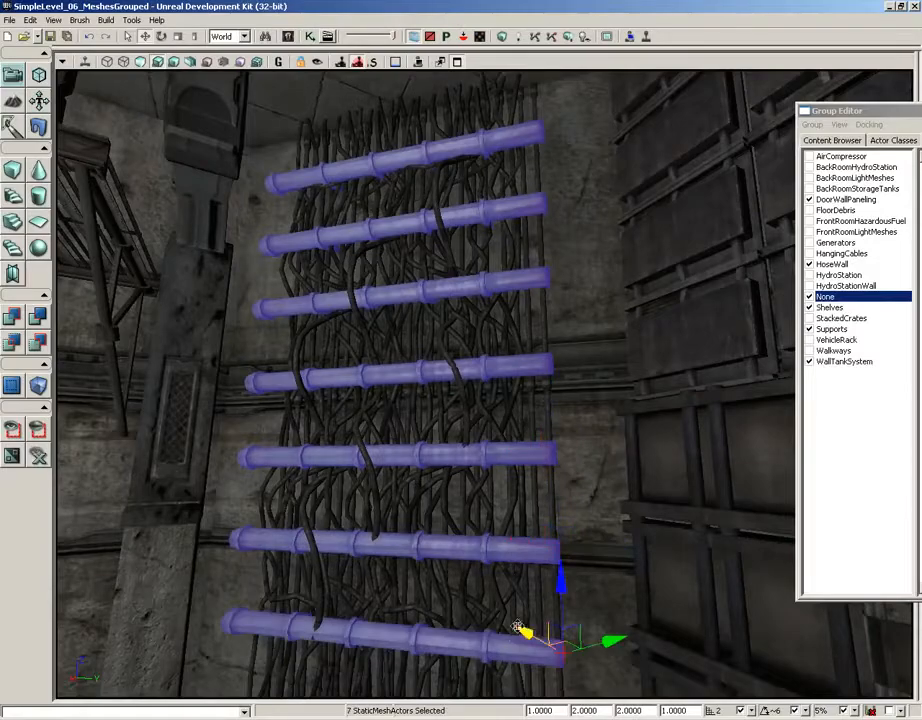
pyautogui.moveTo(521, 628); pyautogui.dragTo(599, 597, button='right')
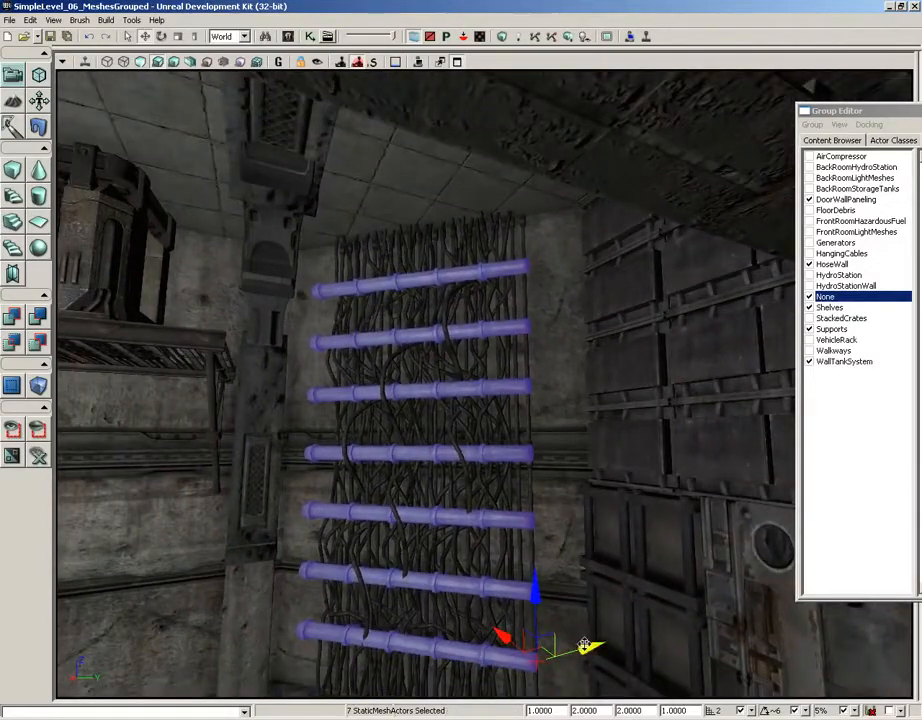
pyautogui.moveTo(593, 650); pyautogui.dragTo(430, 644)
pyautogui.moveTo(562, 459); pyautogui.dragTo(462, 318, button='right')
# Select different hoses in the hose wall to inspect the single strand and the tangled clusters that form it.
pyautogui.click(406, 238)
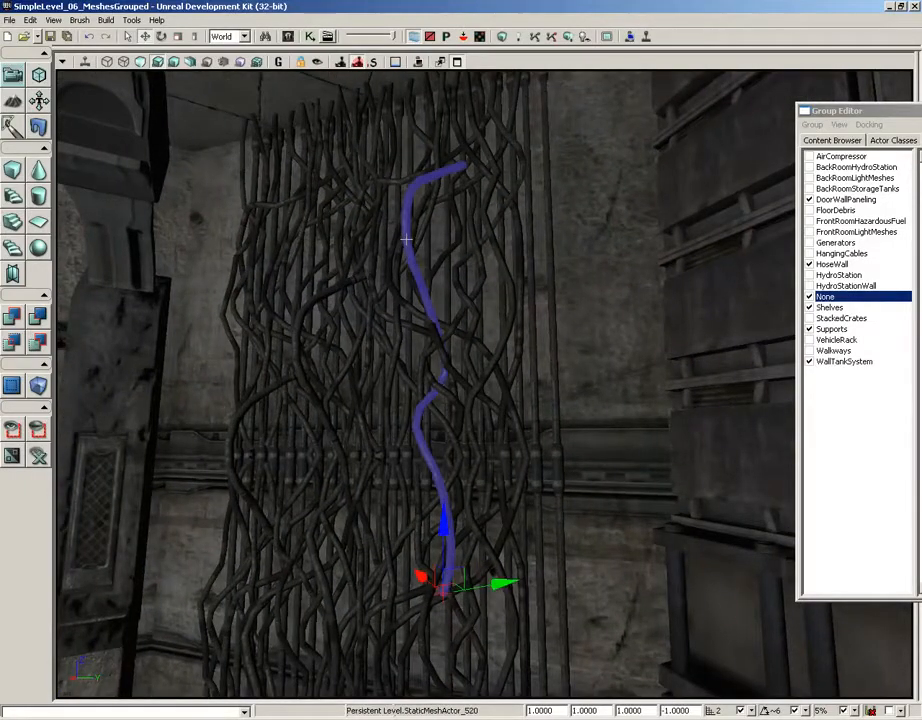
pyautogui.click(327, 316)
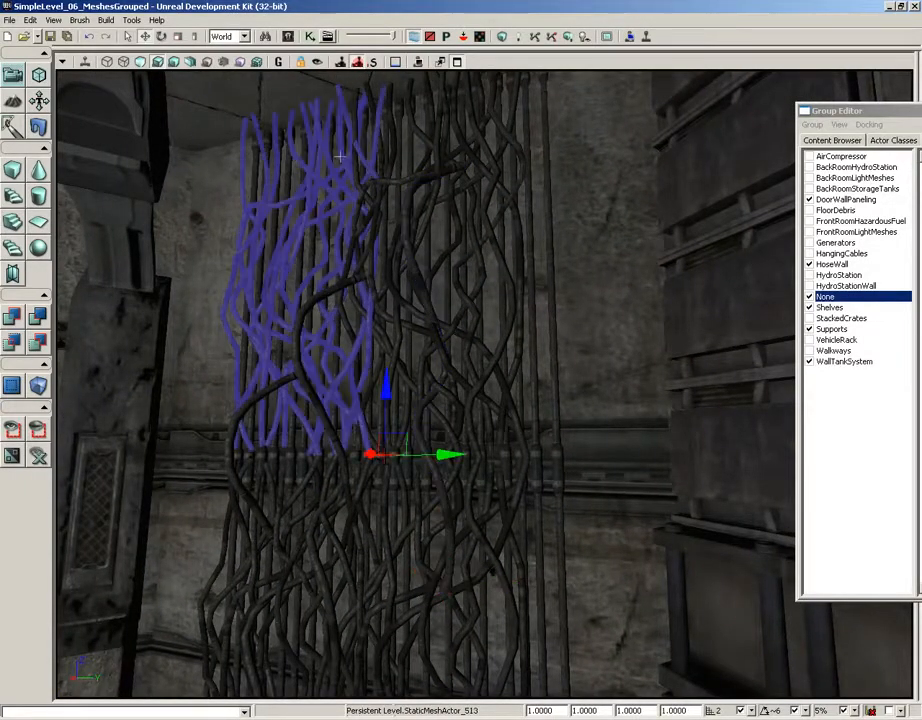
pyautogui.keyDown('ctrl'); pyautogui.click(411, 116); pyautogui.keyUp('ctrl')
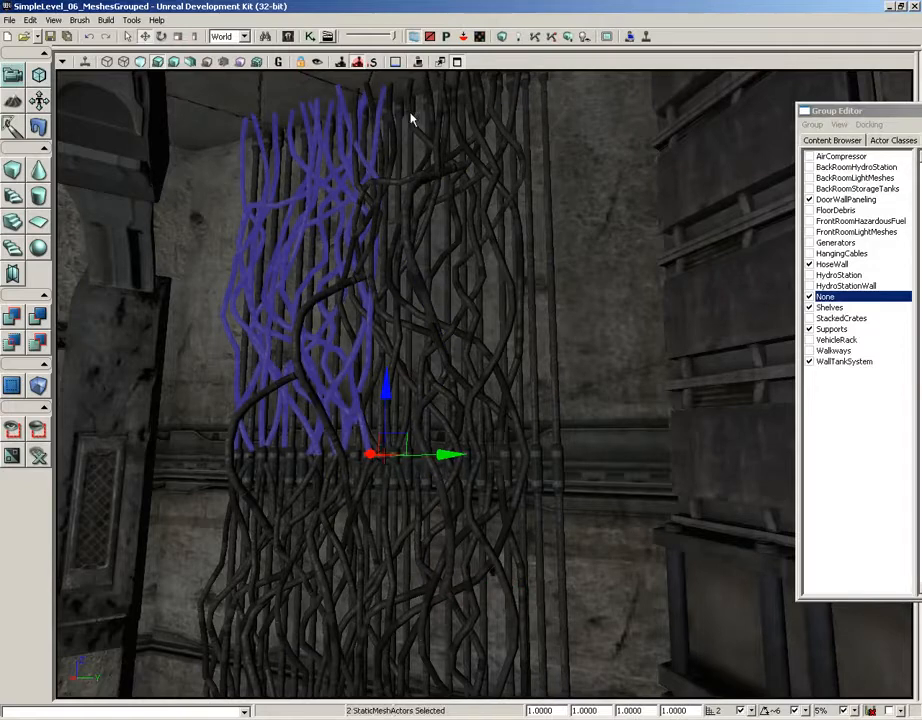
pyautogui.click(297, 162)
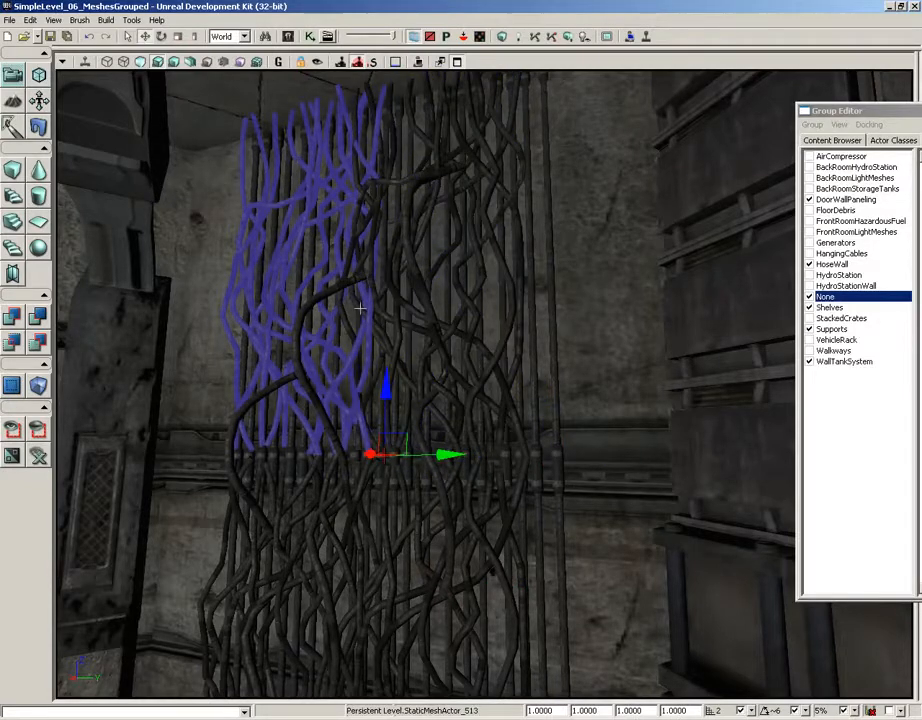
# Find the selected tangled hose cluster's mesh in the Content Browser, view it, and move the browser window aside.
pyautogui.rightClick(310, 153)
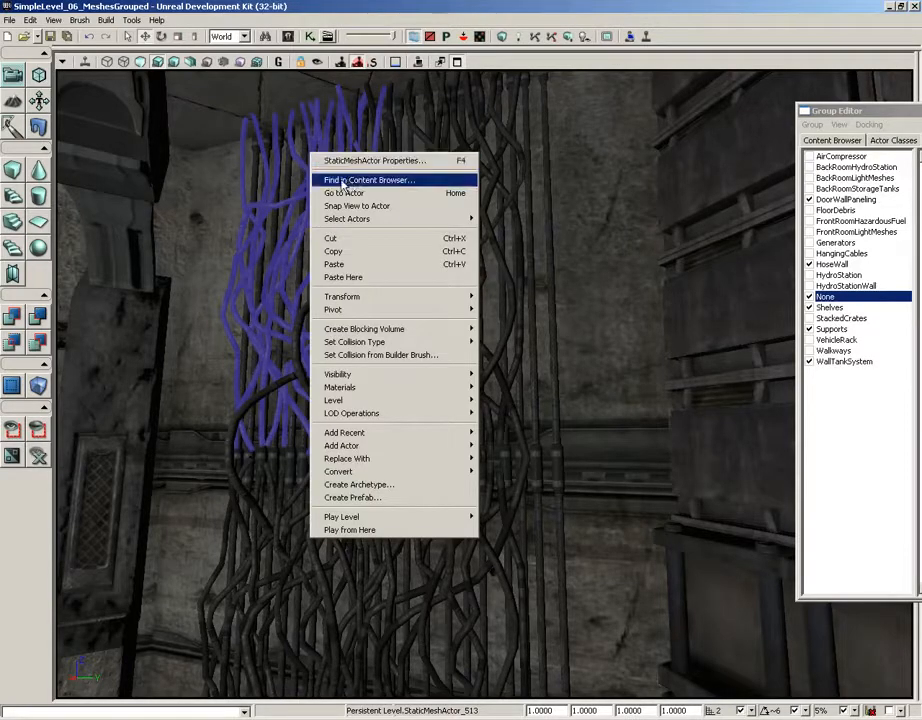
pyautogui.click(341, 181)
pyautogui.moveTo(880, 115); pyautogui.dragTo(309, 134)
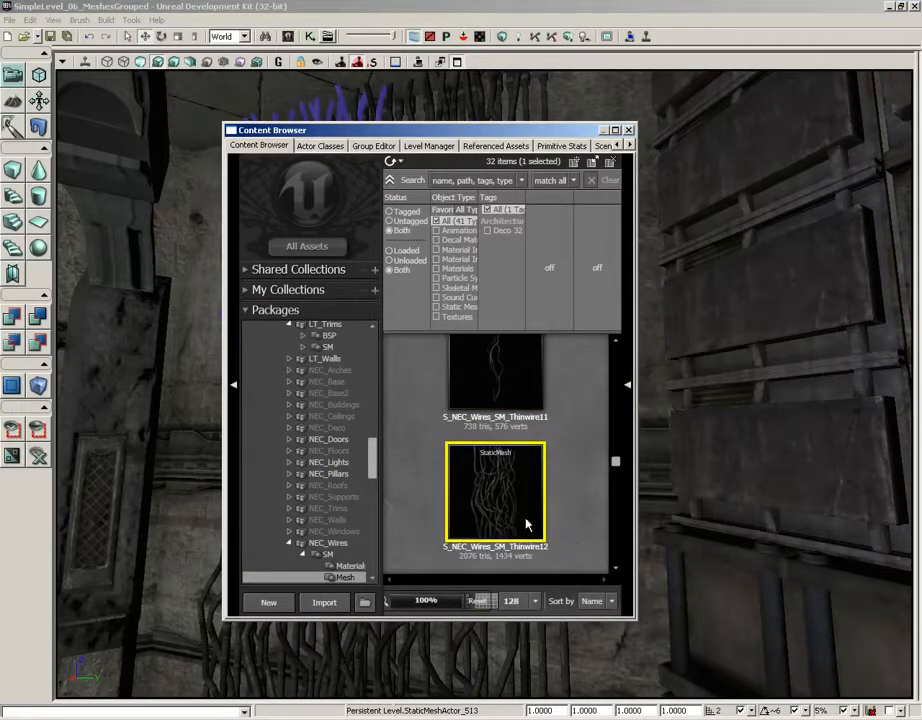
pyautogui.moveTo(251, 131); pyautogui.dragTo(776, 130)
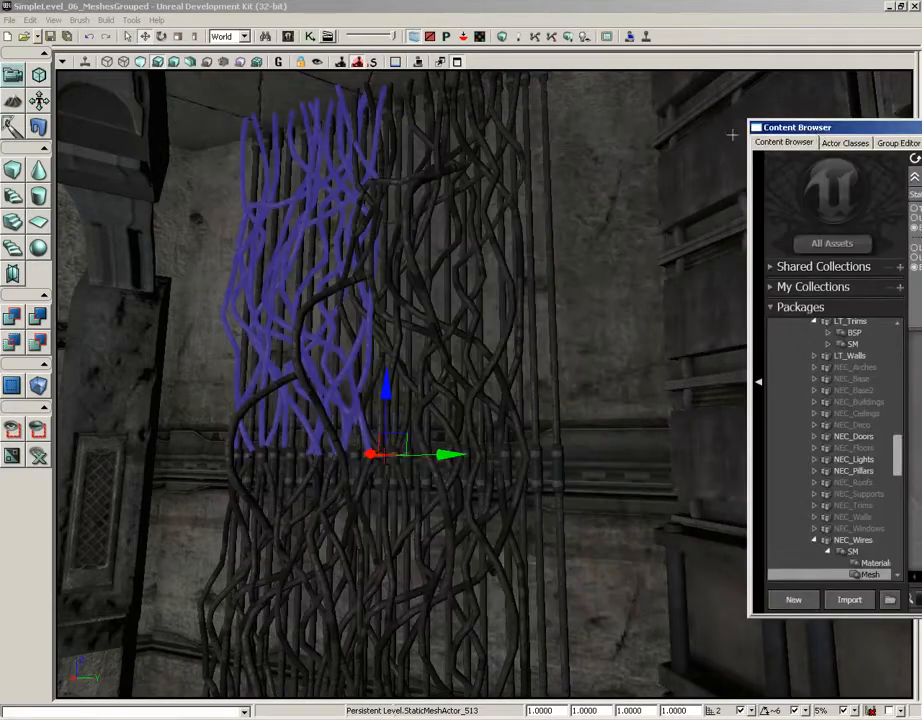
# Select a straight hose and a single curved strand in the hose wall to inspect these individual pieces.
pyautogui.click(550, 297)
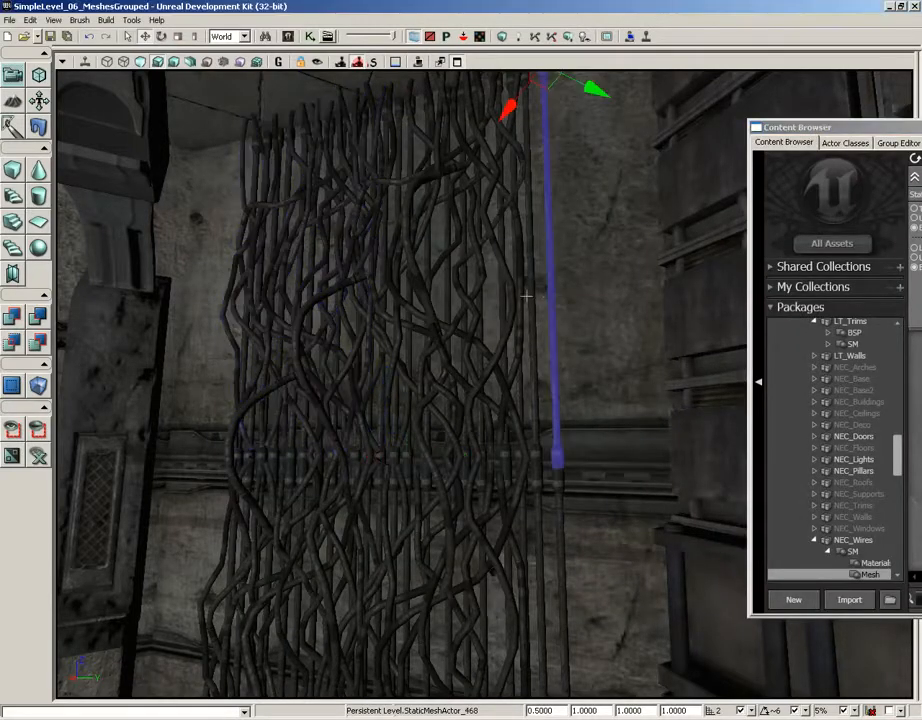
pyautogui.click(344, 286)
pyautogui.moveTo(381, 340); pyautogui.dragTo(323, 418)
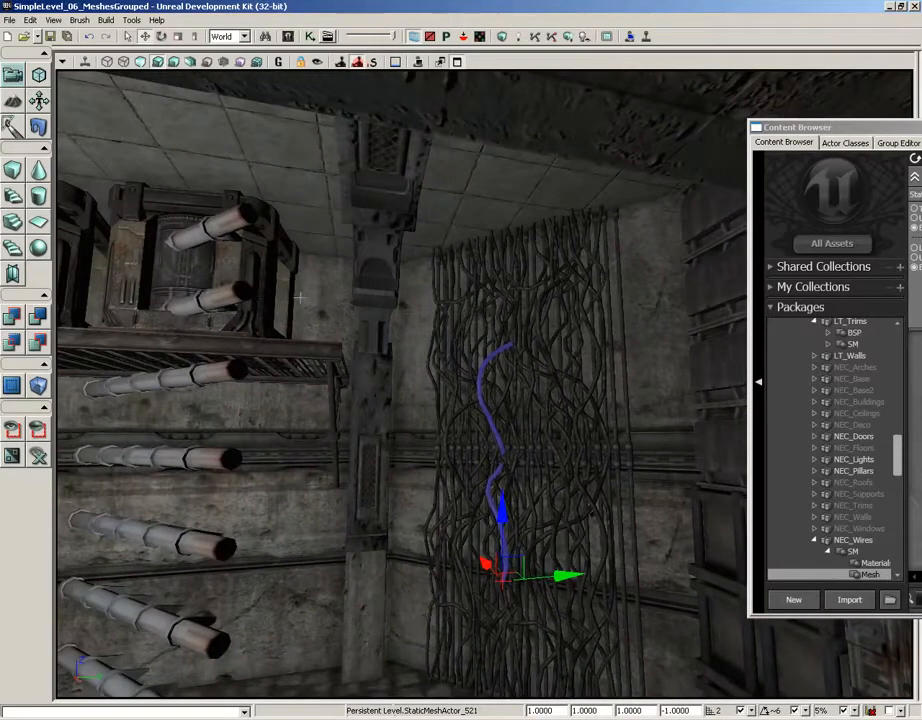
# Undo the hose selections and the removal of the seven horizontal pipes from the hose wall.
pyautogui.hotkey('ctrl', 'z')
pyautogui.hotkey('ctrl', 'z')
pyautogui.hotkey('ctrl', 'z')
pyautogui.hotkey('ctrl', 'z')
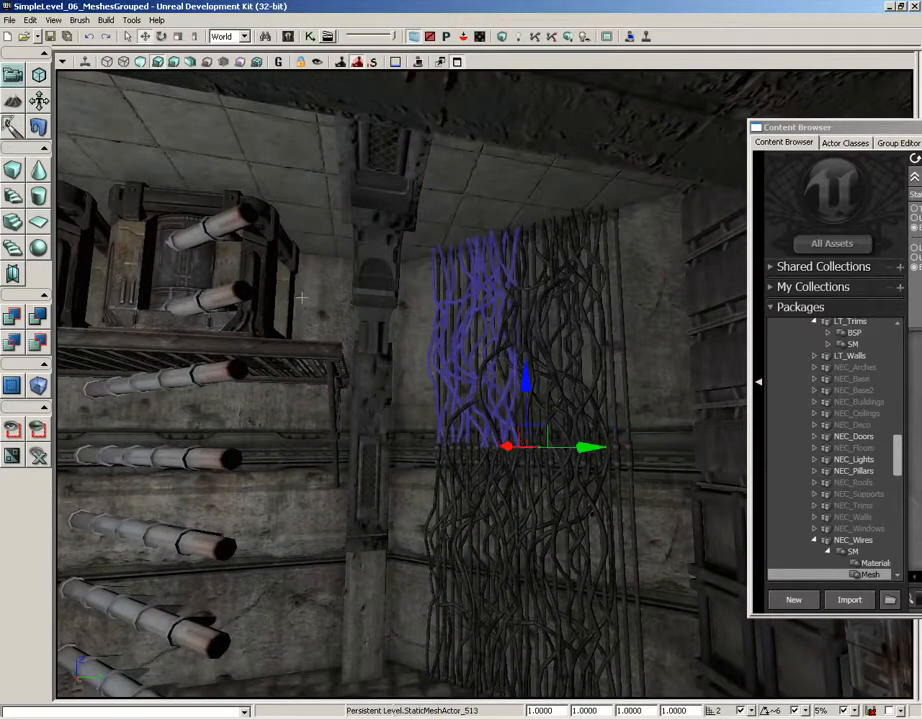
pyautogui.hotkey('ctrl', 'z')
pyautogui.hotkey('ctrl', 'z')
pyautogui.hotkey('ctrl', 'z')
pyautogui.moveTo(301, 297); pyautogui.dragTo(405, 212)
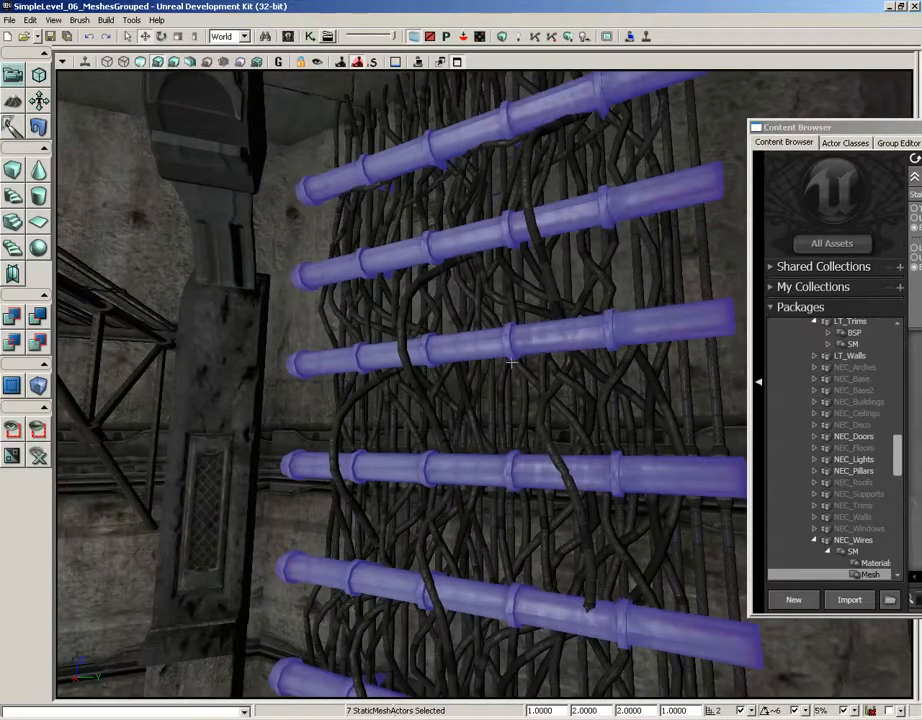
pyautogui.moveTo(509, 376); pyautogui.dragTo(500, 520)
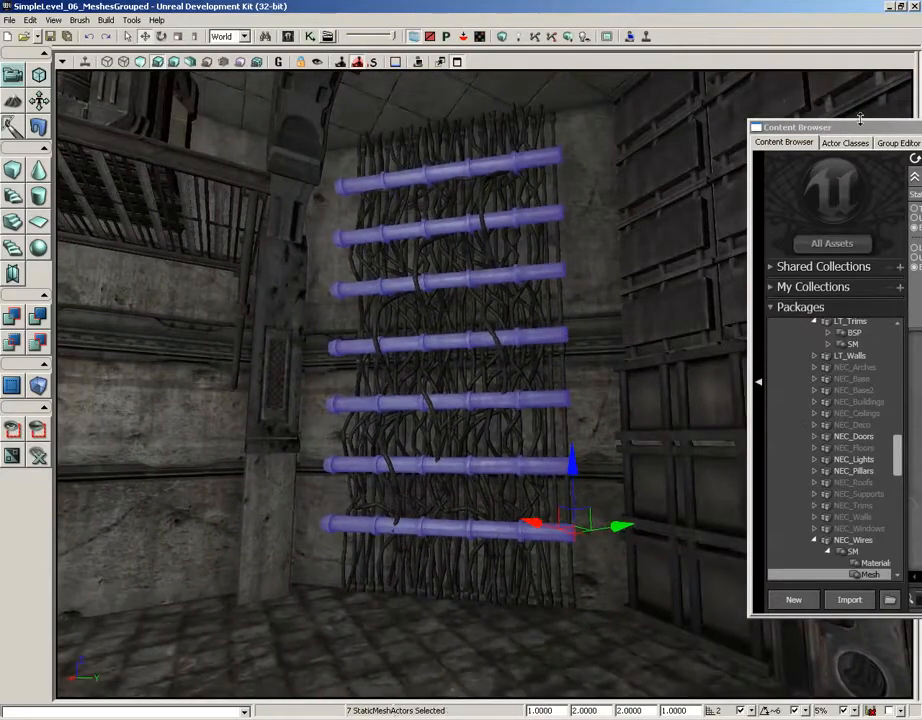
# Show the VehicleRack group and examine the railed platform and the arms that attach it to the wall.
pyautogui.click(898, 143)
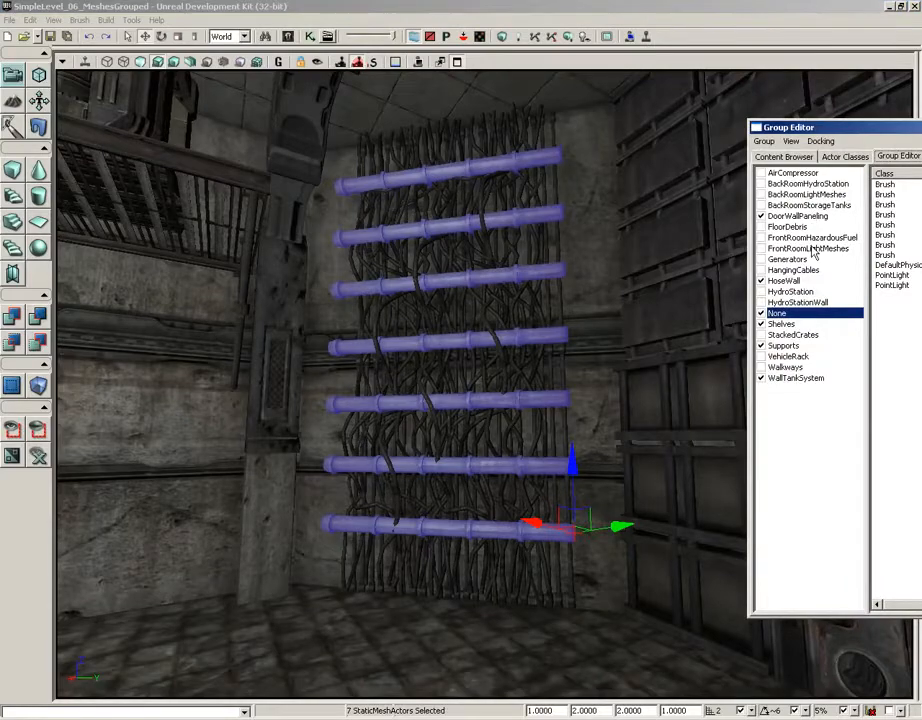
pyautogui.moveTo(591, 305); pyautogui.dragTo(423, 320)
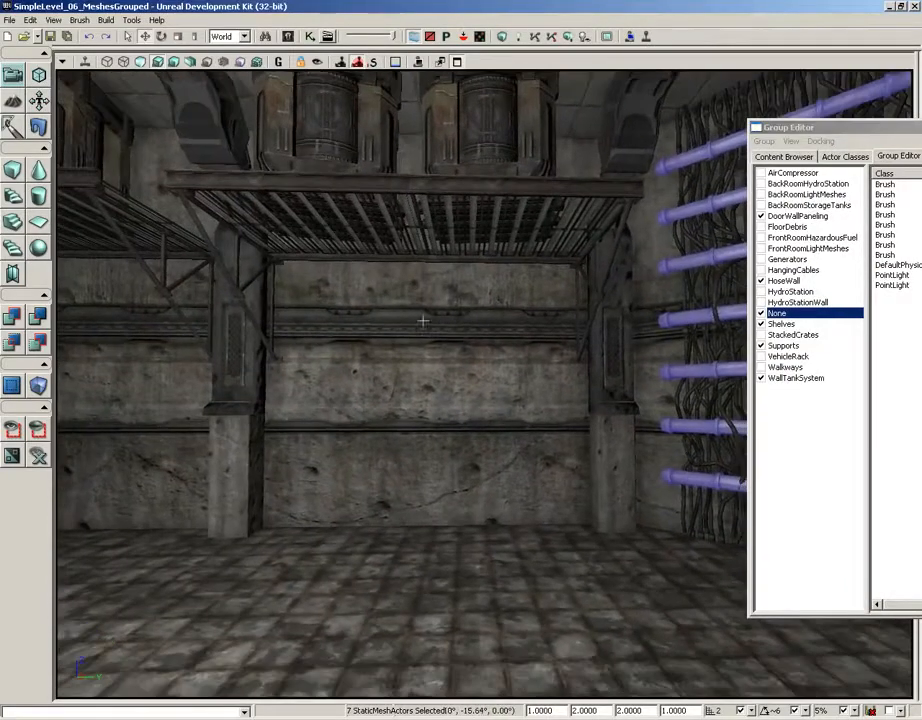
pyautogui.click(761, 356)
pyautogui.moveTo(520, 430); pyautogui.dragTo(537, 420)
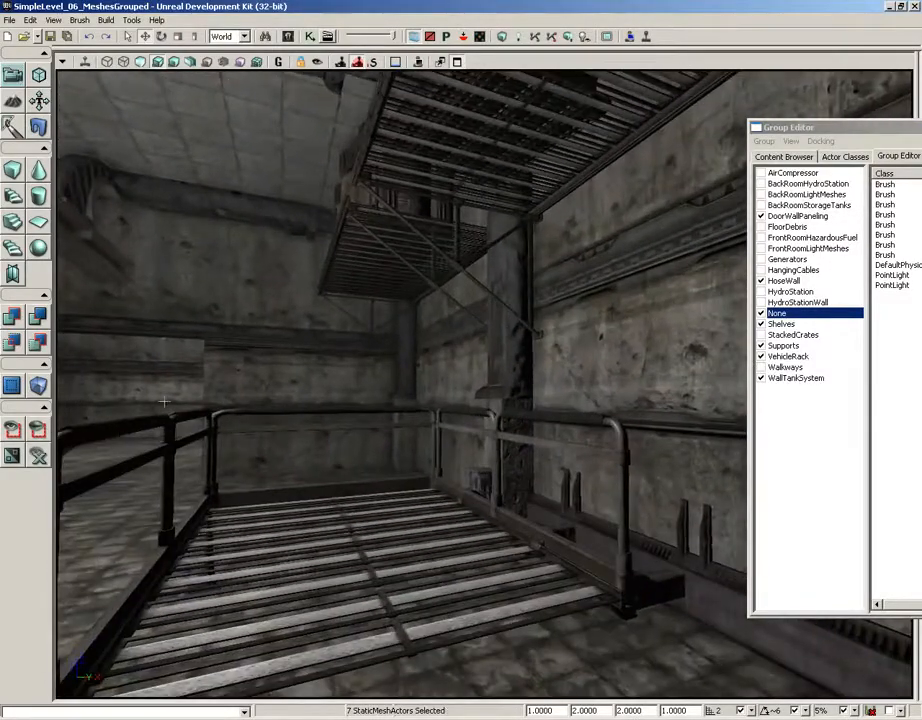
pyautogui.moveTo(164, 401); pyautogui.dragTo(401, 324)
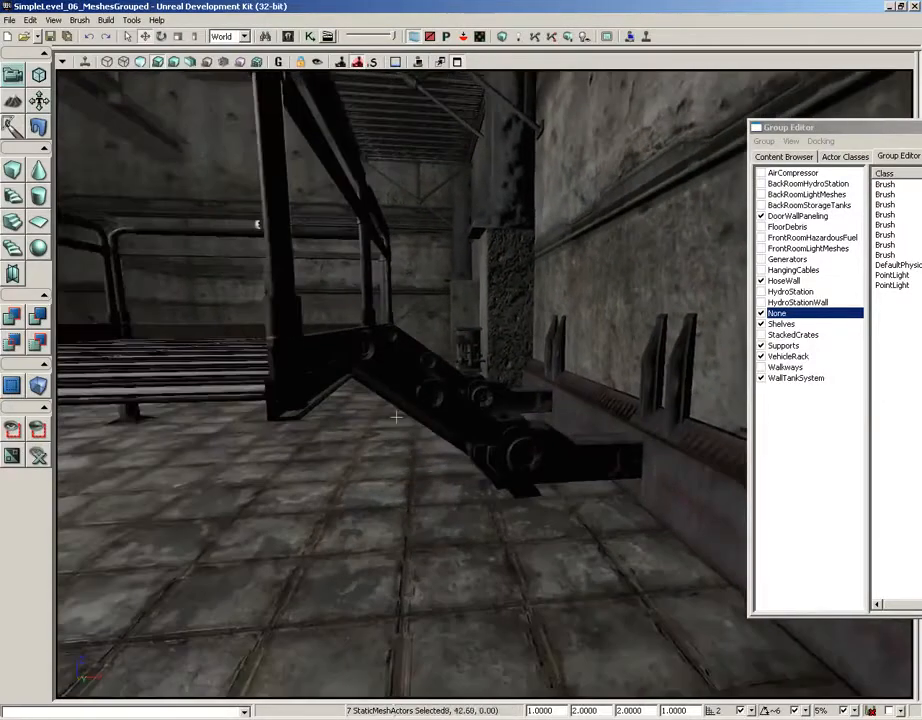
pyautogui.moveTo(396, 418); pyautogui.dragTo(425, 408)
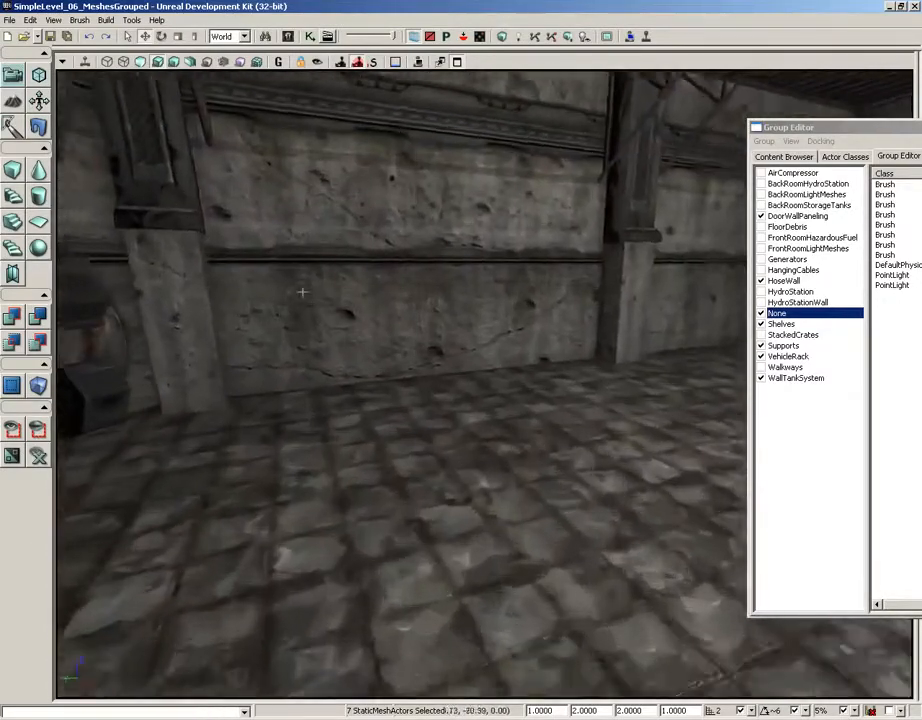
# Show the AirCompressor group and select the small twin-tank compressor to view it up close.
pyautogui.moveTo(302, 291); pyautogui.dragTo(763, 170, button='right')
pyautogui.click(761, 173)
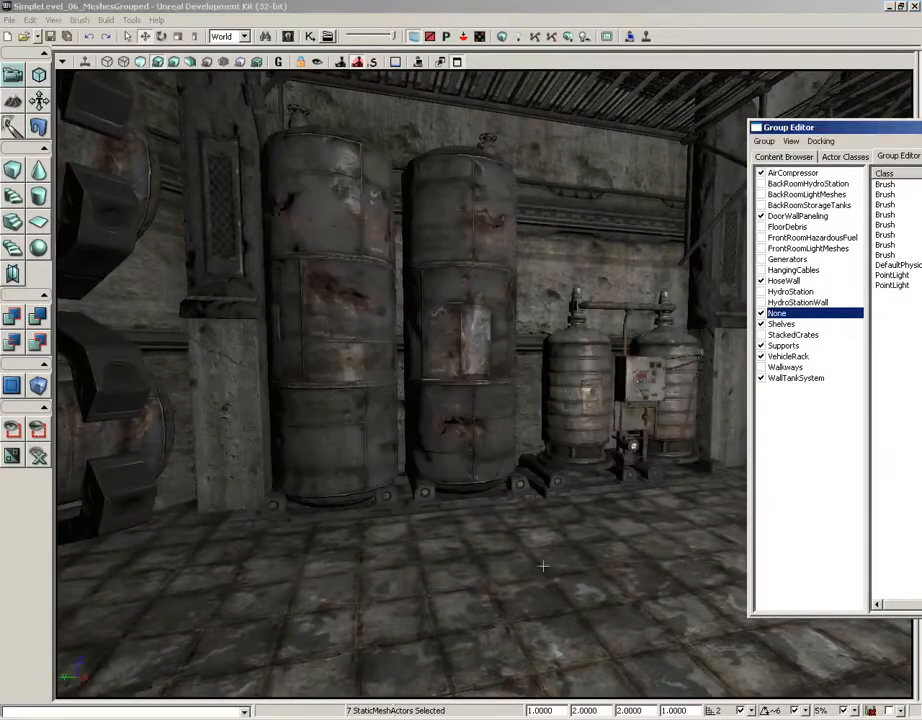
pyautogui.moveTo(543, 566); pyautogui.dragTo(544, 489)
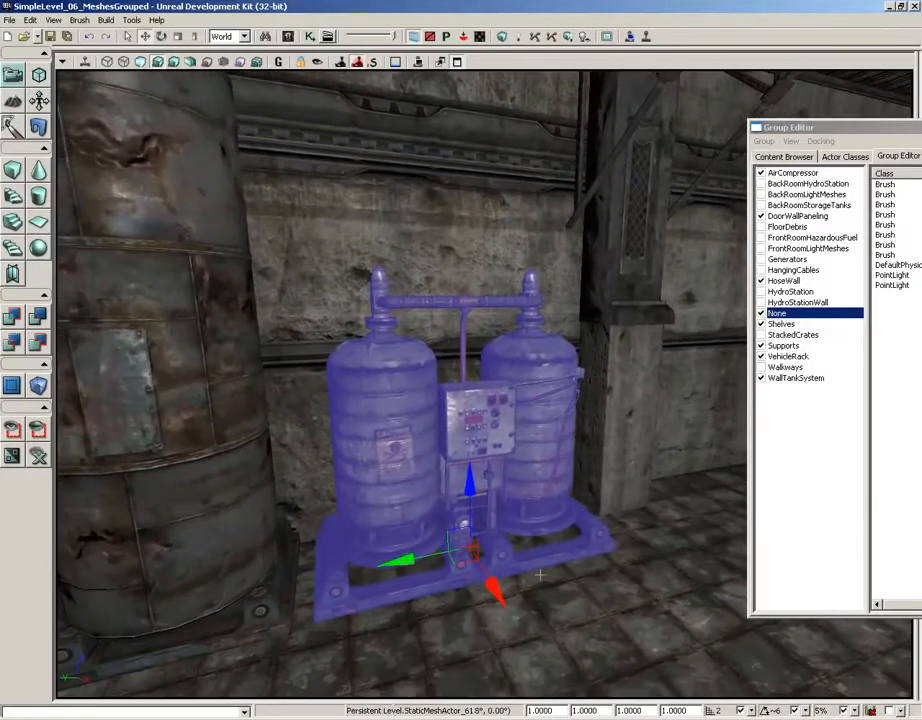
pyautogui.moveTo(540, 575); pyautogui.dragTo(540, 581, button='right')
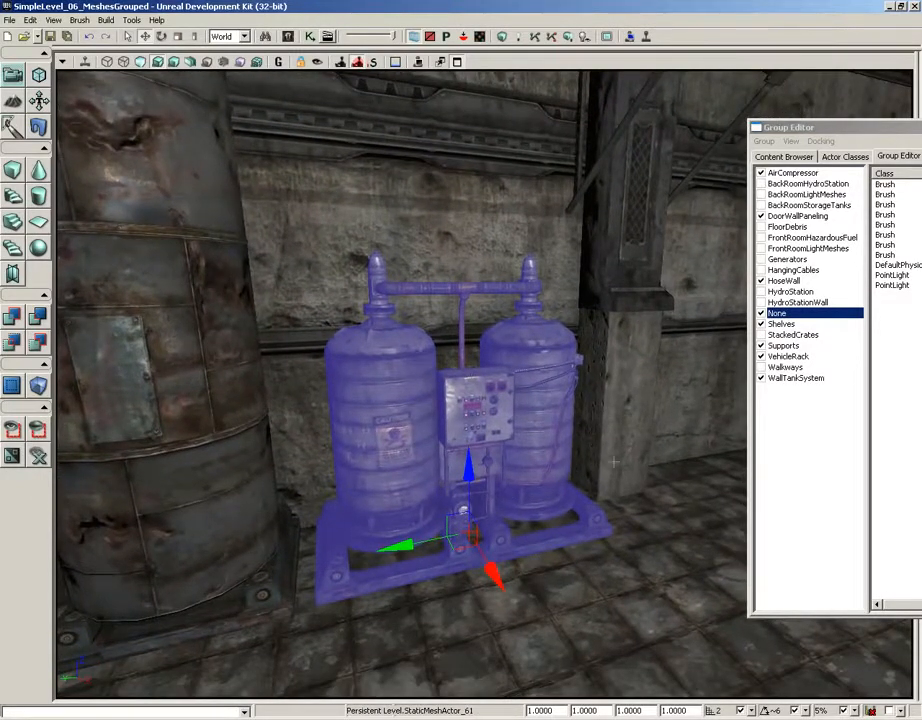
# Select the two tall tanks beside the compressor and their shared base to inspect the separate meshes.
pyautogui.moveTo(632, 381); pyautogui.dragTo(177, 438, button='right')
pyautogui.click(249, 488)
pyautogui.moveTo(249, 488)
pyautogui.mouseDown()
pyautogui.moveTo(158, 508)
pyautogui.moveTo(230, 498)
pyautogui.moveTo(248, 469)
pyautogui.mouseUp()
pyautogui.click(288, 363)
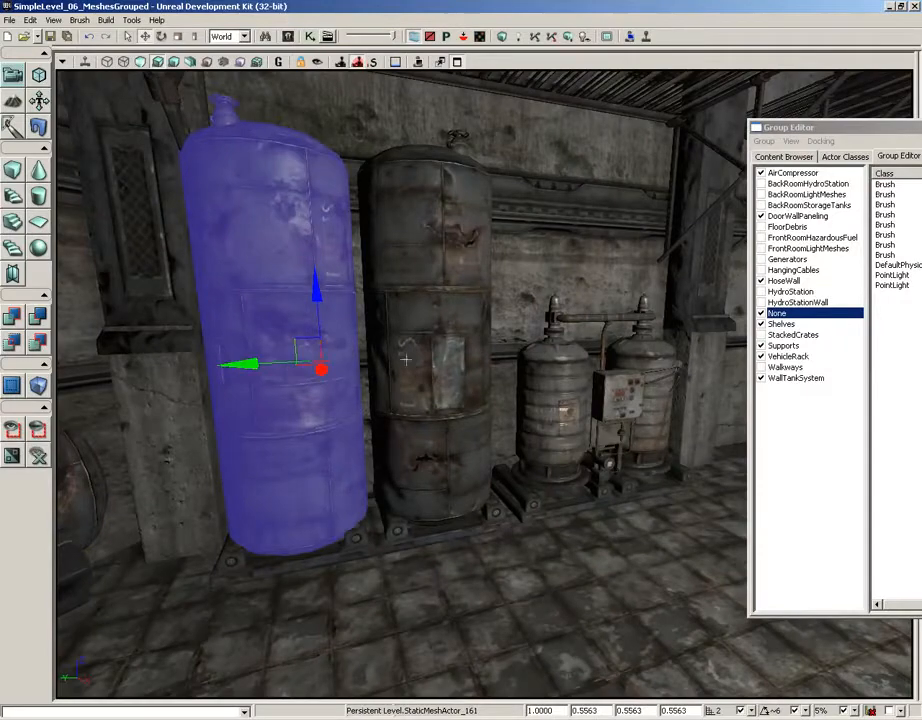
pyautogui.click(419, 353)
pyautogui.click(368, 537)
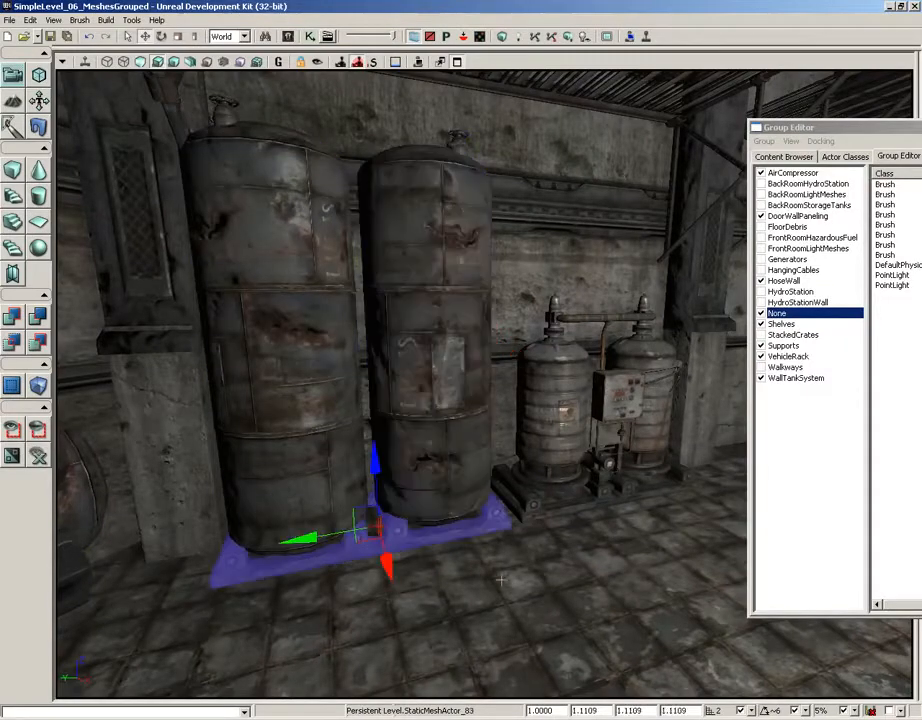
# Show the FrontRoomHazardousFuel group in the empty wall section and bring its fuel tank into view.
pyautogui.moveTo(467, 569); pyautogui.dragTo(728, 520)
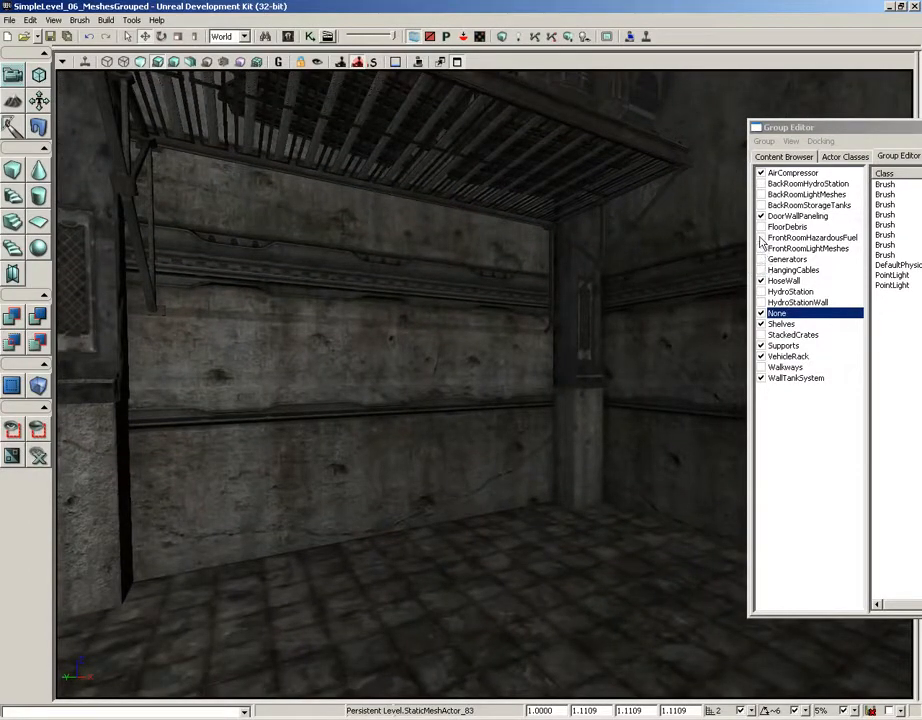
pyautogui.click(761, 238)
pyautogui.moveTo(532, 319)
pyautogui.mouseDown(button='right')
pyautogui.moveTo(597, 323)
pyautogui.moveTo(597, 191)
pyautogui.moveTo(525, 327)
pyautogui.mouseUp(button='right')
# Select the T-junctions, valve, elbow and straight pipe around the fuel tank to inspect its modular pipework.
pyautogui.click(484, 379)
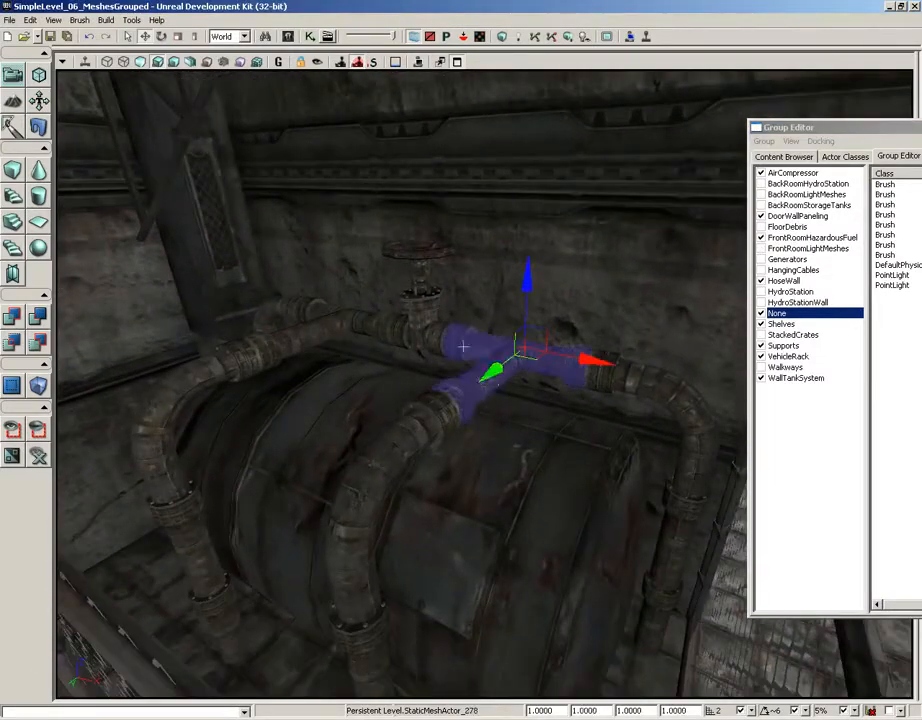
pyautogui.click(405, 300)
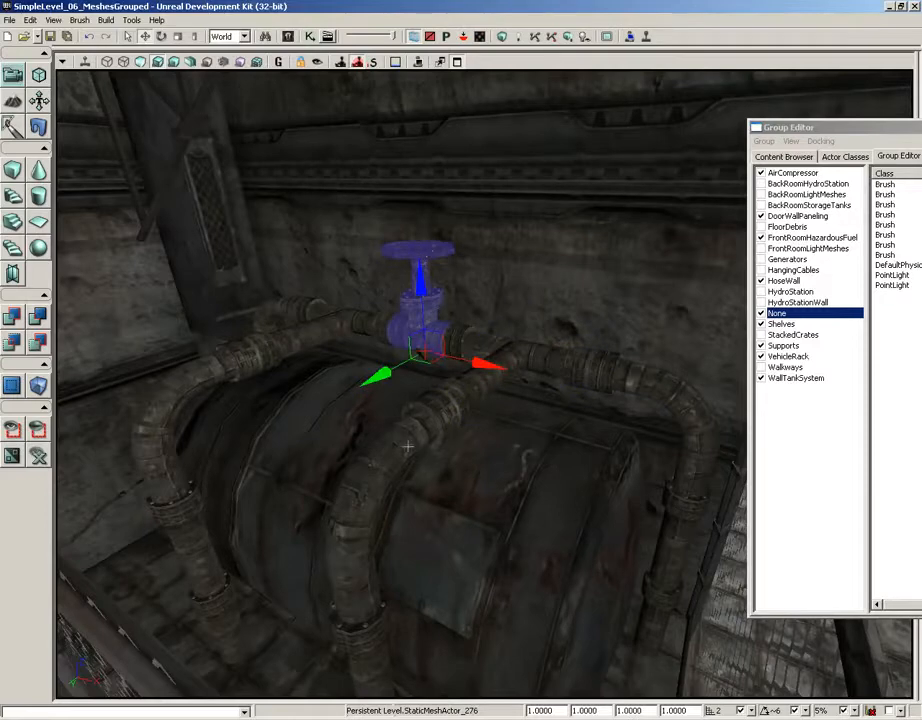
pyautogui.click(693, 418)
pyautogui.click(679, 540)
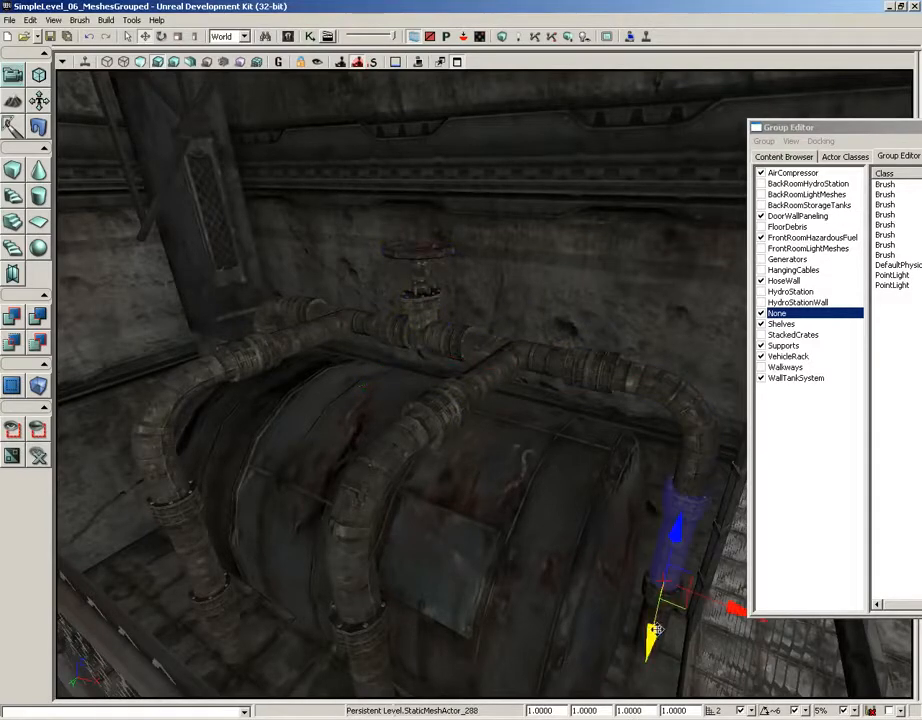
pyautogui.click(276, 342)
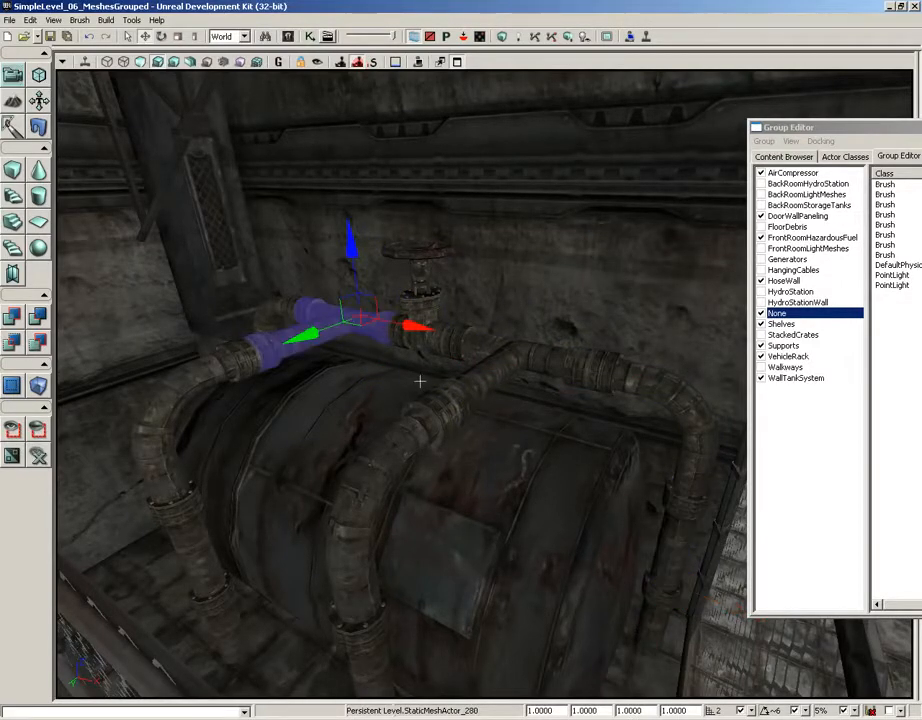
# Select chain-link fence panels around the fuel tank to inspect how the enclosure is assembled.
pyautogui.moveTo(420, 381); pyautogui.dragTo(397, 436)
pyautogui.click(251, 331)
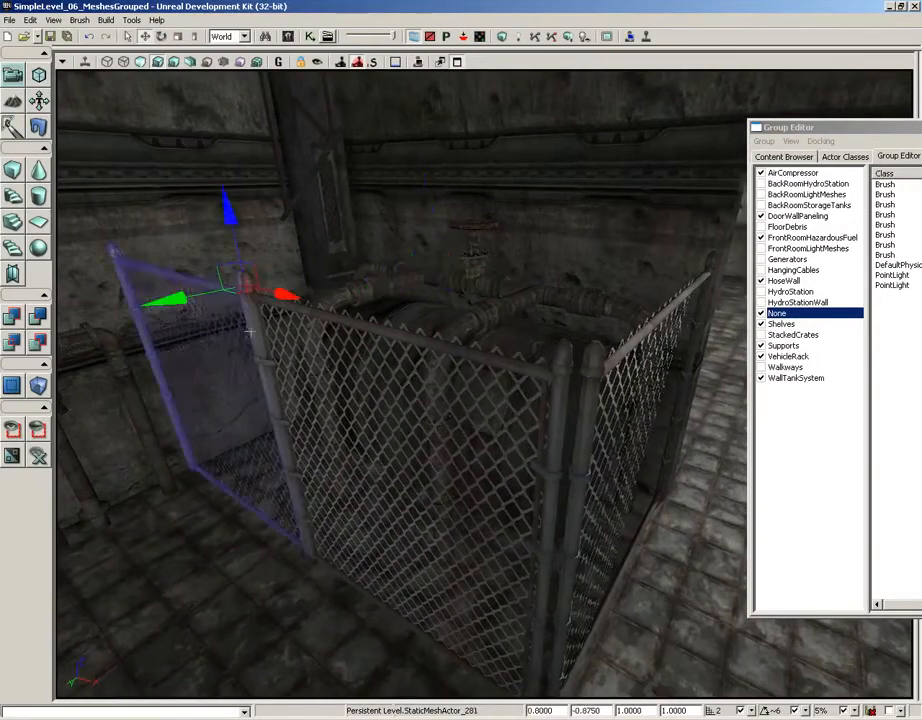
pyautogui.click(345, 378)
# Select each of the three gauge pipe assemblies beside the fence to compare their meshes.
pyautogui.moveTo(420, 426); pyautogui.dragTo(333, 457, button='right')
pyautogui.moveTo(333, 457); pyautogui.dragTo(265, 310)
pyautogui.click(369, 453)
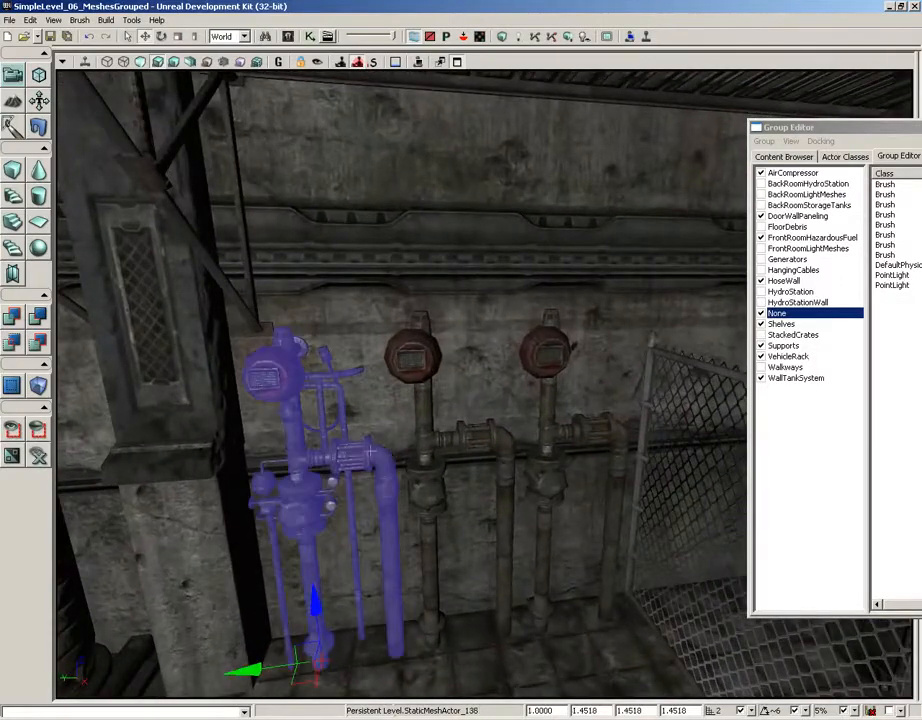
pyautogui.click(437, 451)
pyautogui.click(470, 434)
pyautogui.click(553, 363)
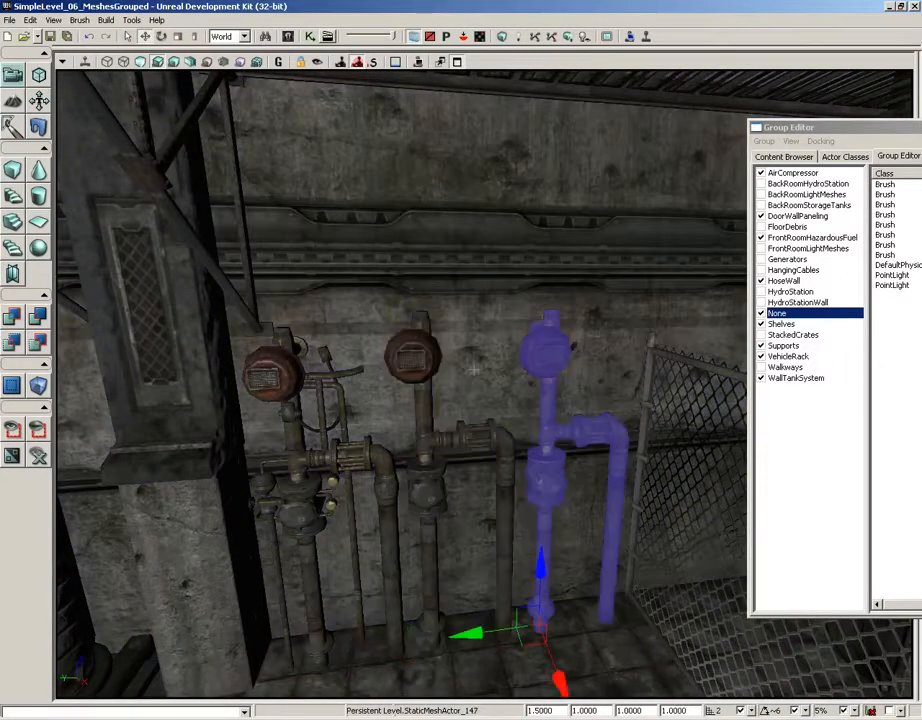
pyautogui.click(415, 348)
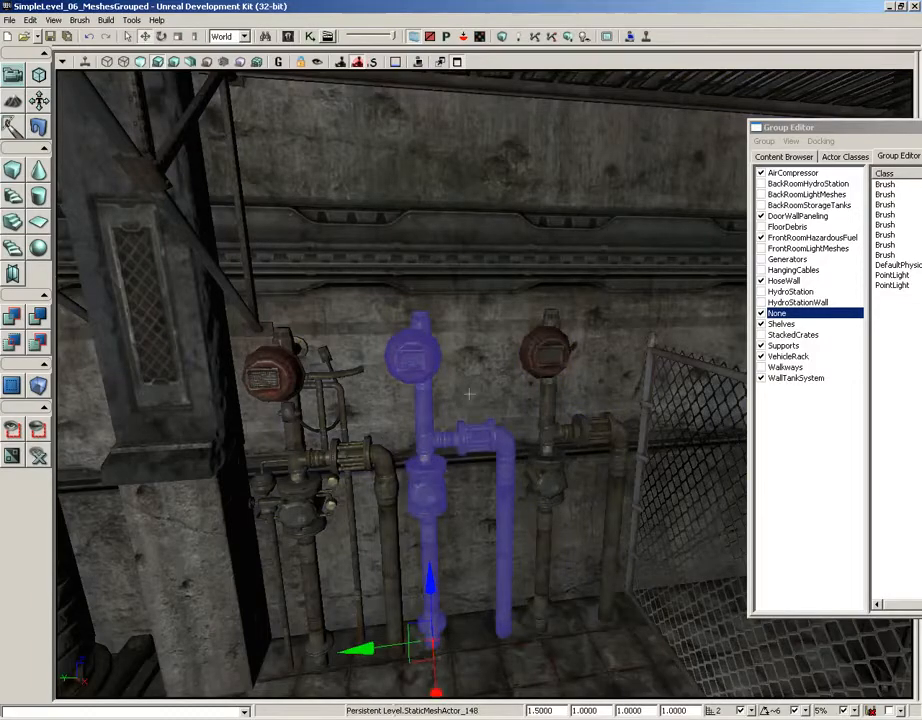
# Show the HydroStation group in the empty section next to the vehicle rack and view it up close.
pyautogui.moveTo(469, 394); pyautogui.dragTo(908, 456, button='right')
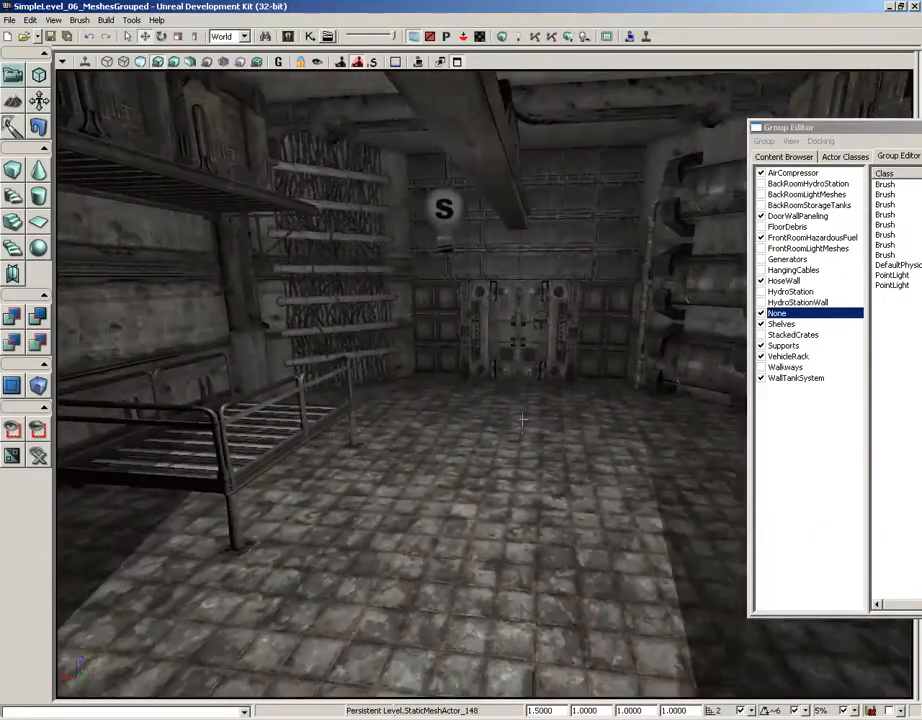
pyautogui.moveTo(521, 421); pyautogui.dragTo(521, 370, button='right')
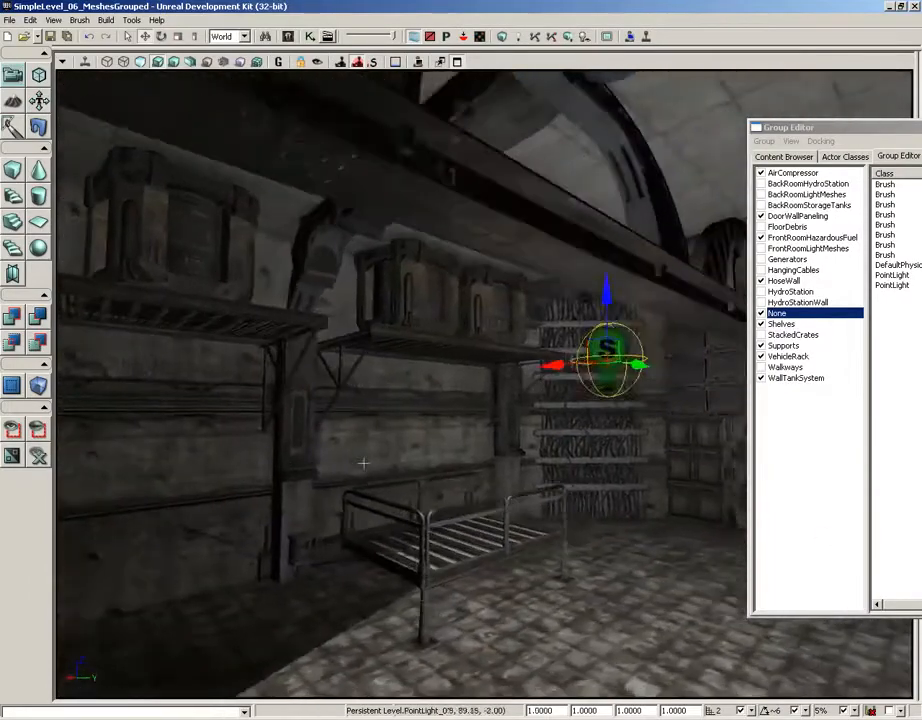
pyautogui.moveTo(363, 463); pyautogui.dragTo(319, 463, button='right')
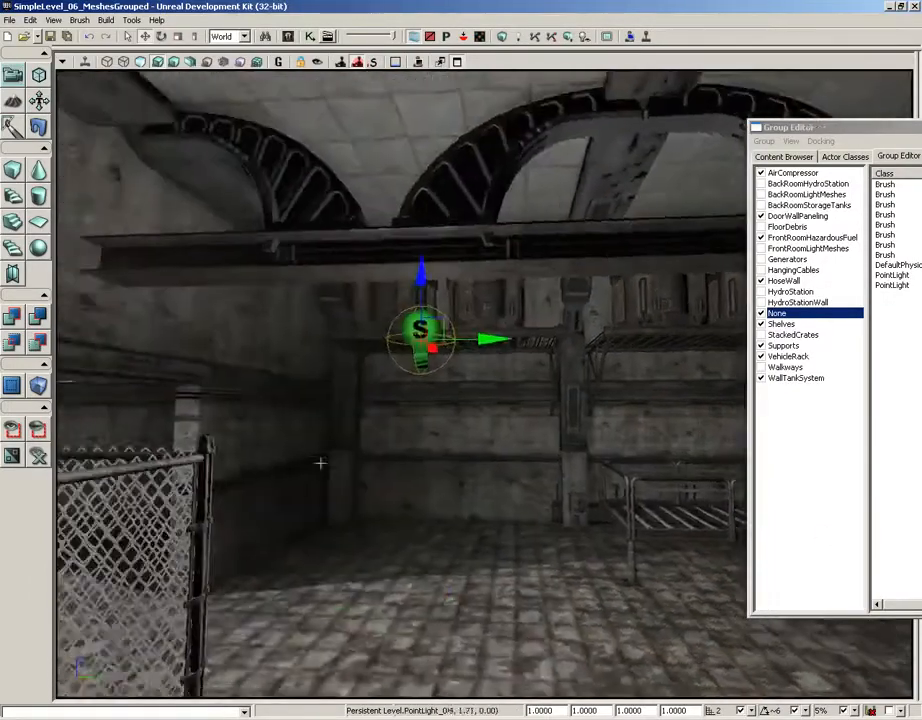
pyautogui.moveTo(319, 463); pyautogui.dragTo(282, 224)
pyautogui.moveTo(282, 224); pyautogui.dragTo(476, 466, button='right')
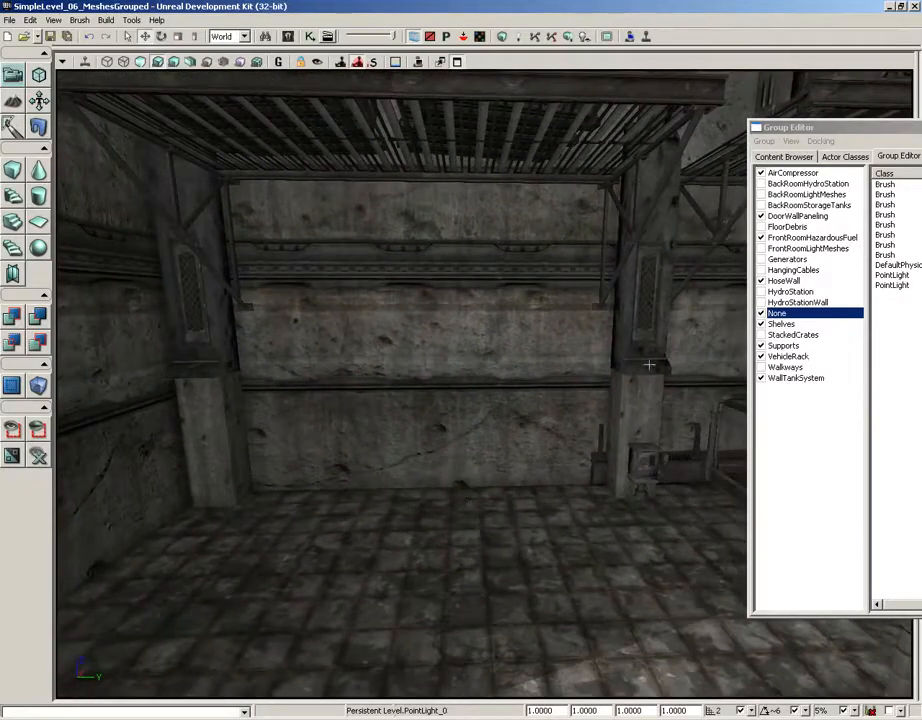
pyautogui.click(761, 291)
pyautogui.moveTo(542, 552); pyautogui.dragTo(533, 494)
pyautogui.moveTo(533, 494); pyautogui.dragTo(537, 459, button='right')
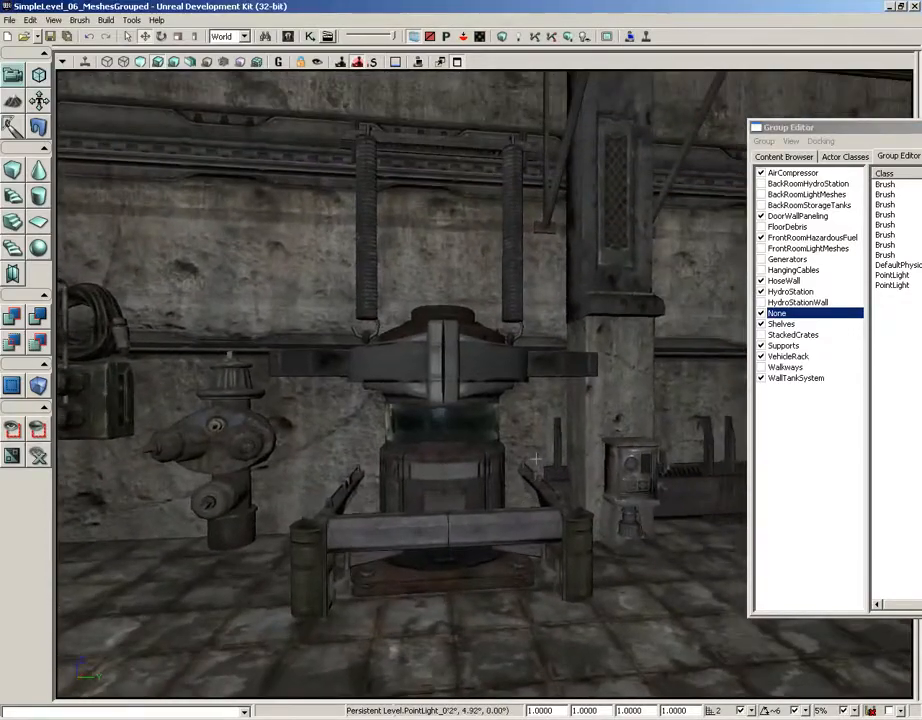
pyautogui.moveTo(610, 588); pyautogui.dragTo(622, 510)
pyautogui.moveTo(595, 471); pyautogui.dragTo(599, 459, button='right')
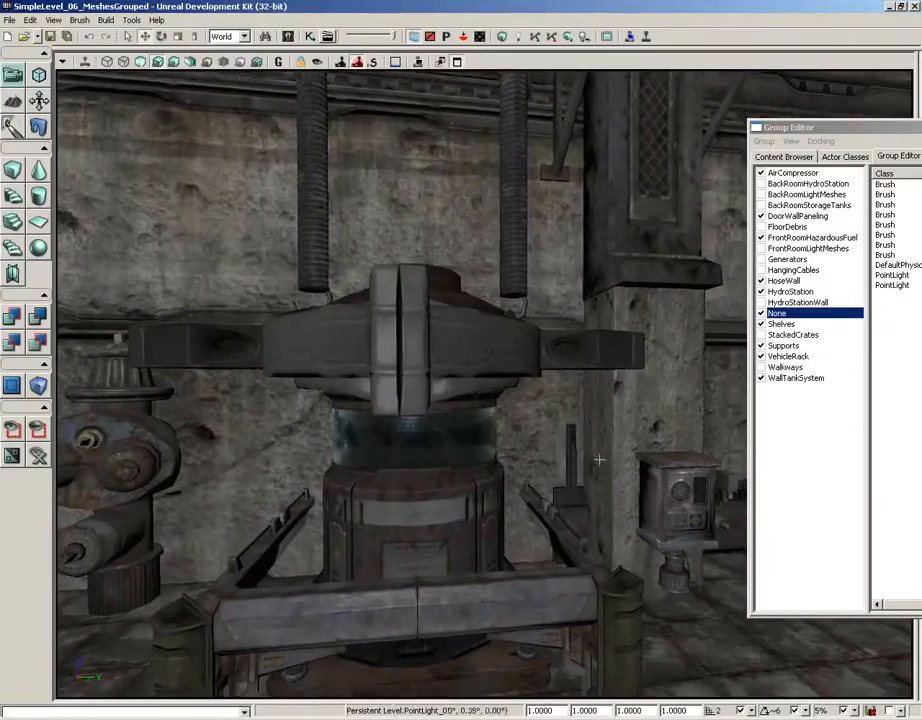
# Find the hydro station's central cylinder mesh in the Content Browser, view its thumbnail, and close the browser.
pyautogui.click(438, 486)
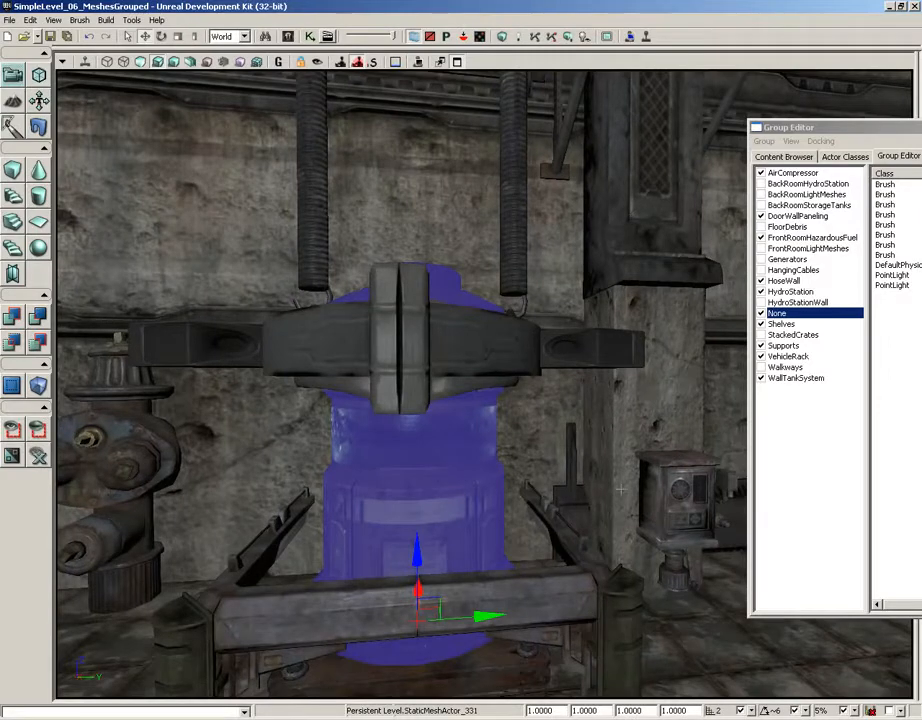
pyautogui.rightClick(435, 482)
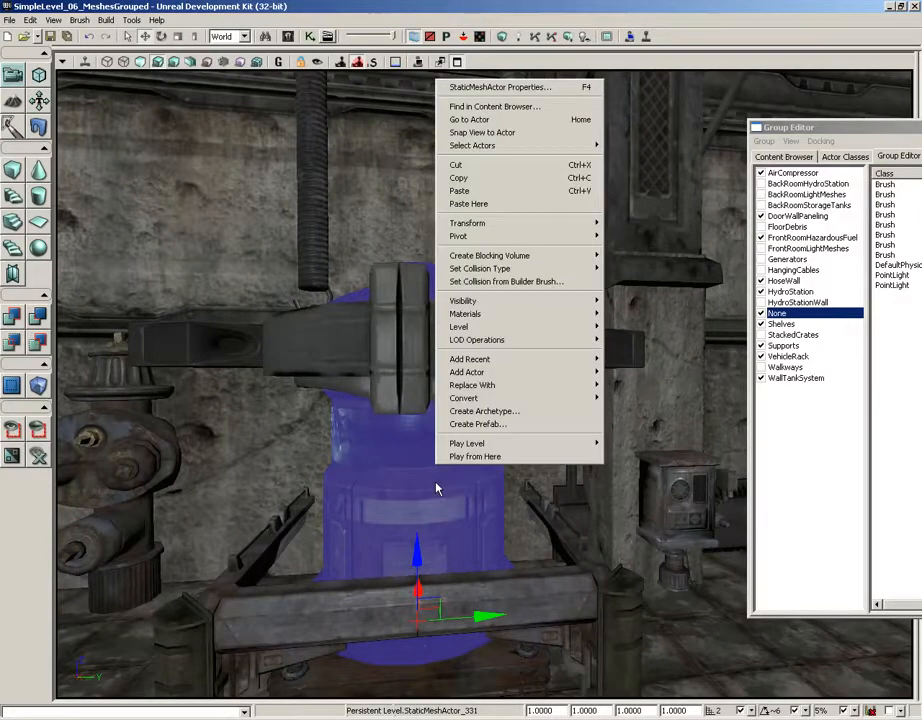
pyautogui.click(470, 107)
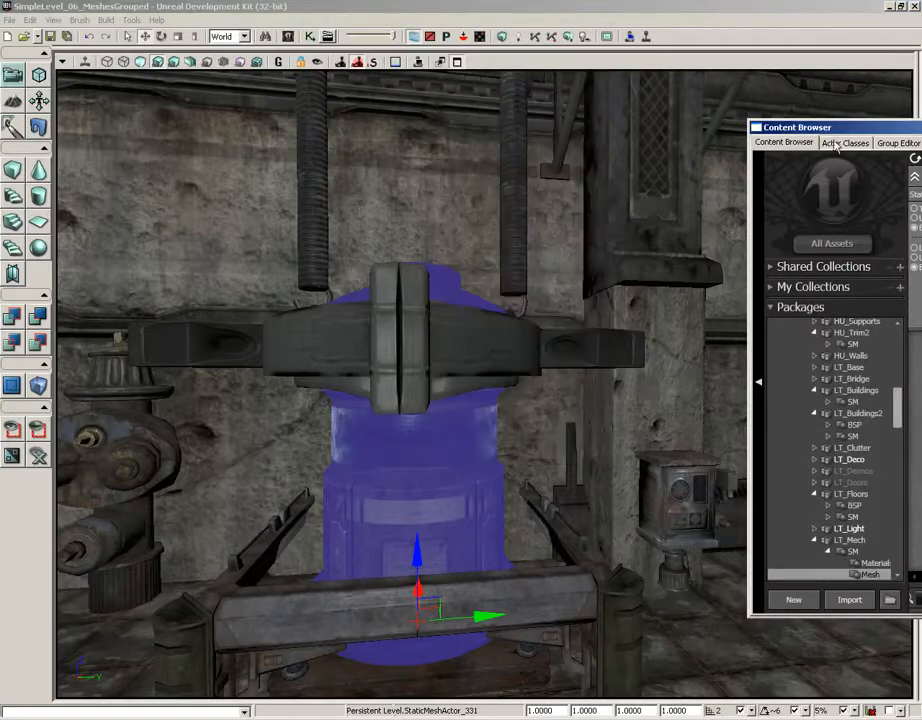
pyautogui.moveTo(800, 127); pyautogui.dragTo(451, 128)
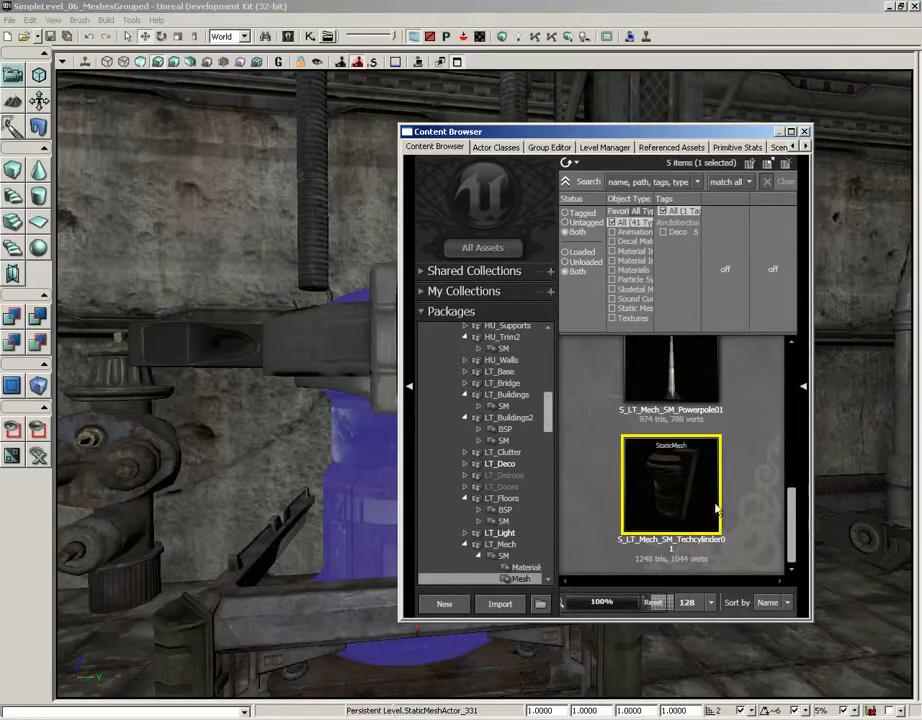
pyautogui.click(804, 132)
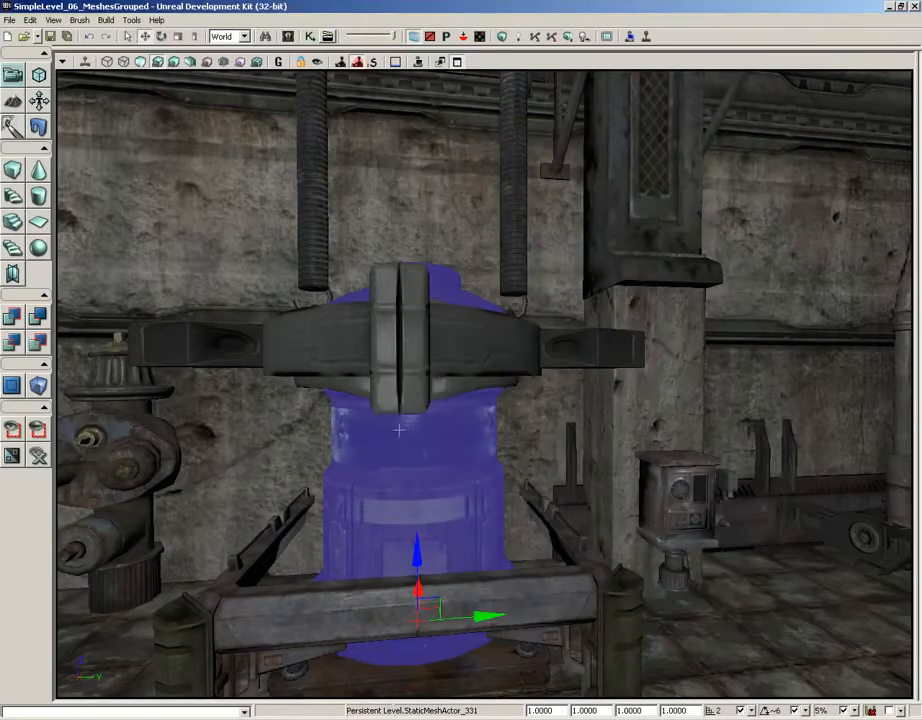
# Select both ribbed ring halves around the hydro station's cylinder and compare them with the arched mesh on the ceiling beam.
pyautogui.moveTo(363, 458); pyautogui.dragTo(429, 360)
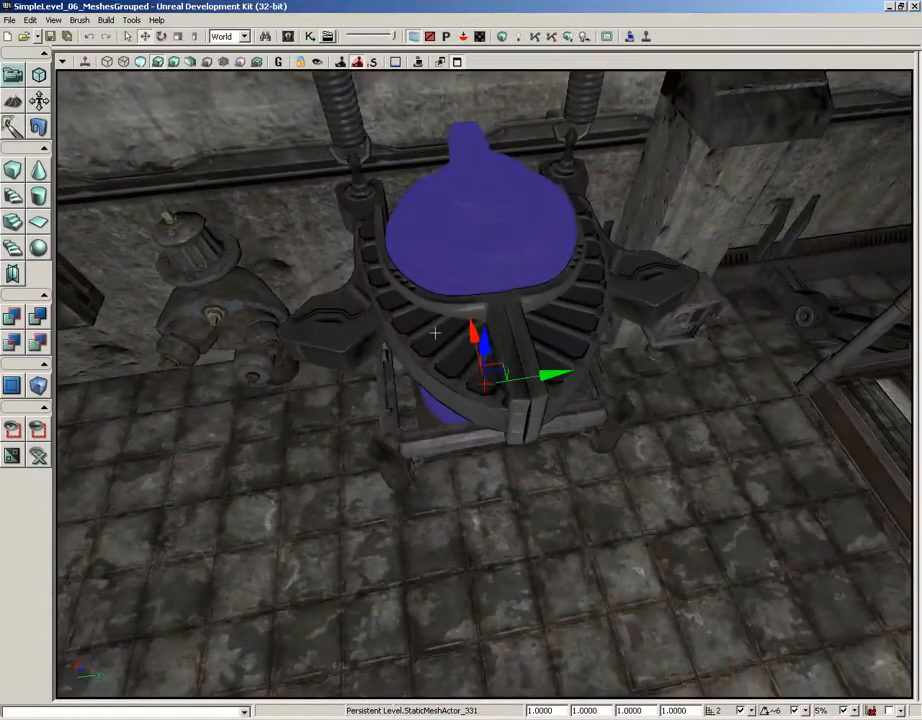
pyautogui.click(529, 357)
pyautogui.click(540, 355)
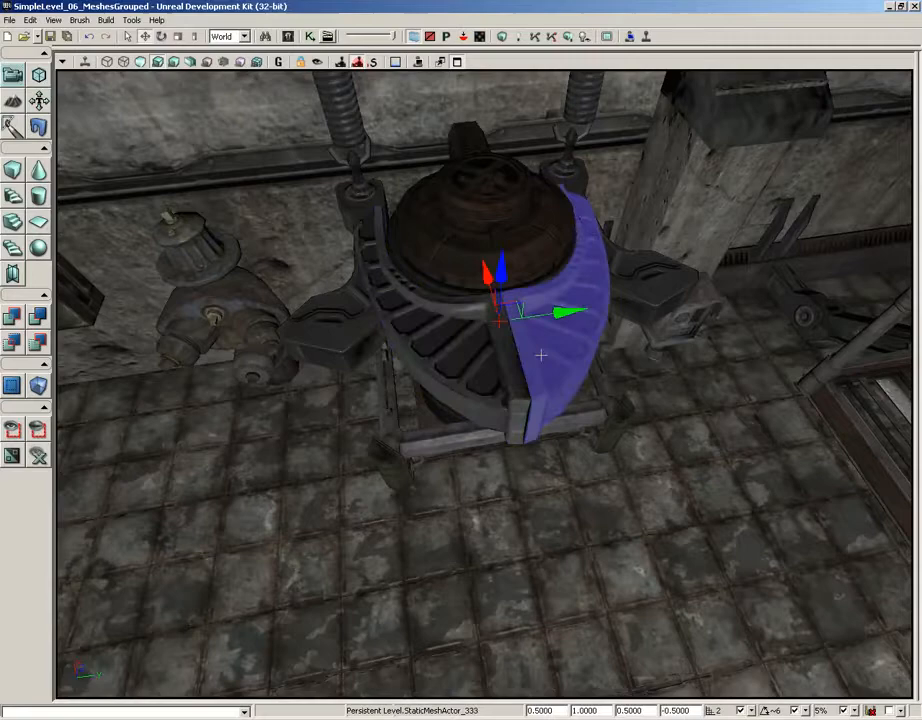
pyautogui.click(491, 376)
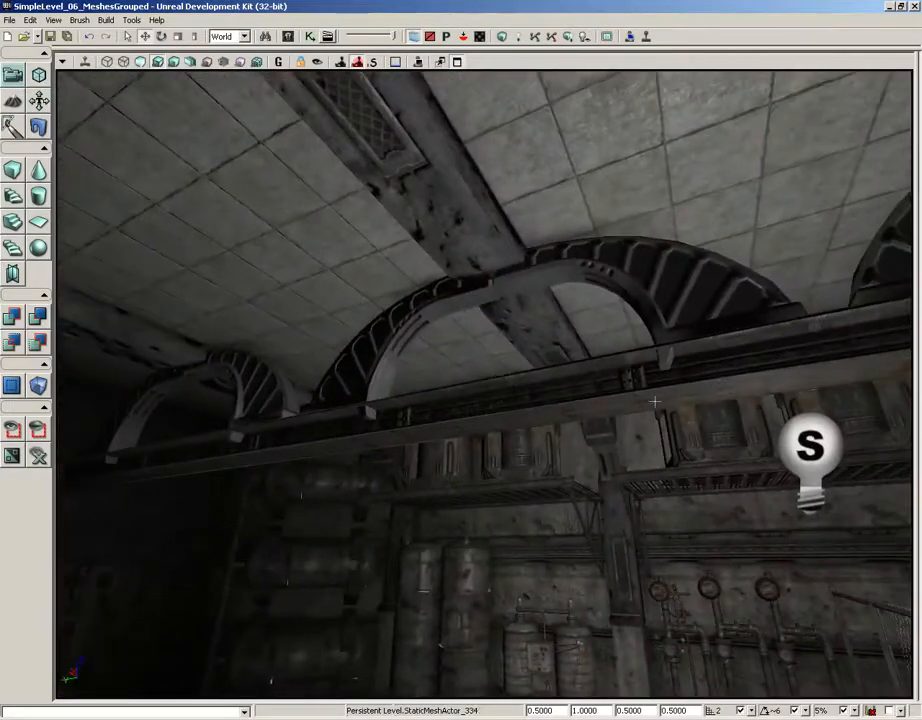
pyautogui.click(687, 291)
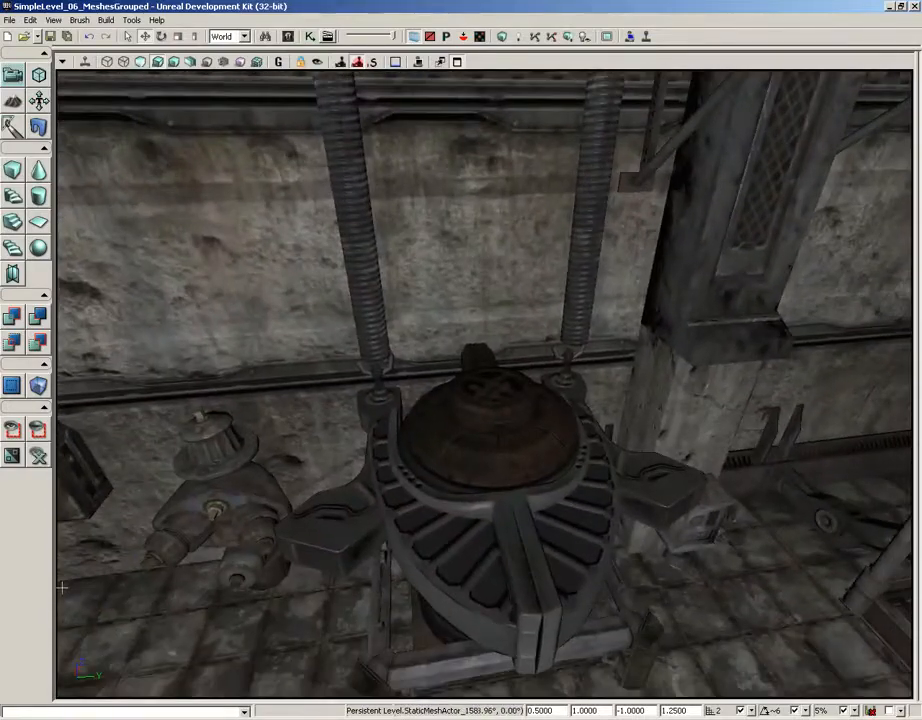
# Select the bracket arm beside the hydro station's ribbed ring and inspect its shape up close.
pyautogui.click(369, 525)
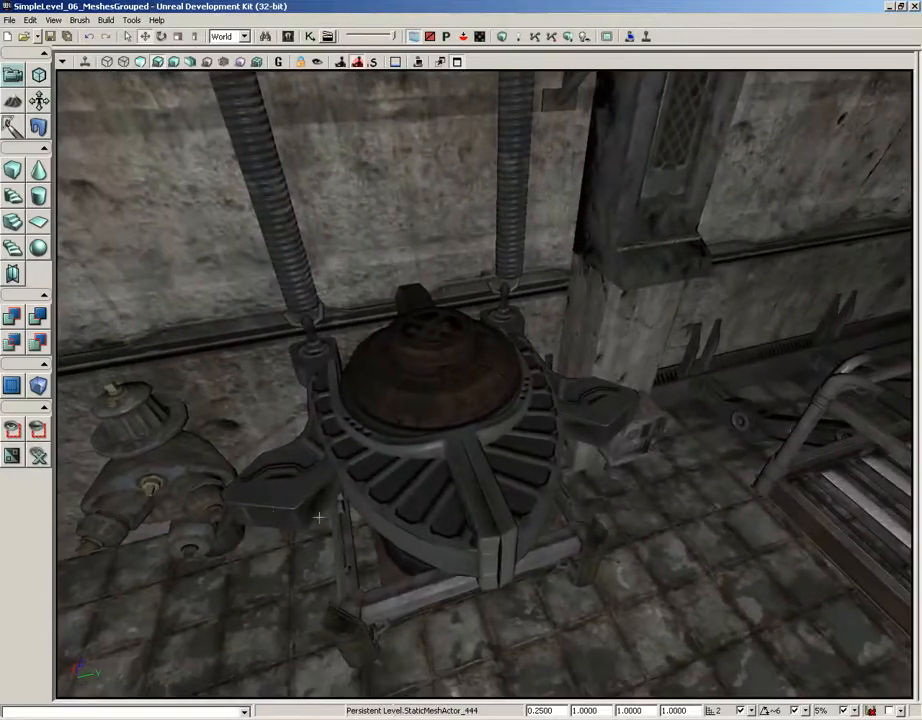
pyautogui.click(295, 482)
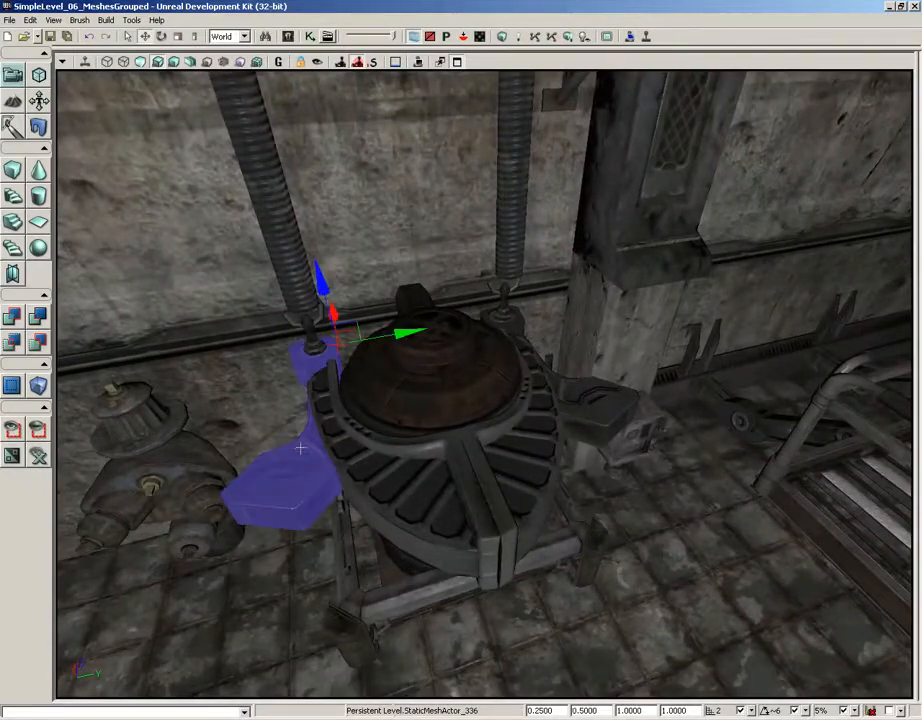
pyautogui.moveTo(416, 473)
pyautogui.mouseDown(button='right')
pyautogui.moveTo(416, 494)
pyautogui.moveTo(413, 473)
pyautogui.mouseUp(button='right')
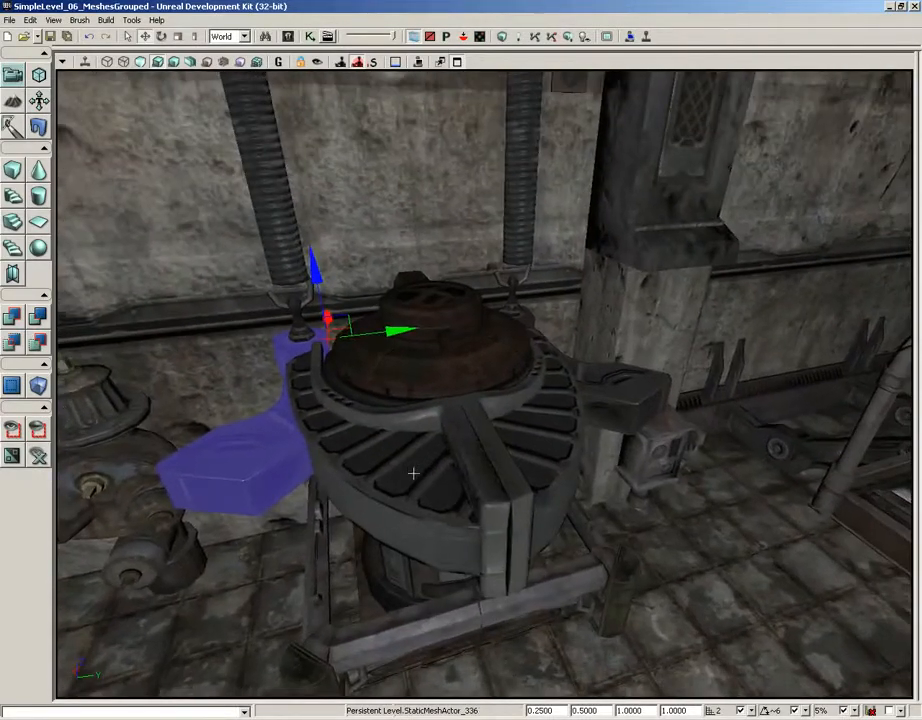
pyautogui.moveTo(454, 429); pyautogui.dragTo(426, 325, button='right')
# Select one coil spring above the hydro station and the wall-mounted bar it hangs from to inspect the suspension.
pyautogui.click(308, 390)
pyautogui.moveTo(449, 400); pyautogui.dragTo(449, 374, button='right')
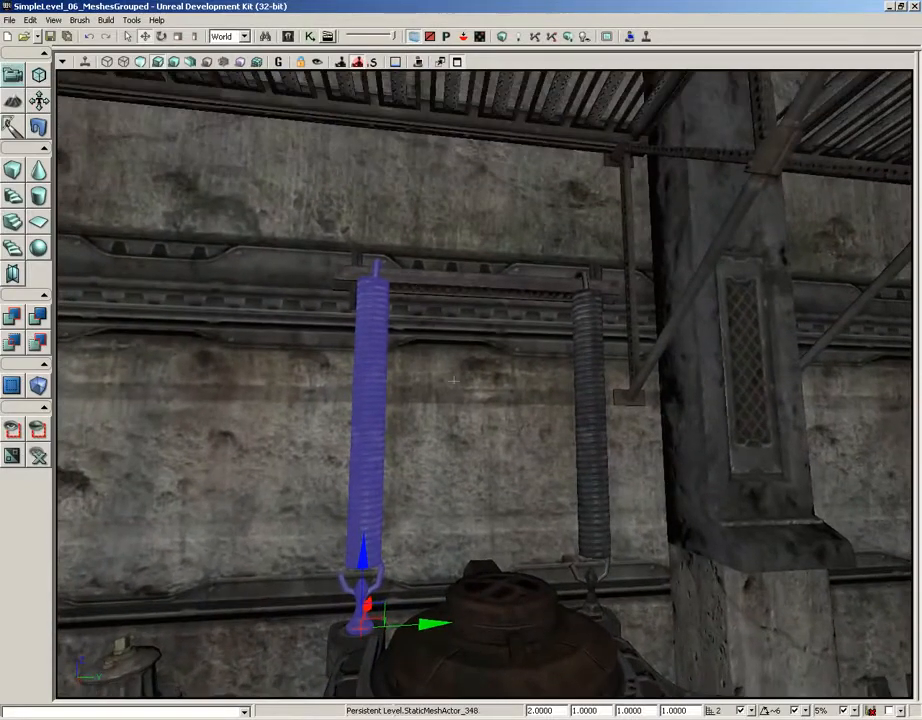
pyautogui.moveTo(375, 486); pyautogui.dragTo(471, 455, button='right')
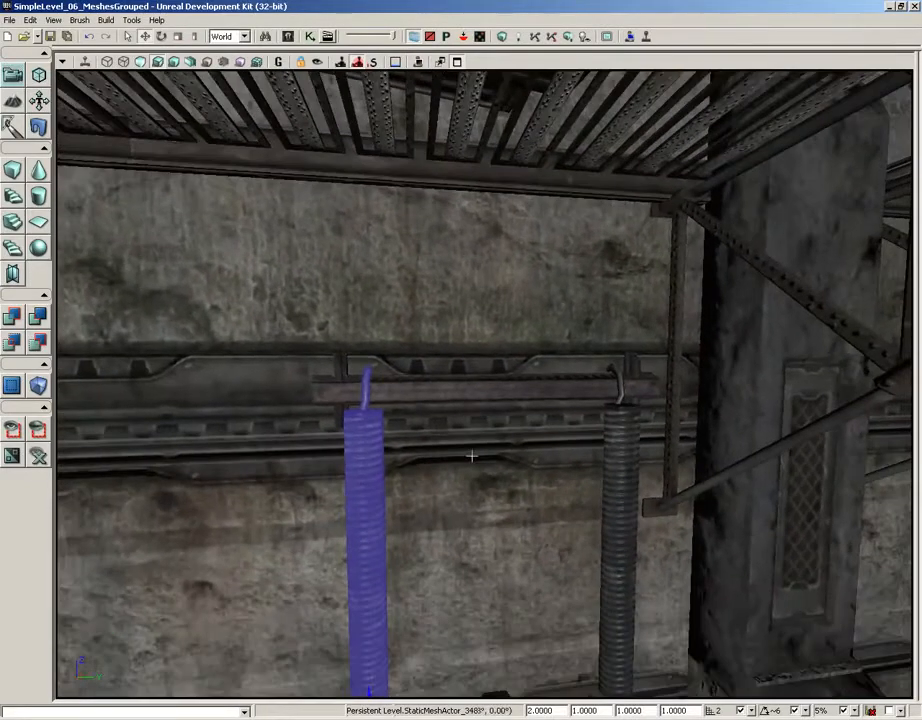
pyautogui.click(463, 385)
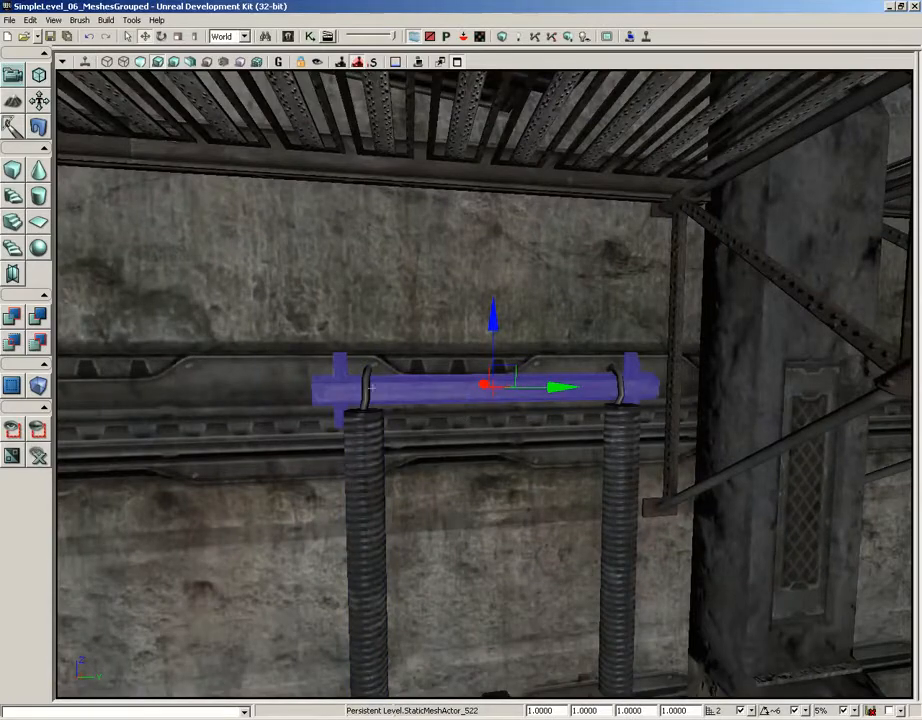
pyautogui.moveTo(480, 460)
pyautogui.mouseDown(button='right')
pyautogui.moveTo(475, 588)
pyautogui.moveTo(468, 473)
pyautogui.mouseUp(button='right')
# Select the hydro station's base plate, corner frame pieces and small side rails to inspect how the base is assembled.
pyautogui.click(382, 528)
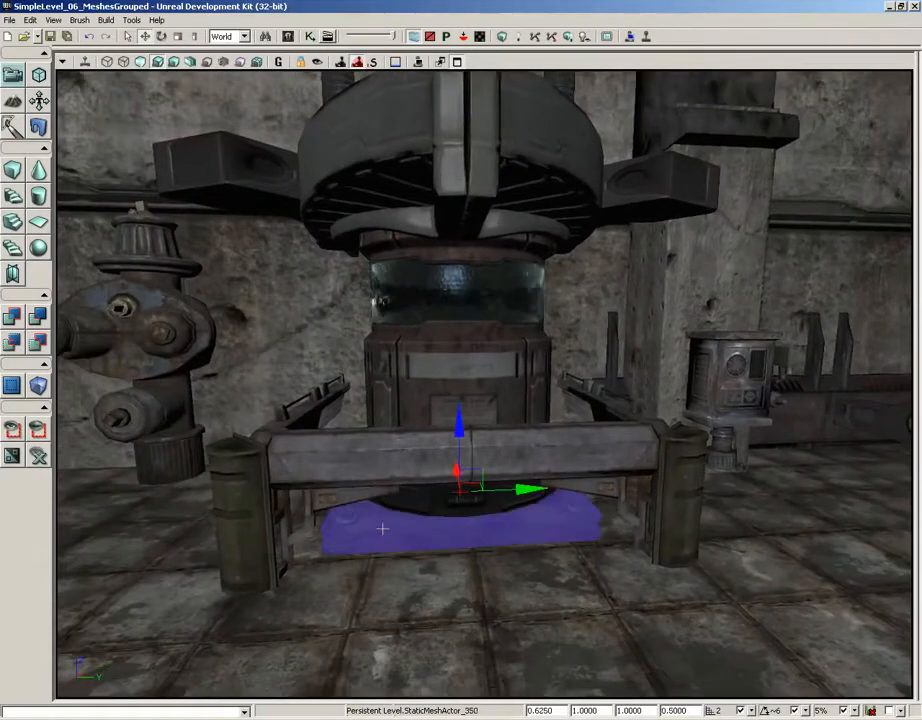
pyautogui.click(338, 472)
pyautogui.click(632, 448)
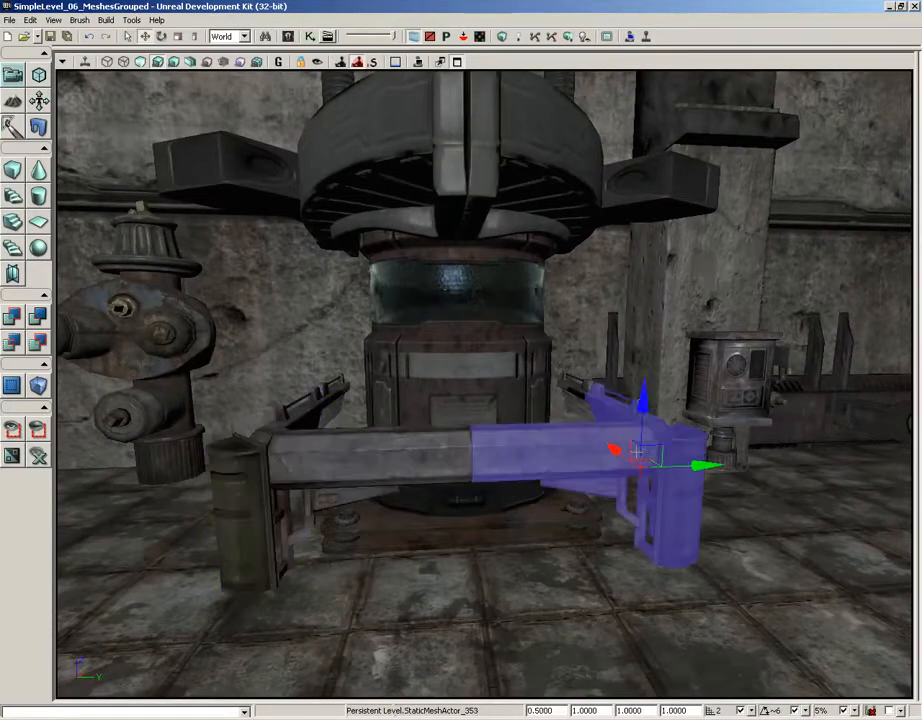
pyautogui.moveTo(514, 521); pyautogui.dragTo(518, 506, button='right')
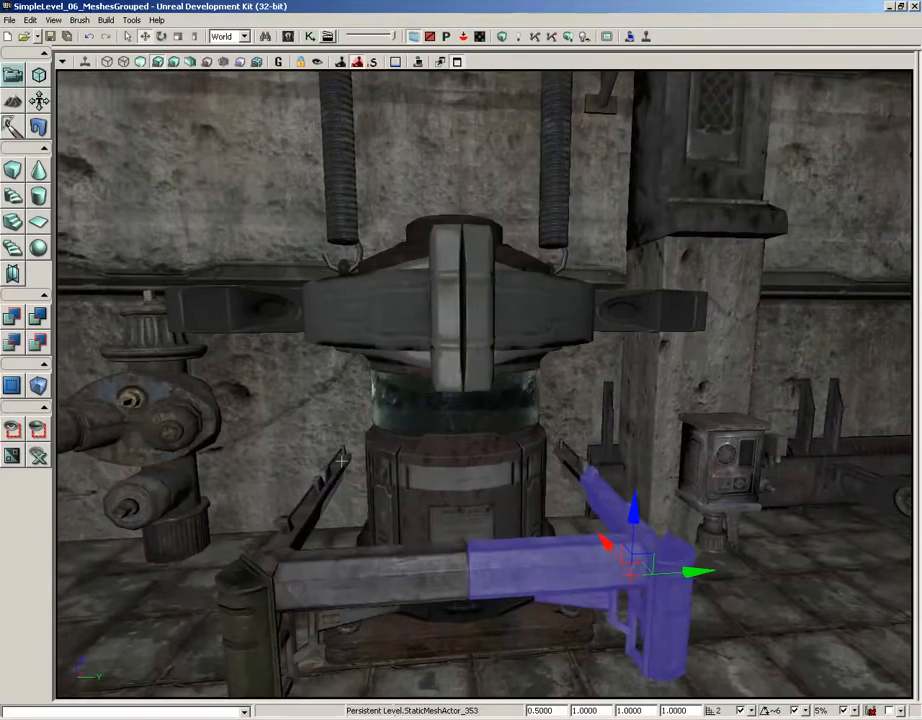
pyautogui.click(341, 461)
pyautogui.click(572, 456)
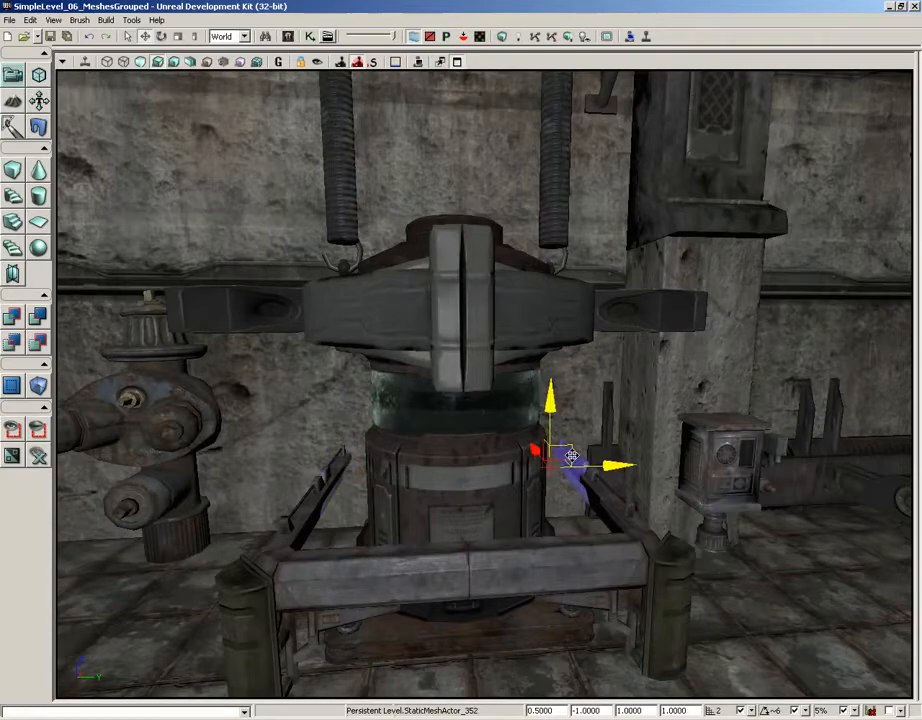
# Select the hydrant-shaped valve mesh beside the hydro station and view it from several angles.
pyautogui.moveTo(572, 470); pyautogui.dragTo(528, 420)
pyautogui.click(522, 410)
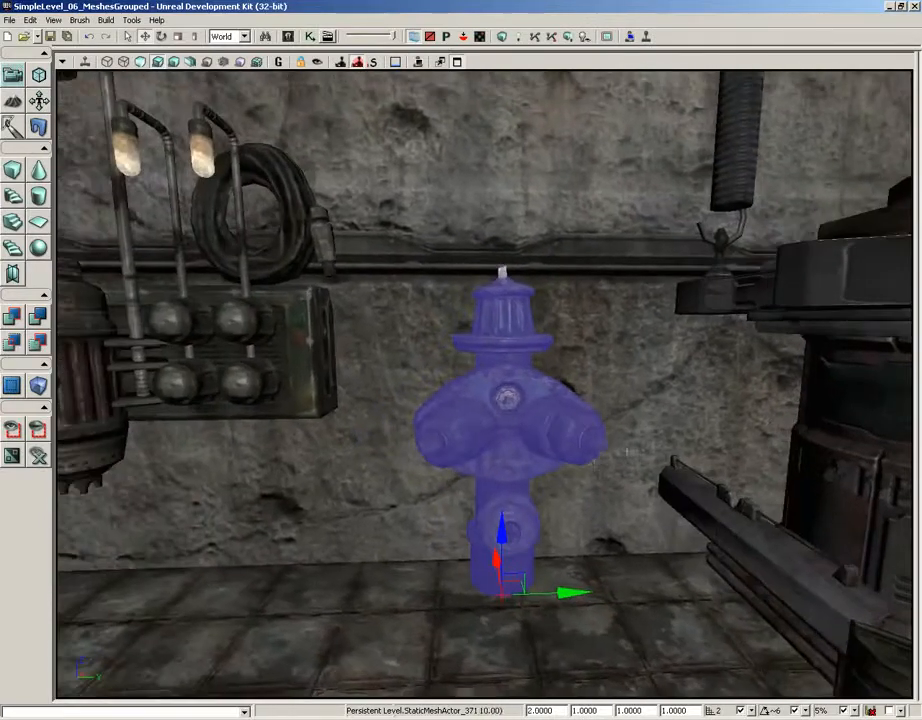
pyautogui.moveTo(605, 472); pyautogui.dragTo(589, 464)
pyautogui.moveTo(518, 399); pyautogui.dragTo(478, 430)
pyautogui.click(473, 430)
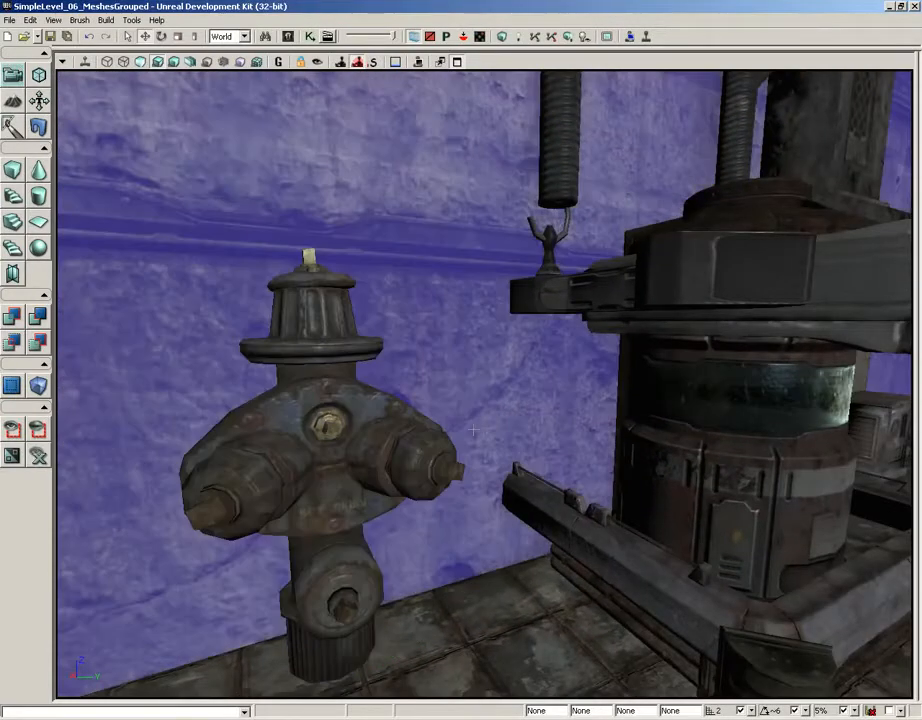
pyautogui.moveTo(367, 349); pyautogui.dragTo(346, 354)
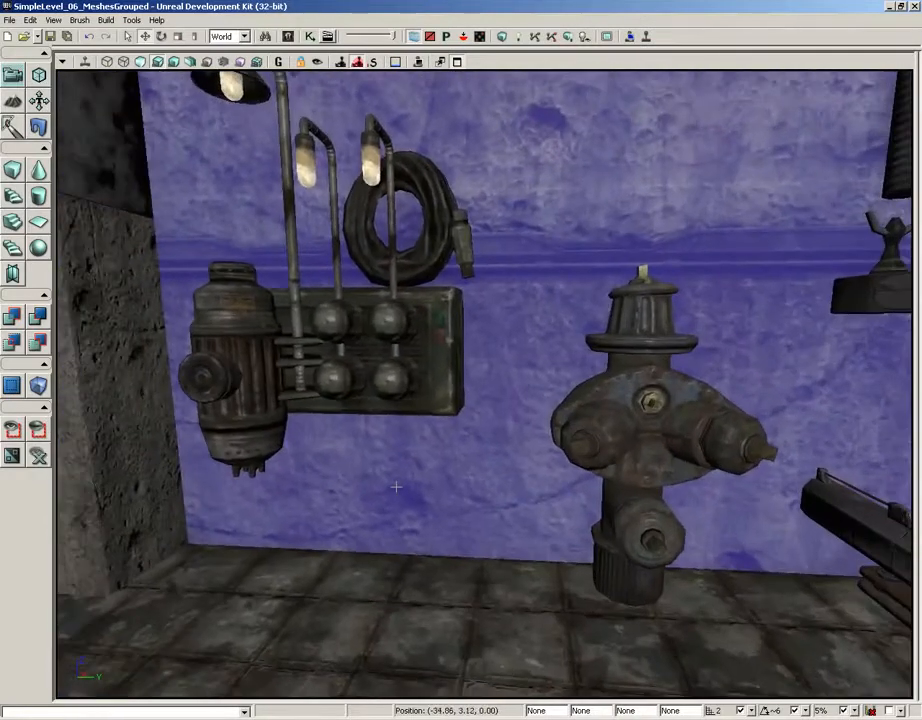
# Select the wall-mounted control panel with lamps and coiled hose, and view it together with the whole hydro station section.
pyautogui.click(430, 391)
pyautogui.moveTo(430, 391); pyautogui.dragTo(414, 372, button='right')
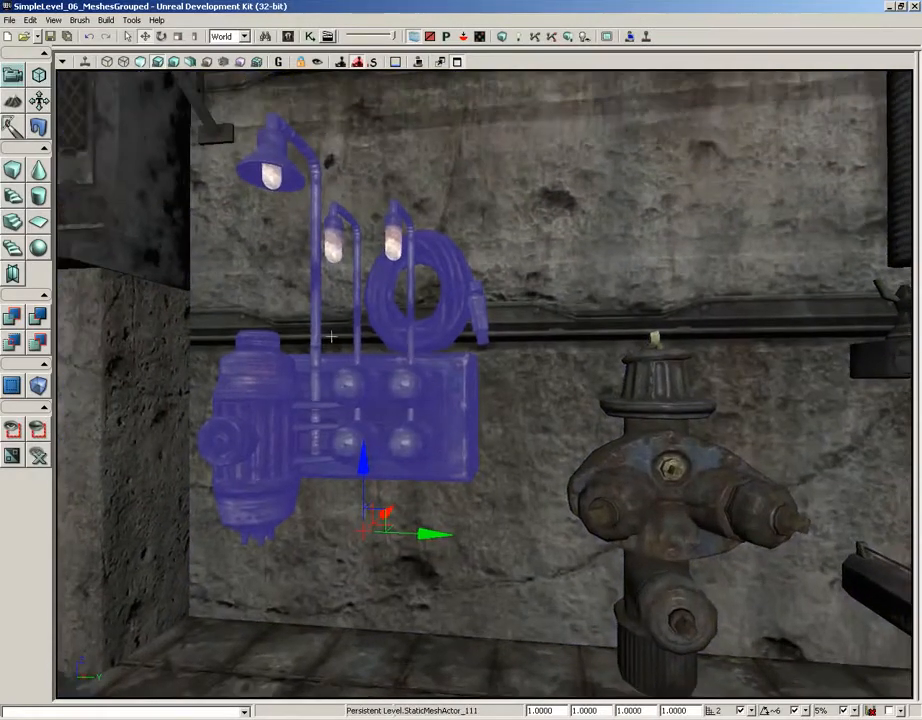
pyautogui.scroll(-3, 535, 403)
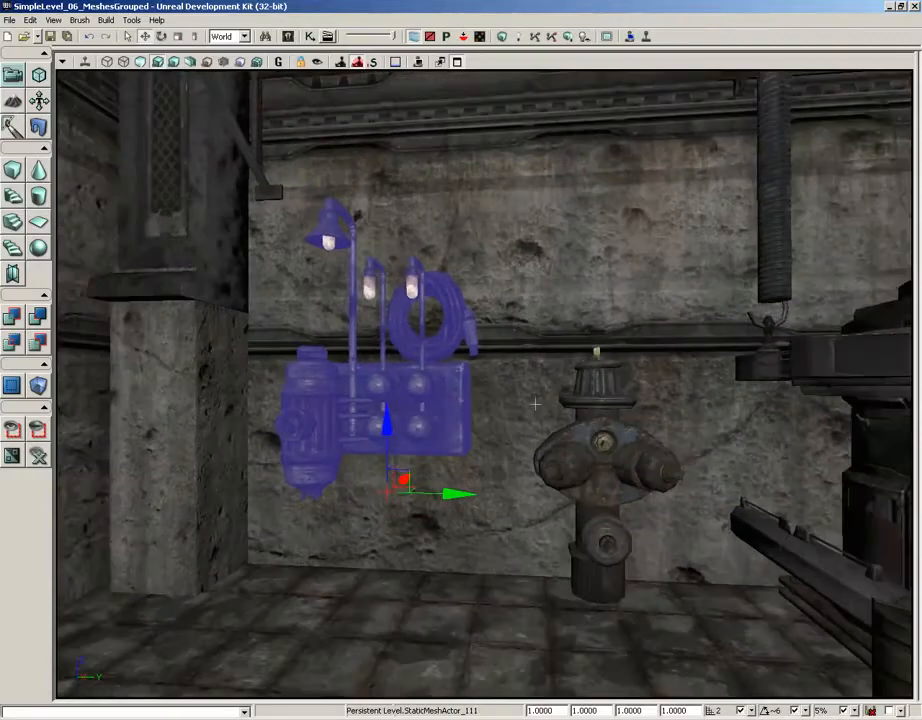
pyautogui.moveTo(533, 397)
pyautogui.mouseDown(button='right')
pyautogui.moveTo(430, 412)
pyautogui.moveTo(532, 396)
pyautogui.mouseUp(button='right')
pyautogui.moveTo(532, 396)
pyautogui.mouseDown()
pyautogui.moveTo(778, 453)
pyautogui.moveTo(547, 399)
pyautogui.mouseUp()
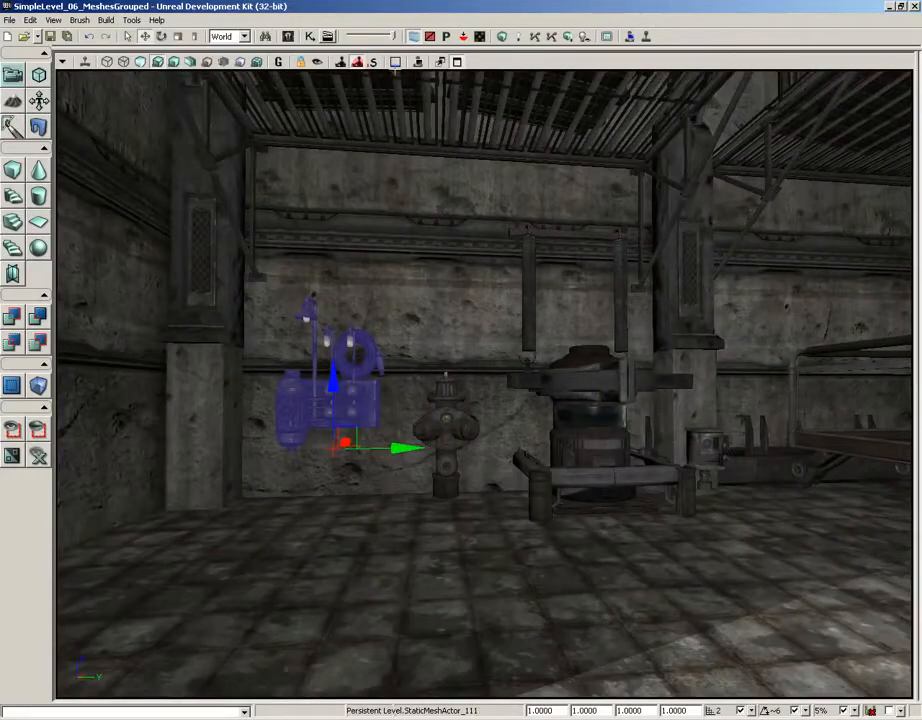
# Open the Group Editor beside the scene, show the HydroStationWall group, and view the low curved walls around the station.
pyautogui.click(79, 20)
pyautogui.moveTo(54, 21)
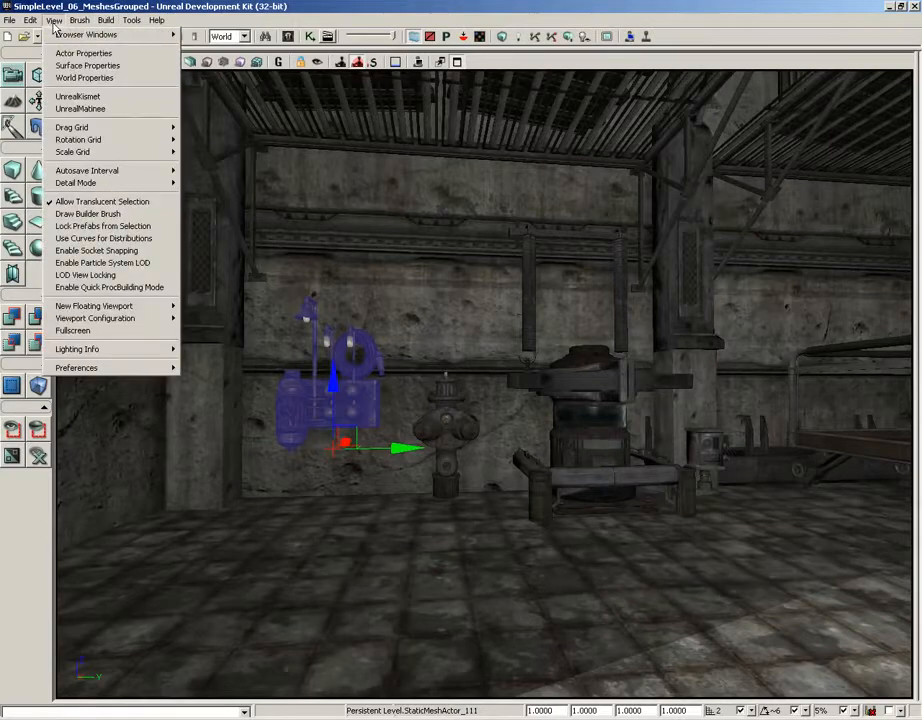
pyautogui.moveTo(95, 34)
pyautogui.click(292, 60)
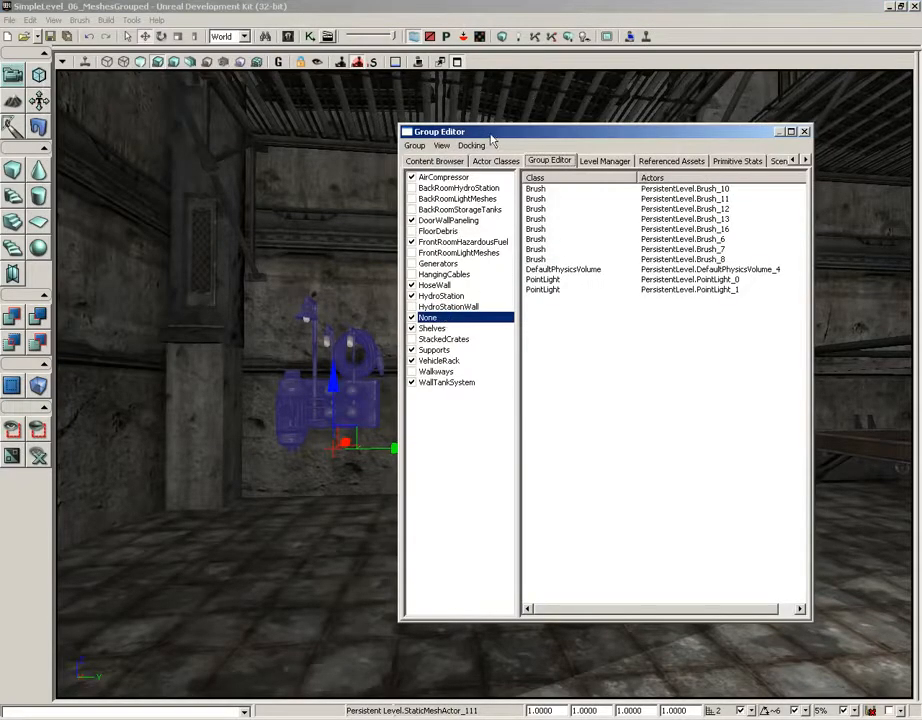
pyautogui.moveTo(494, 131); pyautogui.dragTo(856, 121)
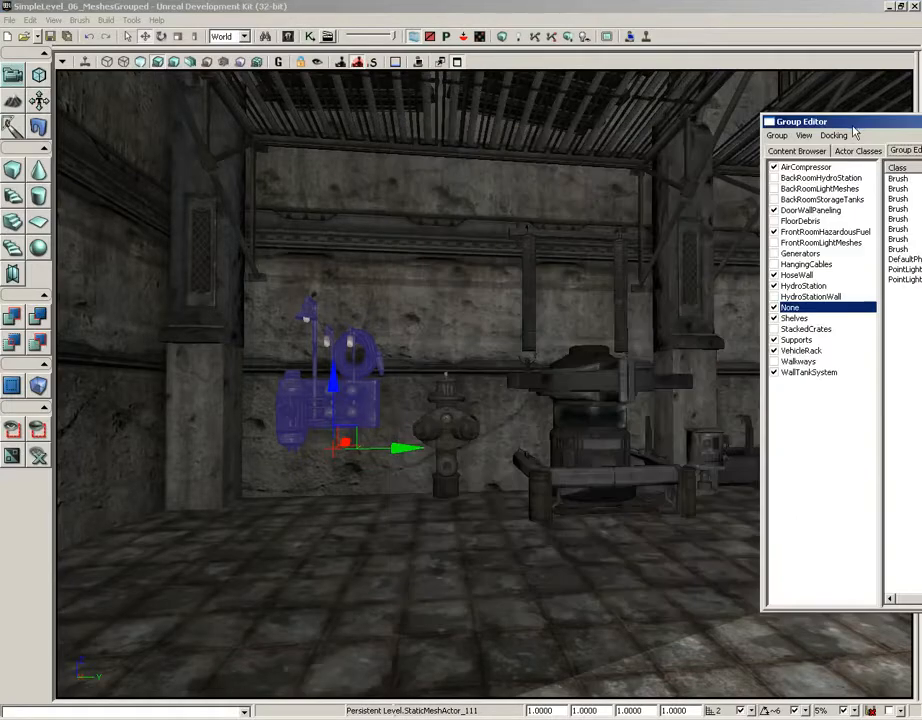
pyautogui.click(773, 307)
pyautogui.moveTo(420, 478)
pyautogui.mouseDown(button='right')
pyautogui.moveTo(414, 457)
pyautogui.moveTo(500, 552)
pyautogui.moveTo(498, 374)
pyautogui.moveTo(434, 358)
pyautogui.moveTo(420, 379)
pyautogui.moveTo(413, 461)
pyautogui.mouseUp(button='right')
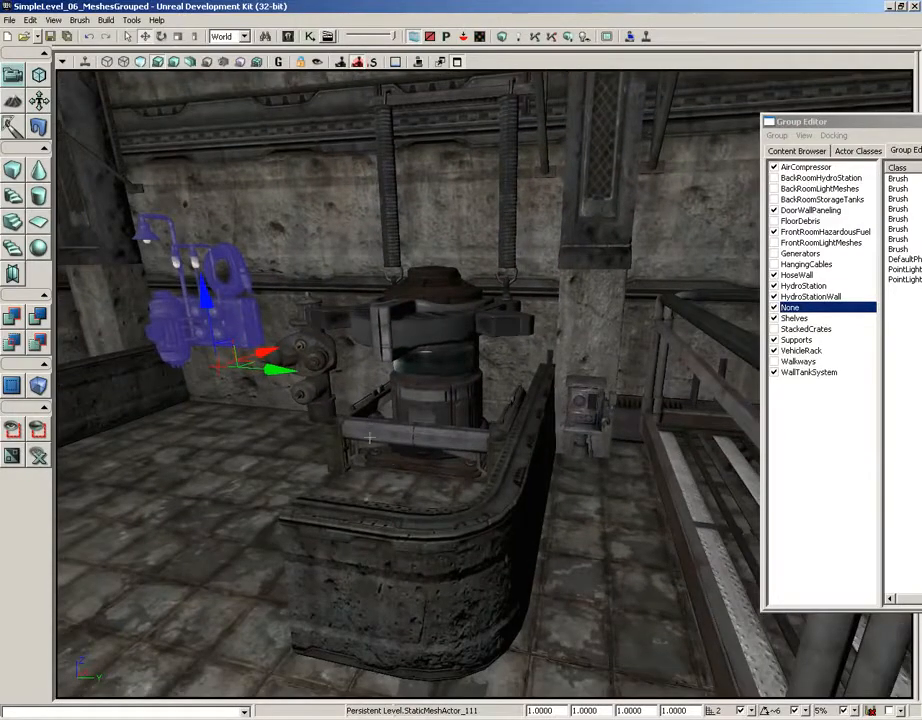
pyautogui.moveTo(413, 494); pyautogui.dragTo(401, 483, button='right')
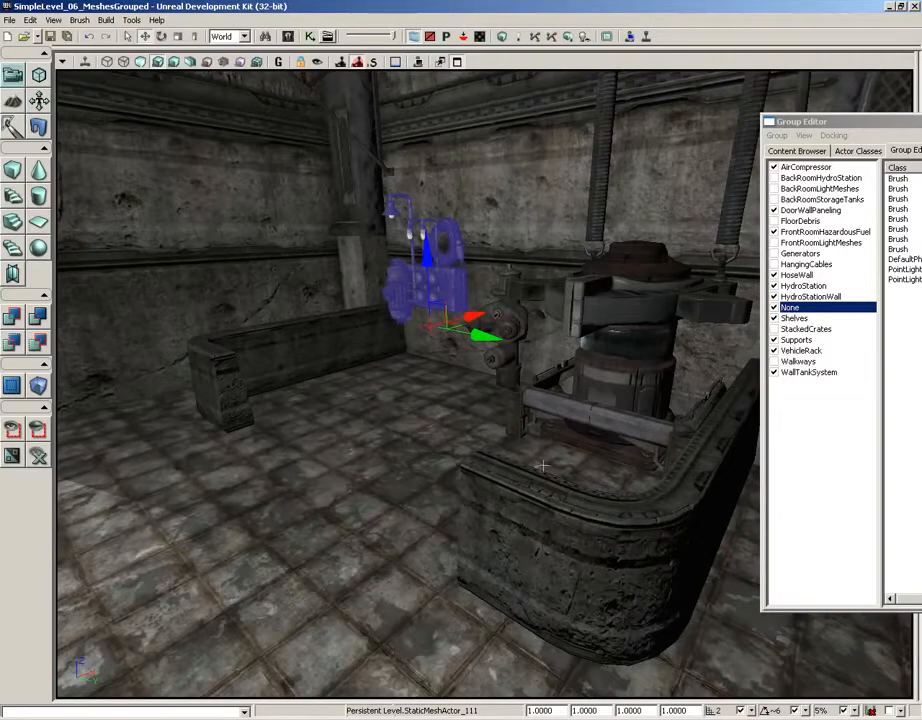
# Show the StackedCrates group in front of the gauge pipes and view the crates up close.
pyautogui.moveTo(493, 316)
pyautogui.mouseDown(button='right')
pyautogui.moveTo(362, 316)
pyautogui.moveTo(570, 401)
pyautogui.moveTo(912, 442)
pyautogui.moveTo(708, 333)
pyautogui.moveTo(243, 348)
pyautogui.moveTo(479, 310)
pyautogui.mouseUp(button='right')
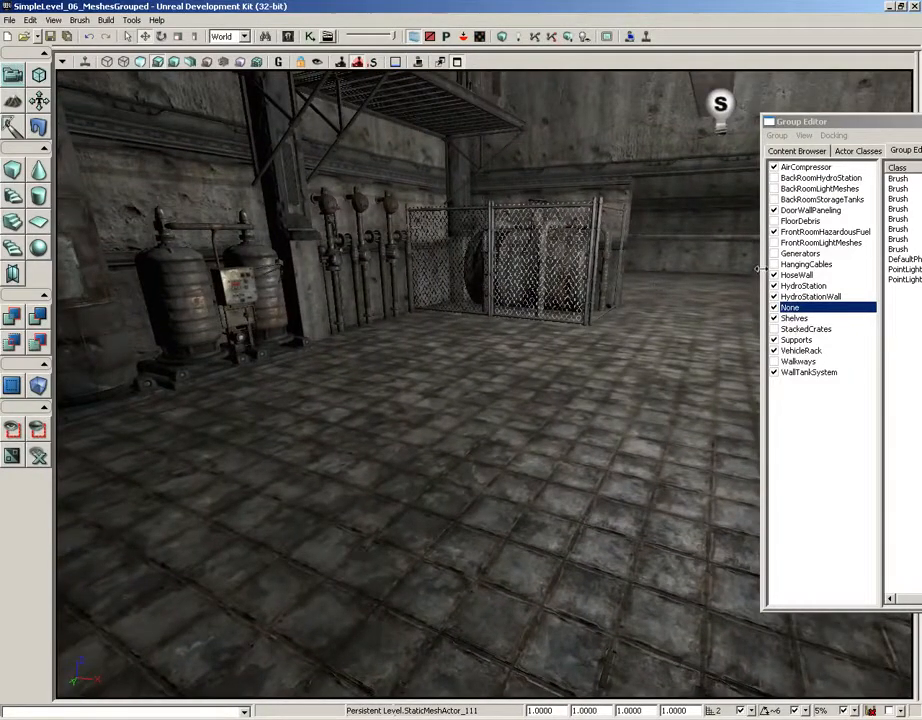
pyautogui.click(774, 329)
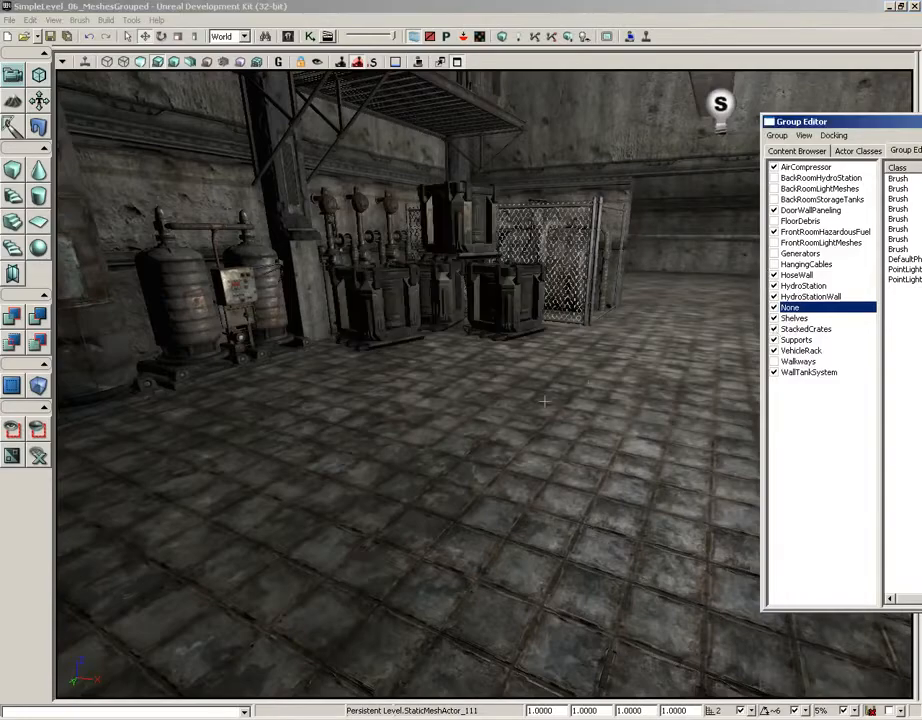
pyautogui.moveTo(544, 401); pyautogui.dragTo(492, 452)
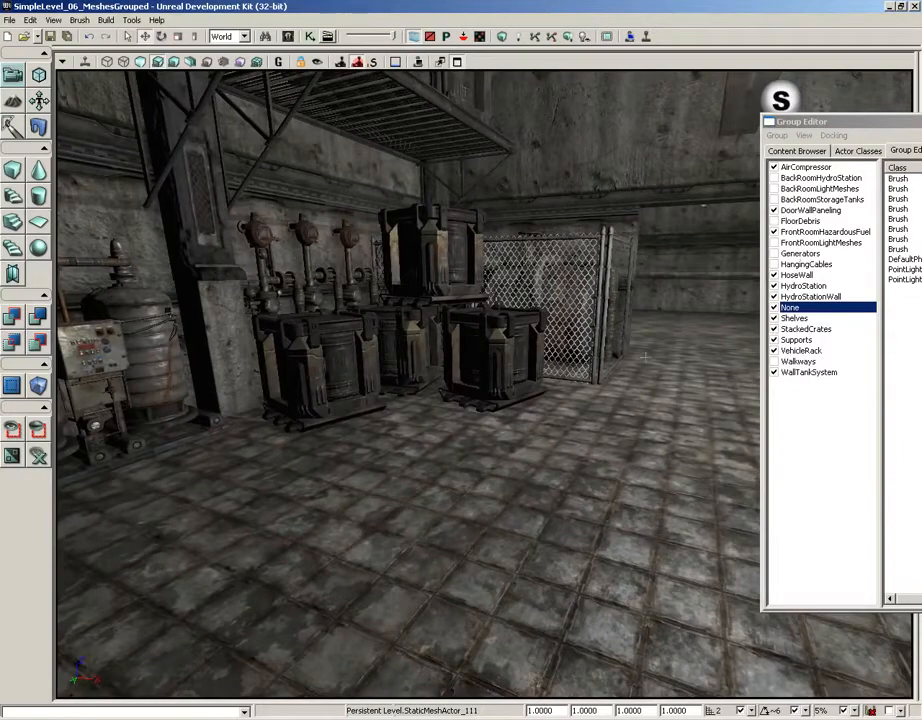
# Show the FrontRoomLightMeshes group and view one of the caged wall lamps up close.
pyautogui.moveTo(566, 152); pyautogui.dragTo(594, 432)
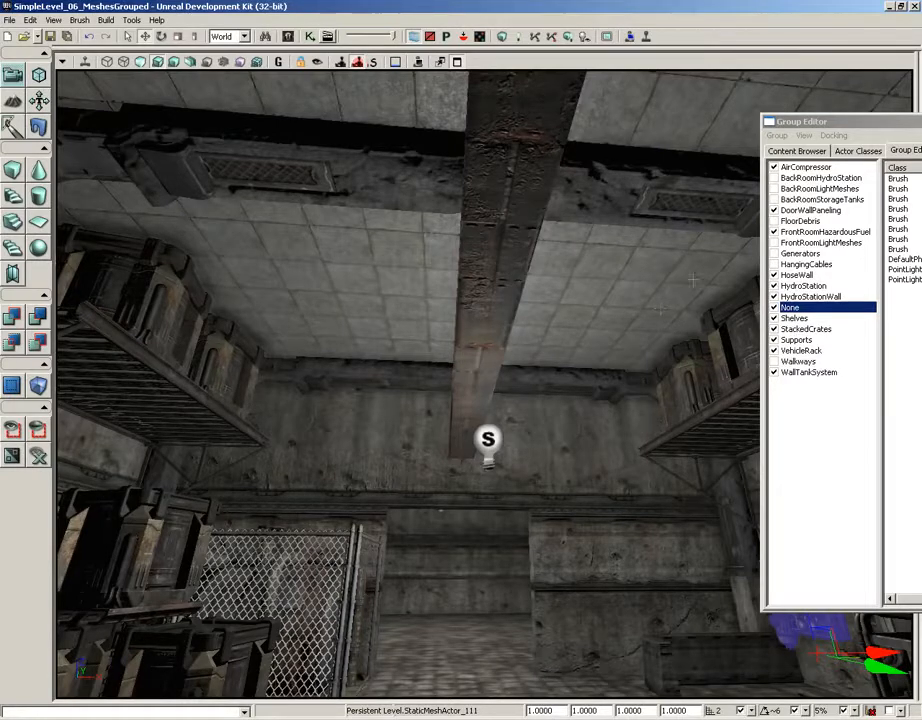
pyautogui.click(774, 243)
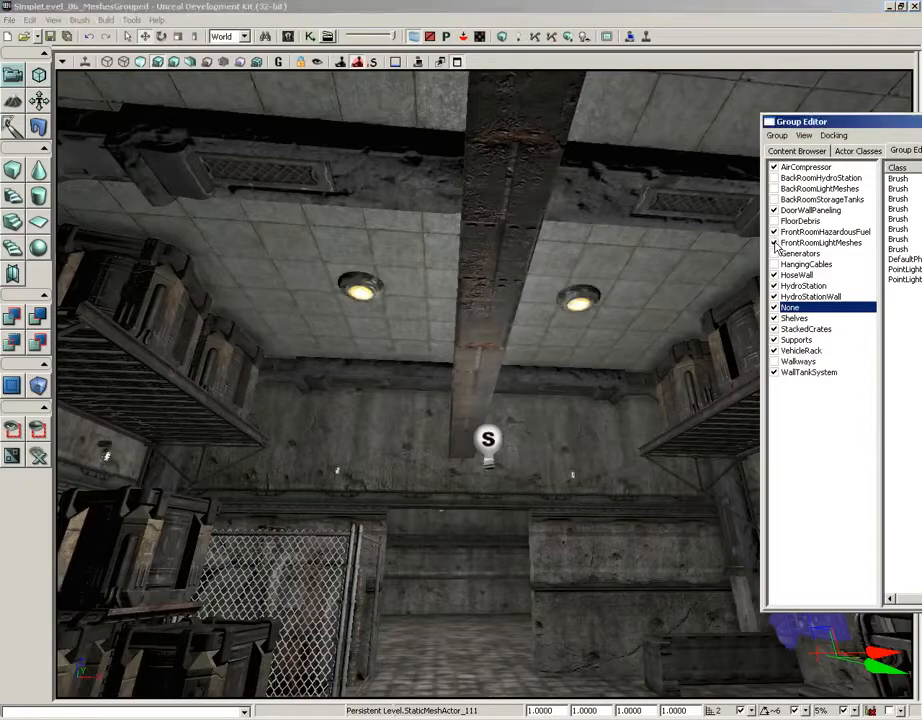
pyautogui.moveTo(398, 423); pyautogui.dragTo(548, 456)
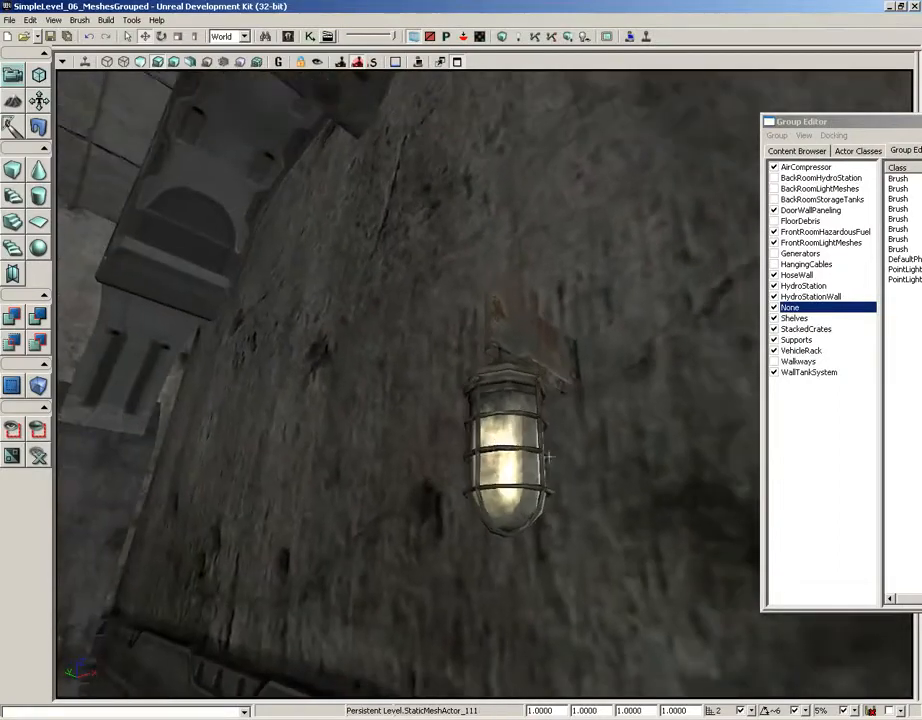
# Examine the fluorescent tubes mounted in the overhead arches and the lamps along the wall above the vehicle rack.
pyautogui.moveTo(569, 538); pyautogui.dragTo(455, 553)
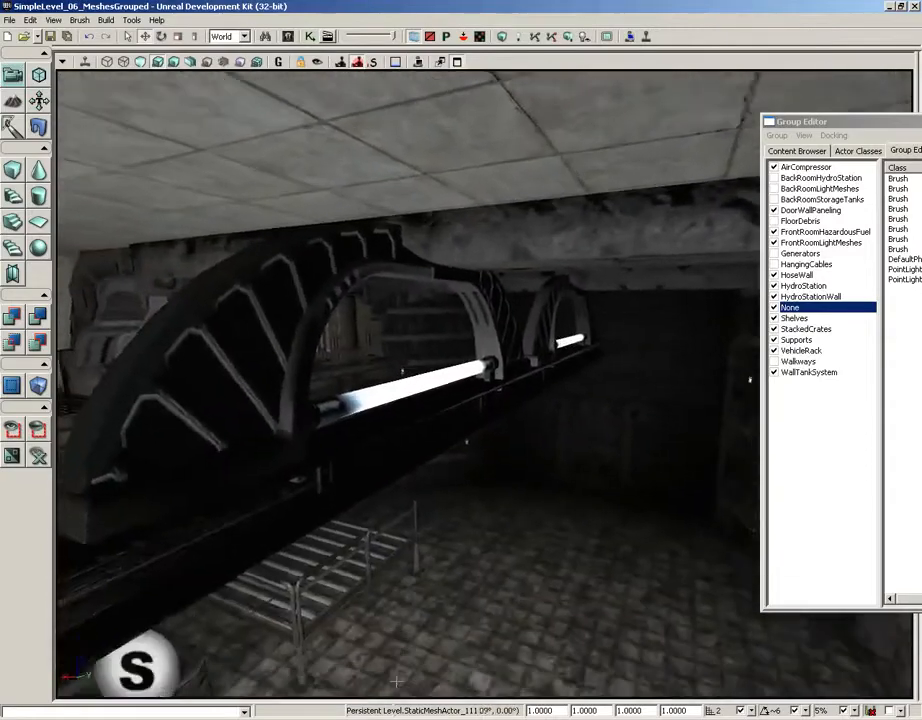
pyautogui.moveTo(460, 470); pyautogui.dragTo(476, 527)
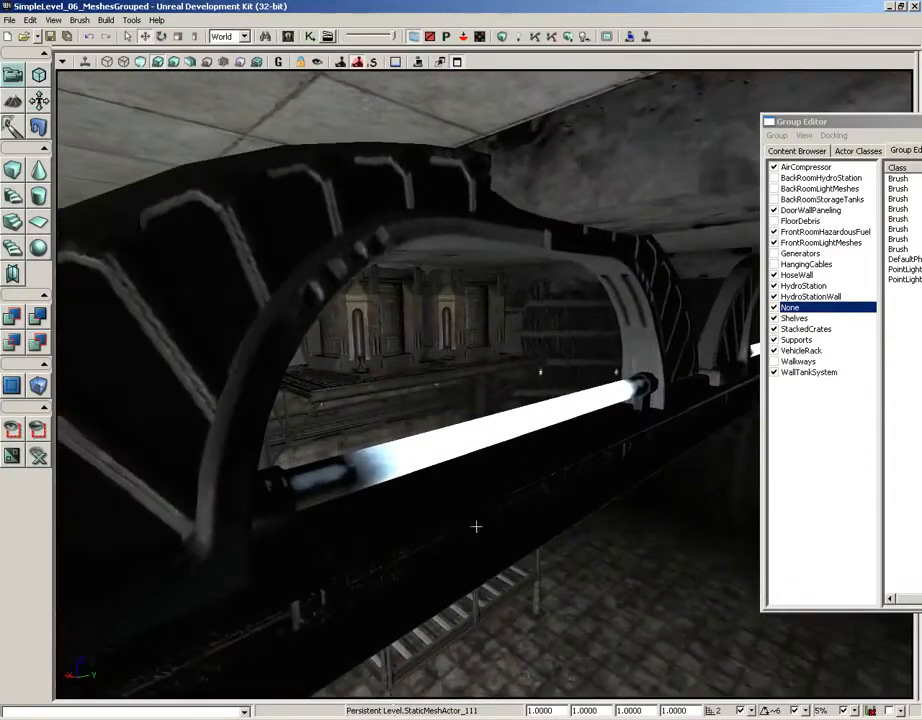
pyautogui.moveTo(666, 440); pyautogui.dragTo(557, 404)
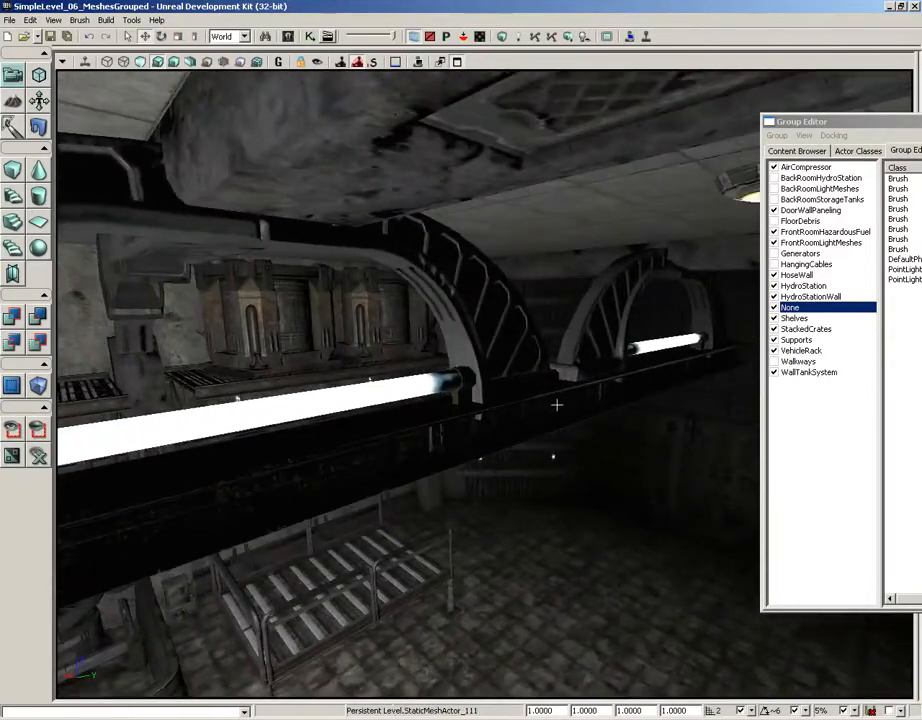
pyautogui.moveTo(671, 450); pyautogui.dragTo(661, 504)
pyautogui.moveTo(661, 504); pyautogui.dragTo(652, 387, button='right')
pyautogui.moveTo(652, 387); pyautogui.dragTo(641, 253)
pyautogui.moveTo(641, 253); pyautogui.dragTo(428, 99, button='right')
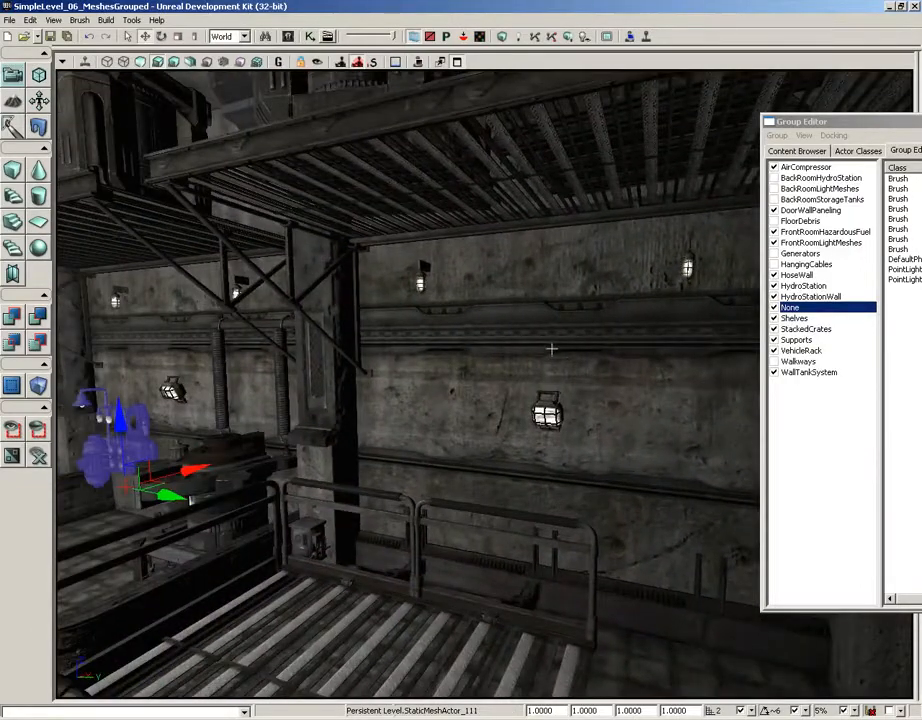
# Show the FloorDebris group and select the small rubble pile on the floor in front of the tall upright tanks.
pyautogui.moveTo(552, 349); pyautogui.dragTo(376, 413)
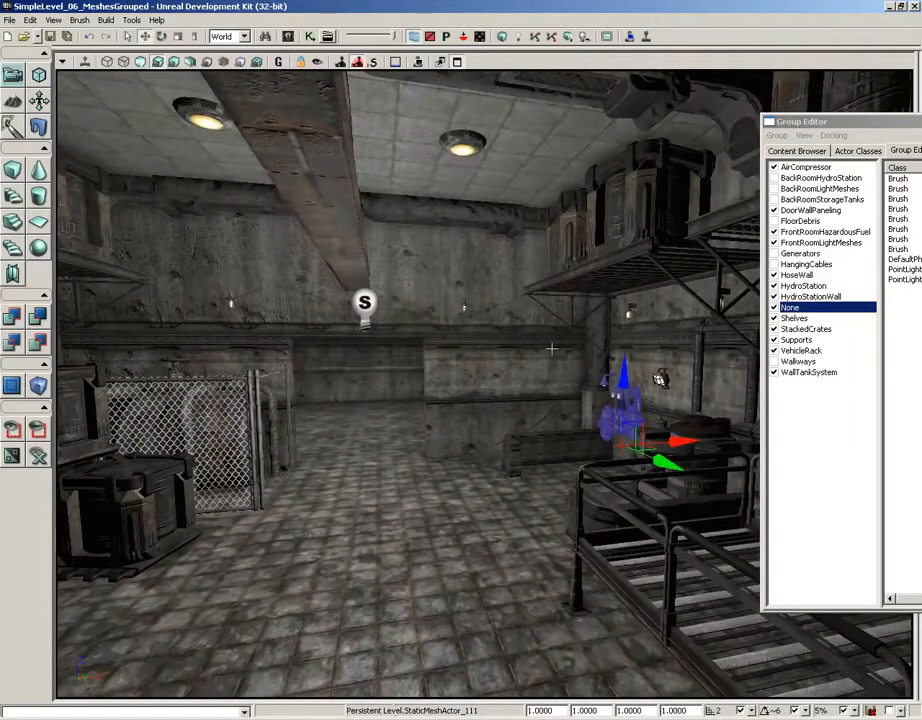
pyautogui.moveTo(547, 348); pyautogui.dragTo(477, 364)
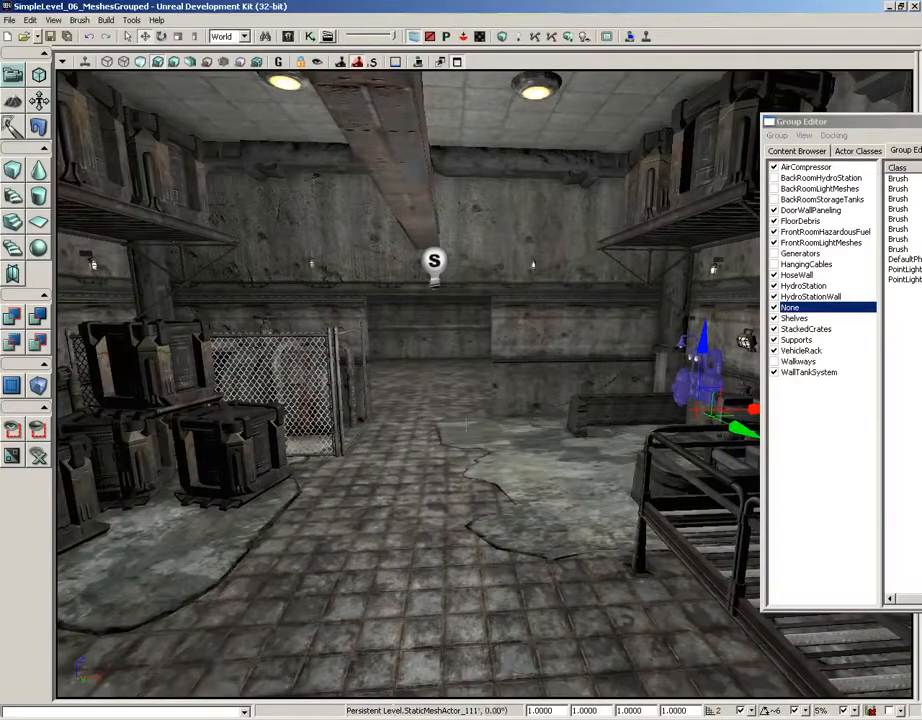
pyautogui.moveTo(470, 425); pyautogui.dragTo(384, 427)
pyautogui.moveTo(580, 445); pyautogui.dragTo(377, 523)
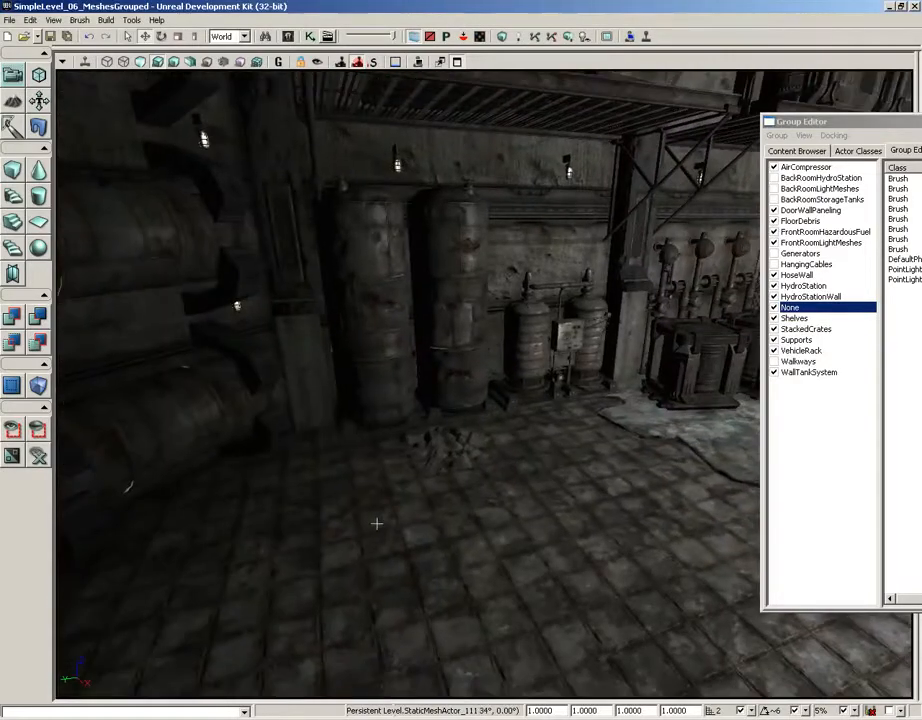
pyautogui.click(469, 435)
pyautogui.click(468, 449)
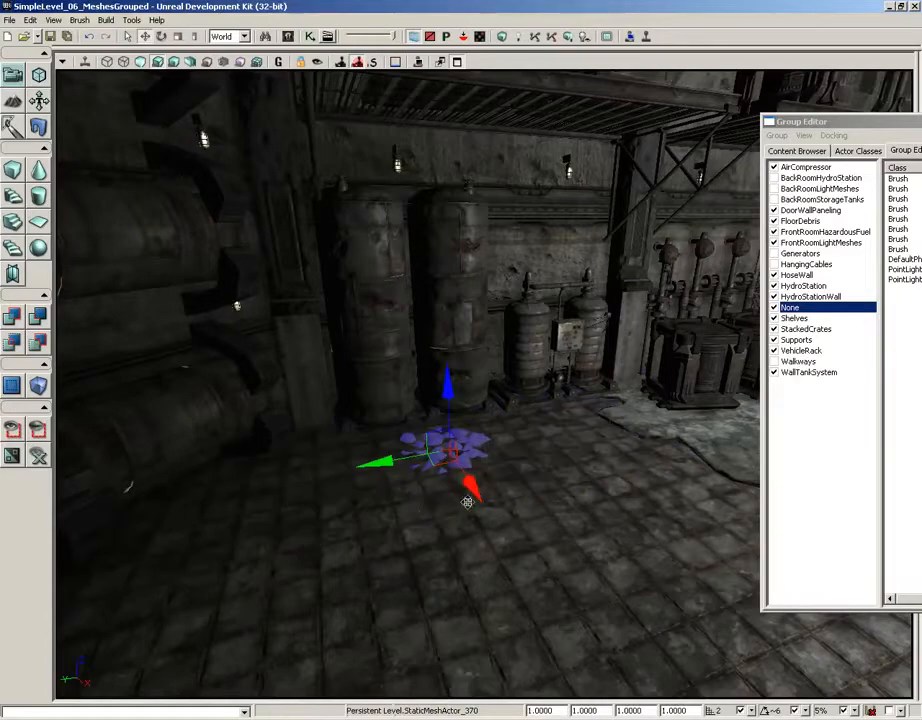
# Select in turn the cracked concrete floor patches beside the vehicle rack, near the hose wall and under the stacked crates.
pyautogui.moveTo(429, 508); pyautogui.dragTo(742, 432)
pyautogui.click(470, 413)
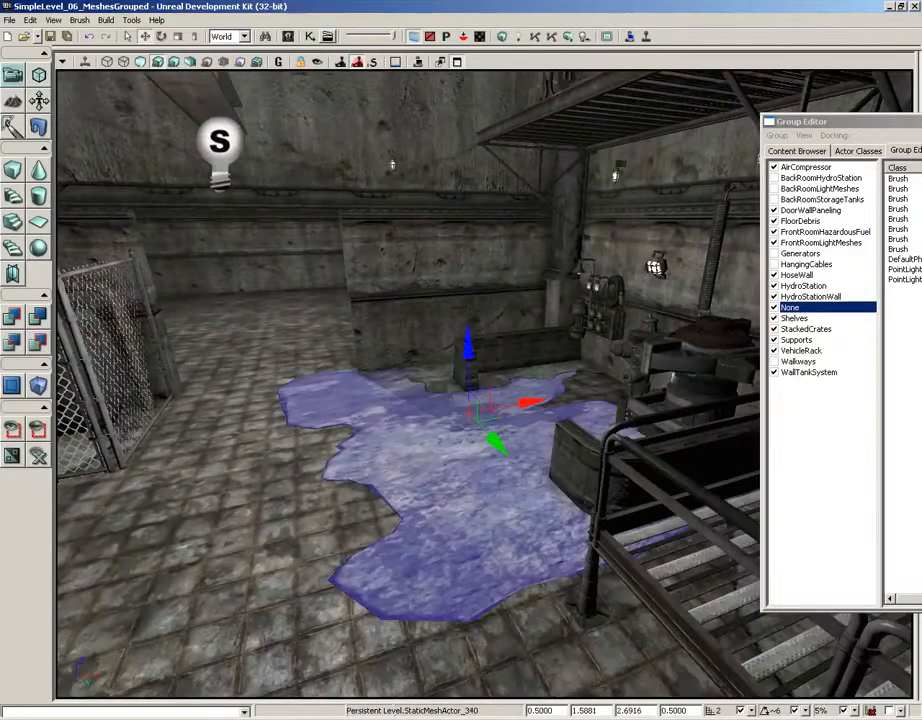
pyautogui.moveTo(470, 413); pyautogui.dragTo(473, 439, button='right')
pyautogui.moveTo(473, 439); pyautogui.dragTo(772, 498)
pyautogui.click(652, 462)
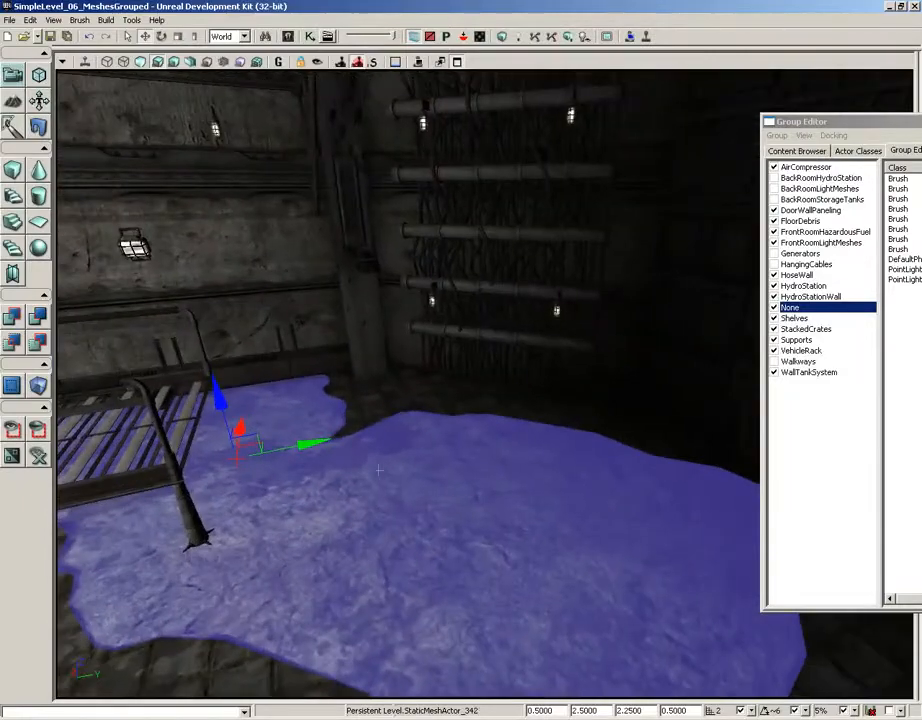
pyautogui.moveTo(608, 497); pyautogui.dragTo(335, 485)
pyautogui.click(385, 478)
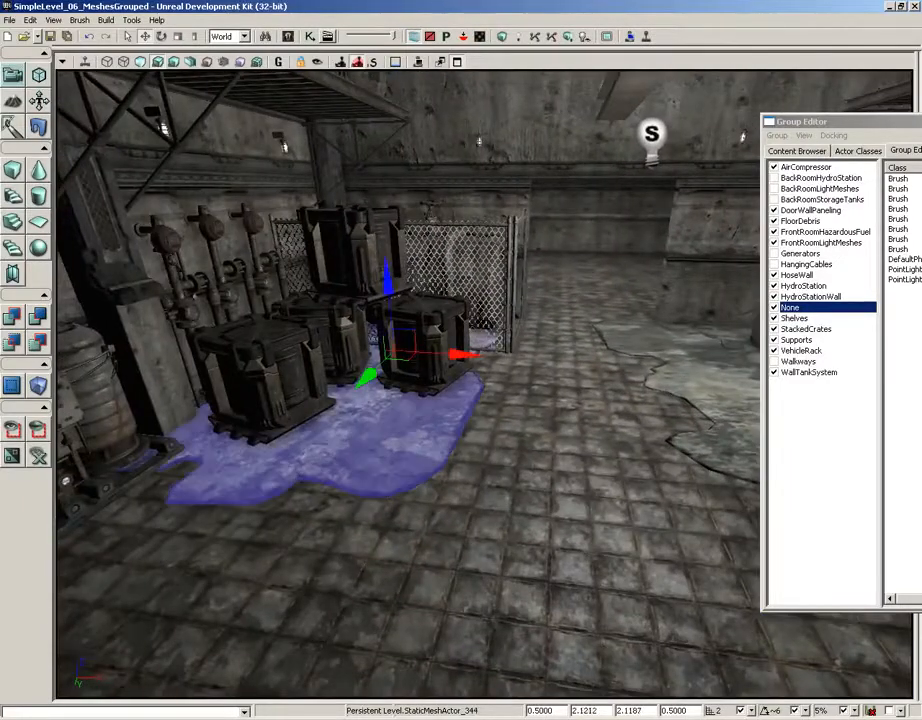
# Enter the empty back room, show the Generators group, and view the row of generators along the wall.
pyautogui.moveTo(570, 468); pyautogui.dragTo(587, 432, button='right')
pyautogui.moveTo(587, 431); pyautogui.dragTo(565, 524)
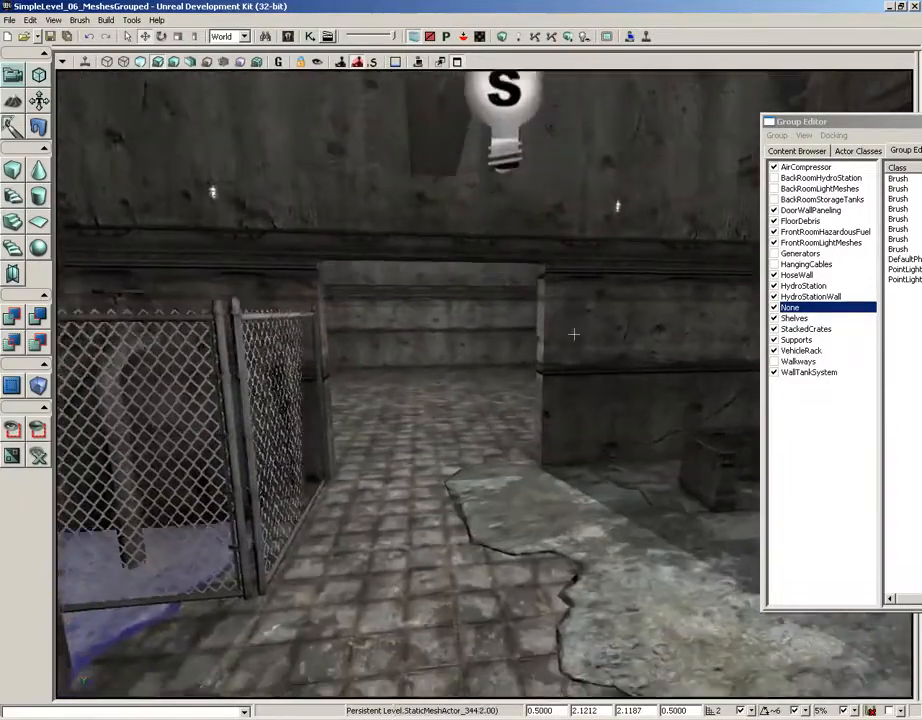
pyautogui.moveTo(573, 334); pyautogui.dragTo(551, 266)
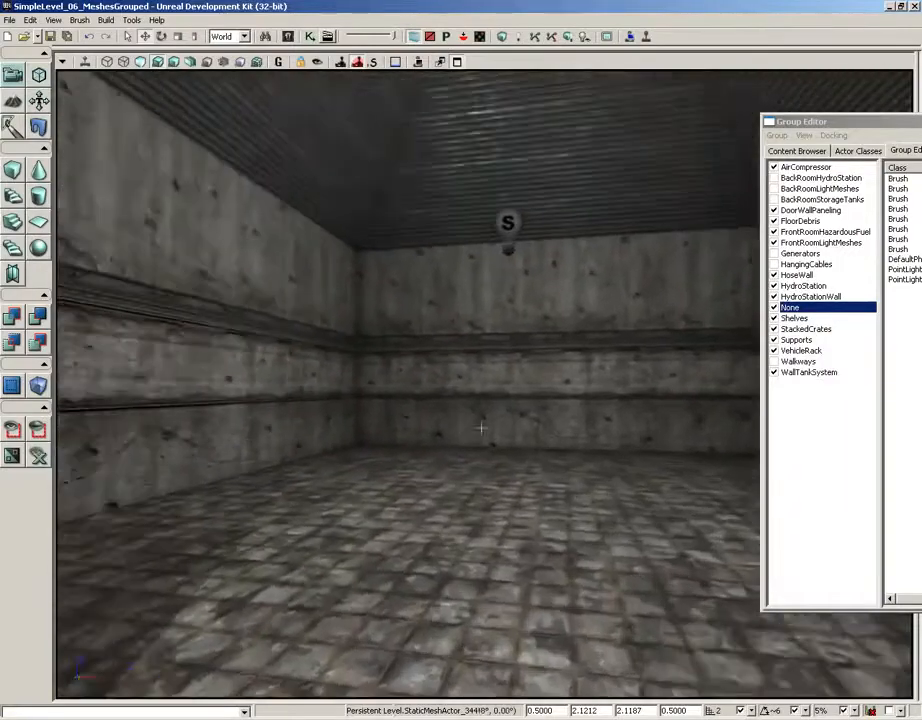
pyautogui.moveTo(481, 428); pyautogui.dragTo(453, 408, button='right')
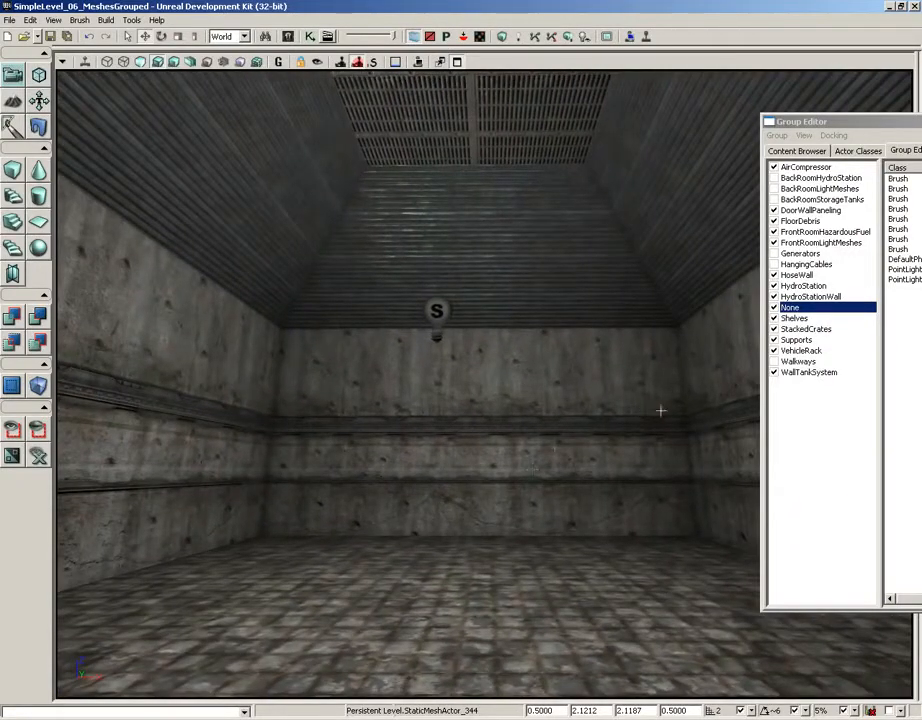
pyautogui.click(774, 254)
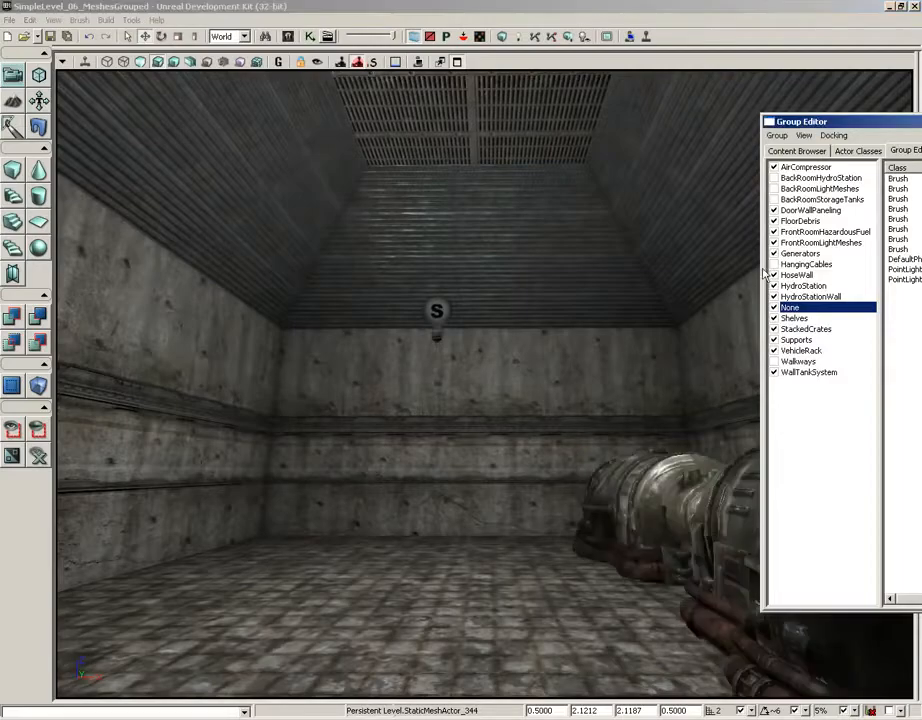
pyautogui.moveTo(590, 405); pyautogui.dragTo(675, 450, button='right')
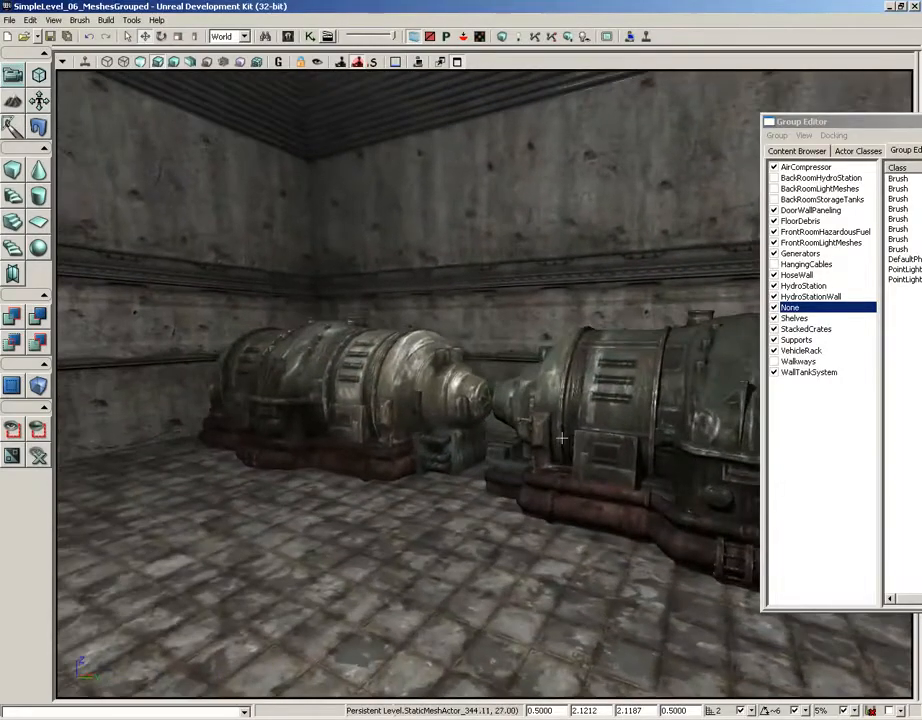
pyautogui.moveTo(562, 437); pyautogui.dragTo(668, 390)
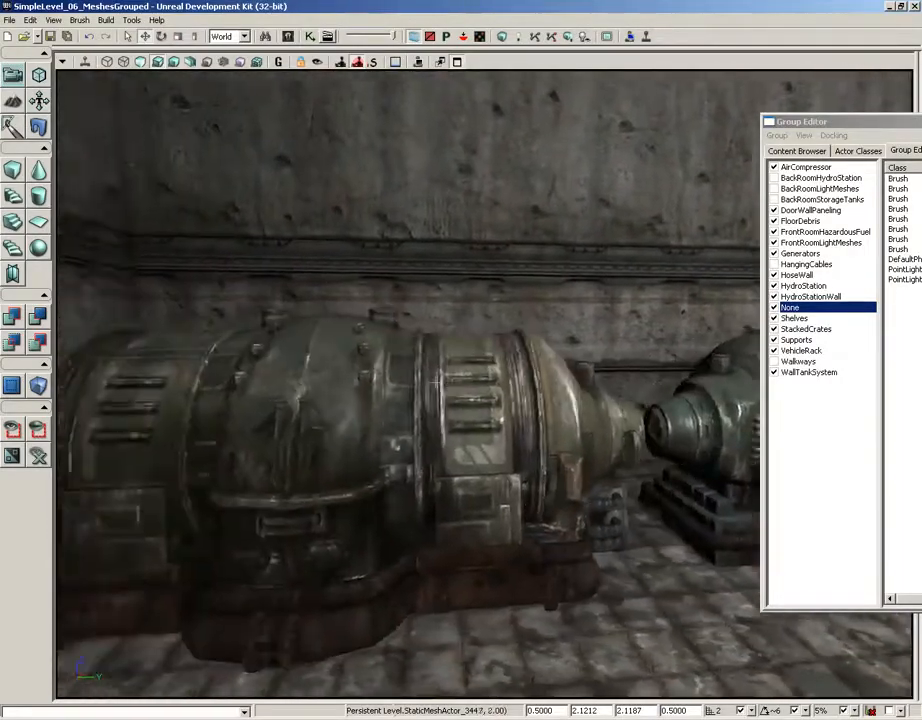
pyautogui.moveTo(436, 383); pyautogui.dragTo(391, 386)
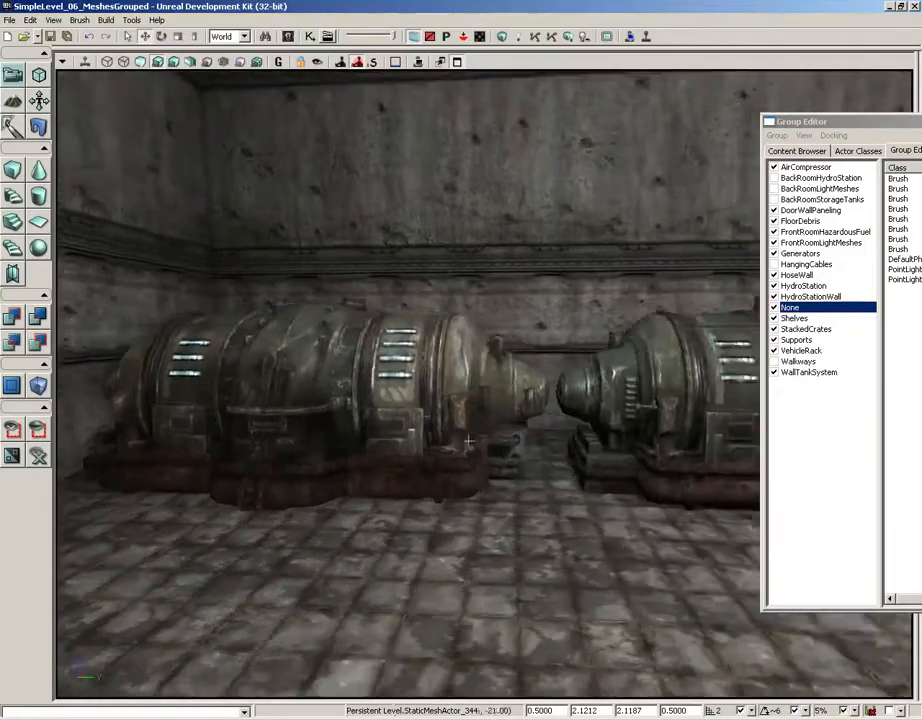
pyautogui.moveTo(468, 440); pyautogui.dragTo(450, 485)
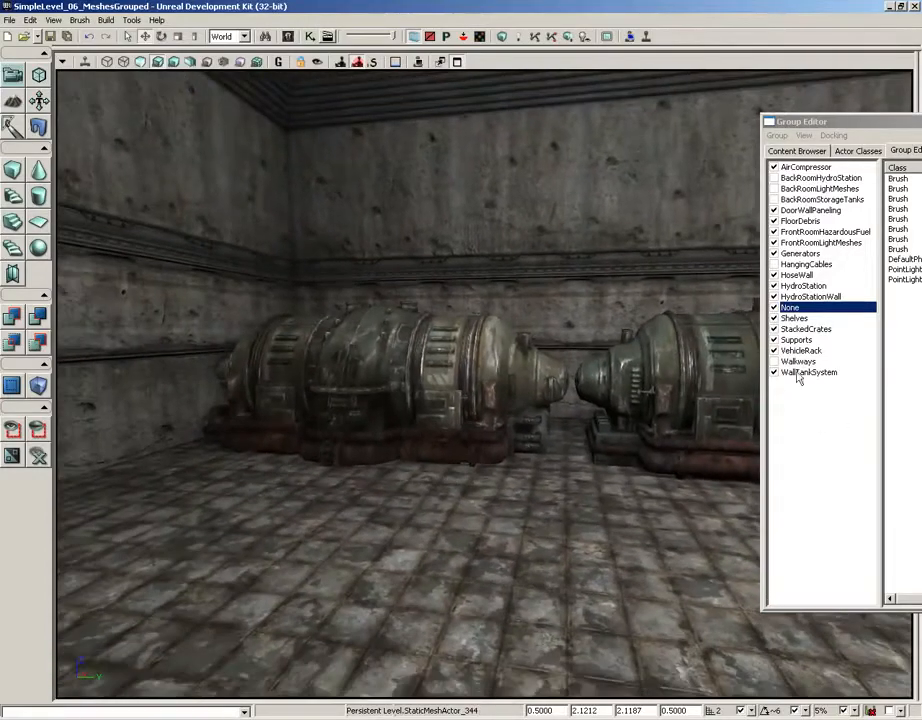
# Show the Walkways group and view the railed catwalk above the generators and its grated floor.
pyautogui.click(774, 362)
pyautogui.moveTo(612, 460); pyautogui.dragTo(681, 294)
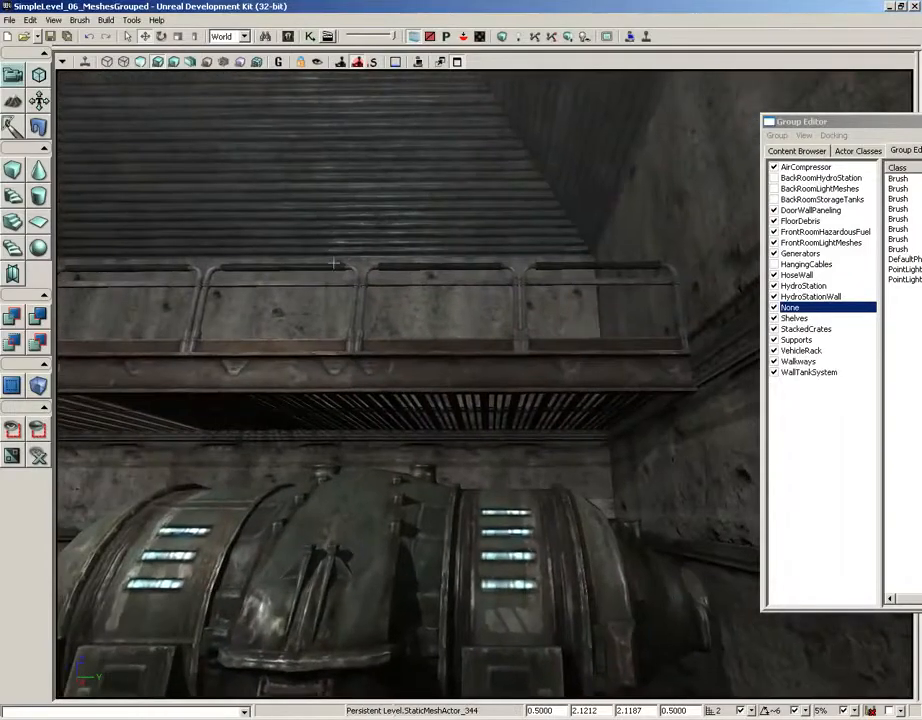
pyautogui.moveTo(333, 263); pyautogui.dragTo(475, 361)
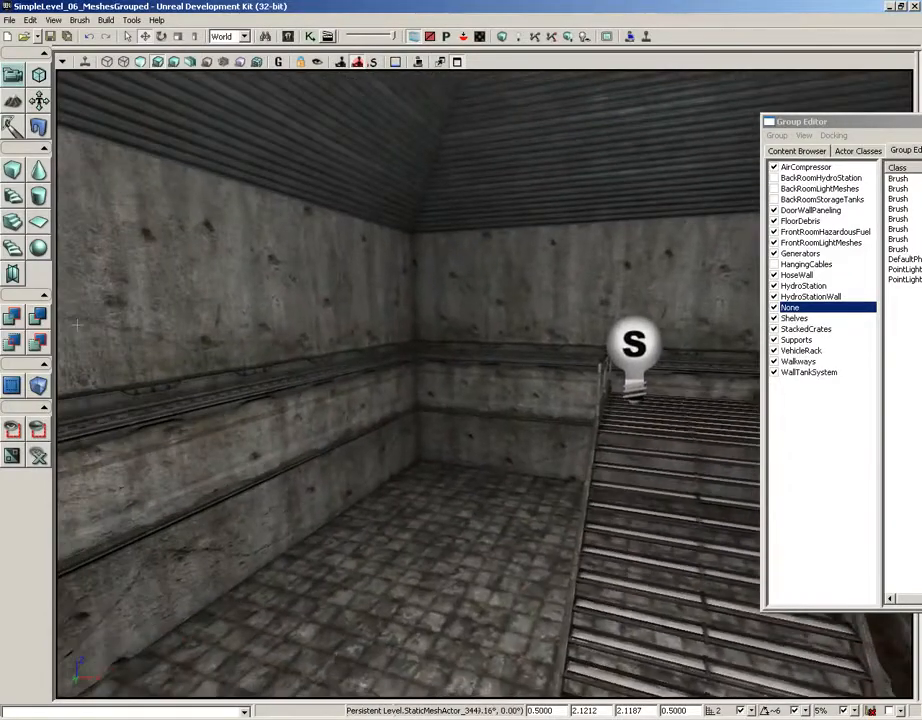
# Show the BackRoomStorageTanks group and view the rusty tanks stacked beside the grated ramp.
pyautogui.click(774, 199)
pyautogui.moveTo(516, 440); pyautogui.dragTo(516, 403)
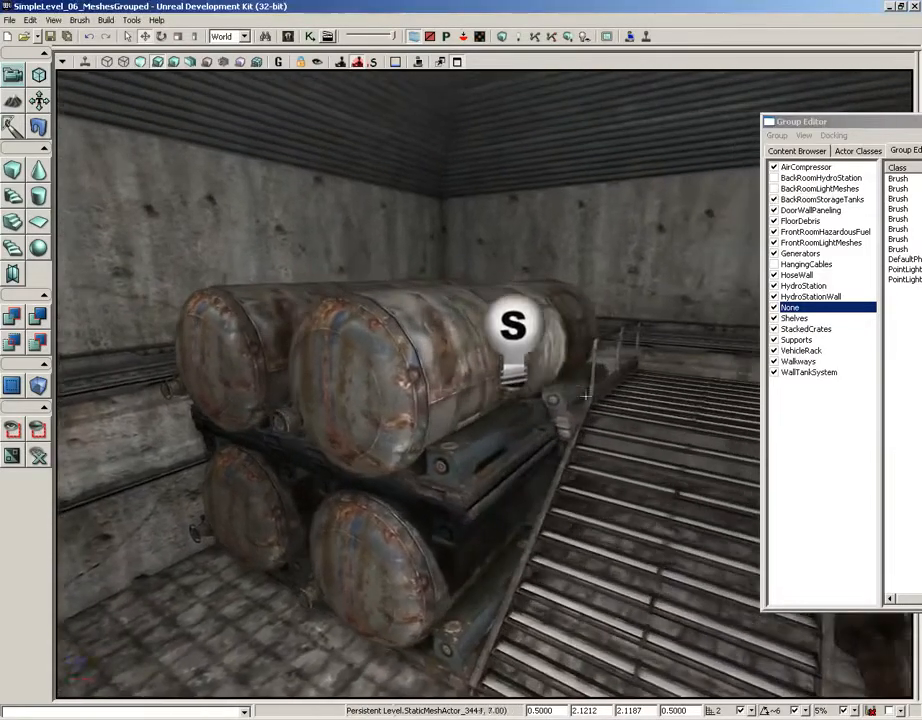
pyautogui.moveTo(586, 397); pyautogui.dragTo(510, 416)
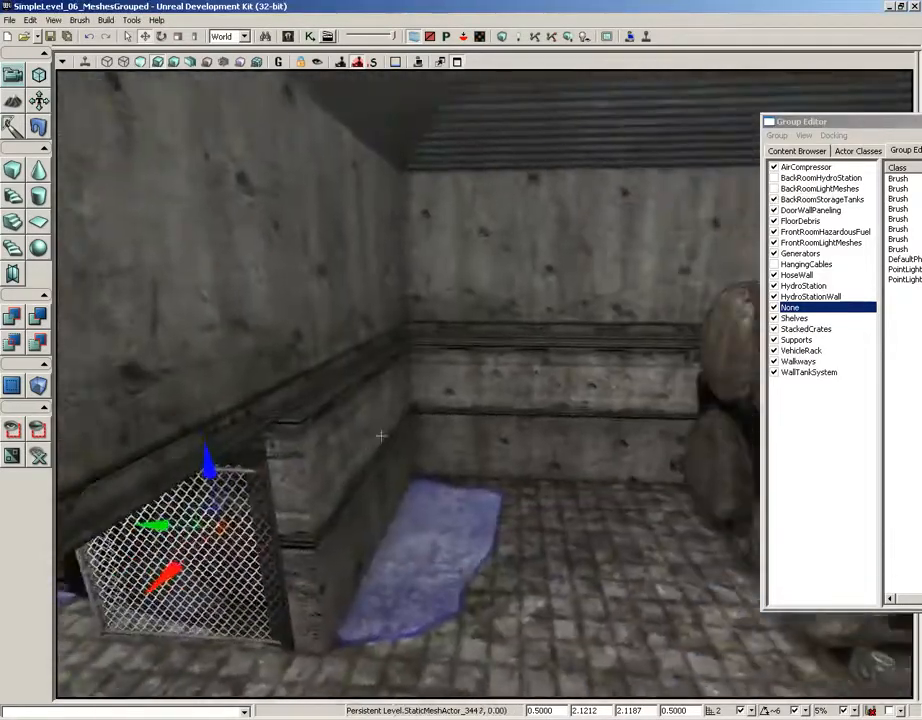
pyautogui.moveTo(381, 436); pyautogui.dragTo(470, 432)
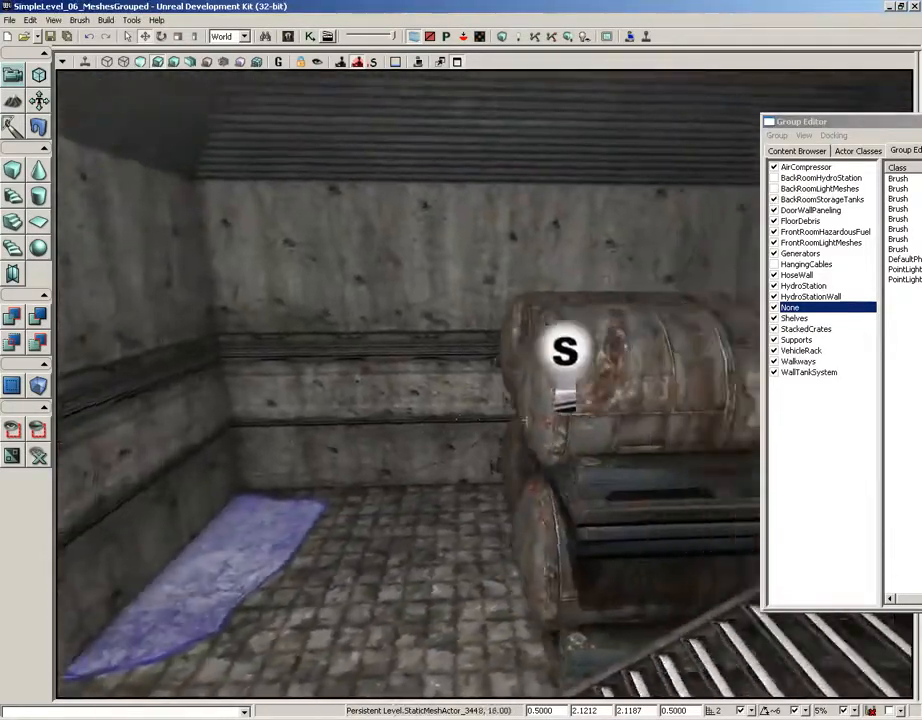
pyautogui.moveTo(657, 392); pyautogui.dragTo(613, 404)
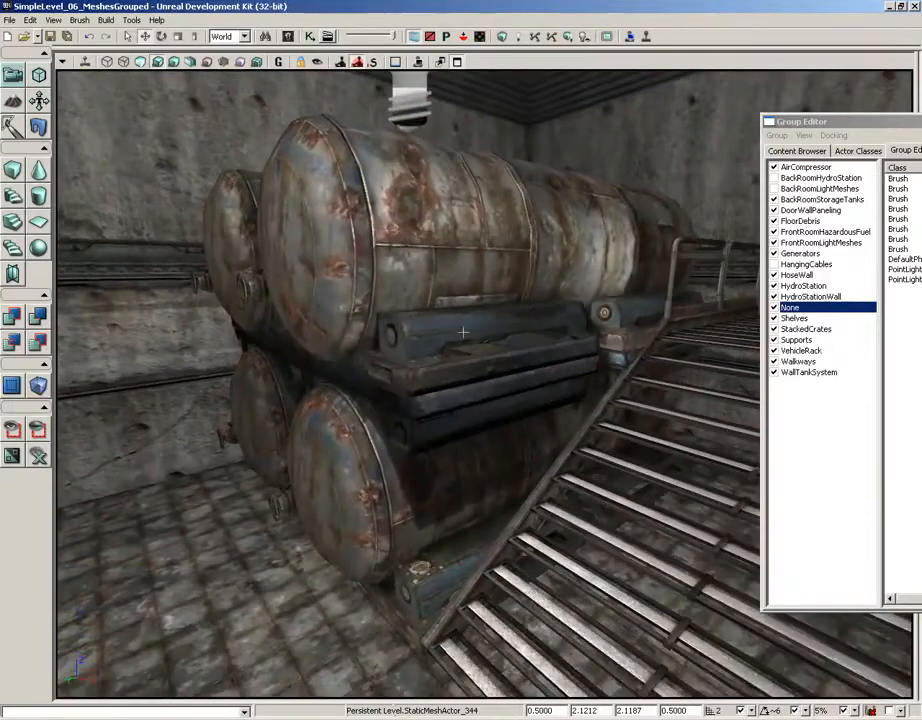
# Select the support under an upper storage tank and the base of the tall front-room tank, and compare both tank assemblies.
pyautogui.click(463, 330)
pyautogui.moveTo(455, 380); pyautogui.dragTo(78, 486)
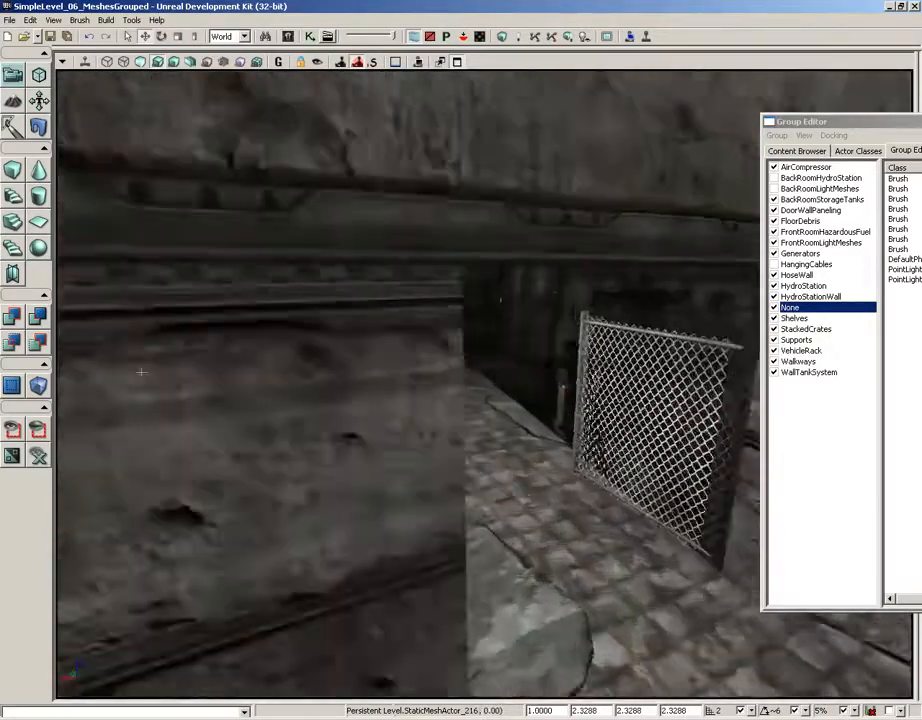
pyautogui.moveTo(141, 372); pyautogui.dragTo(463, 416)
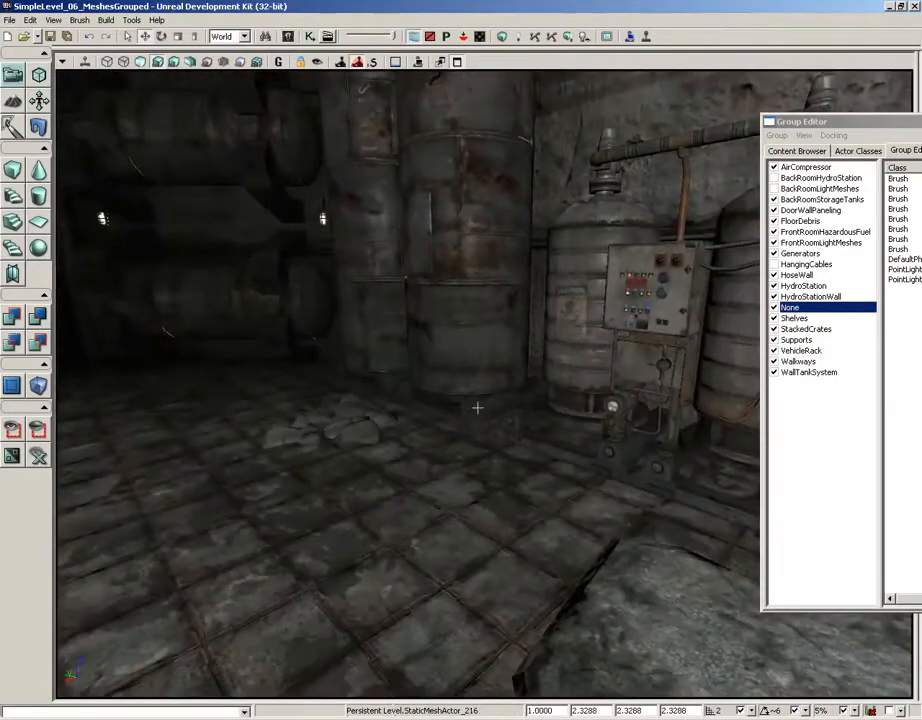
pyautogui.click(477, 407)
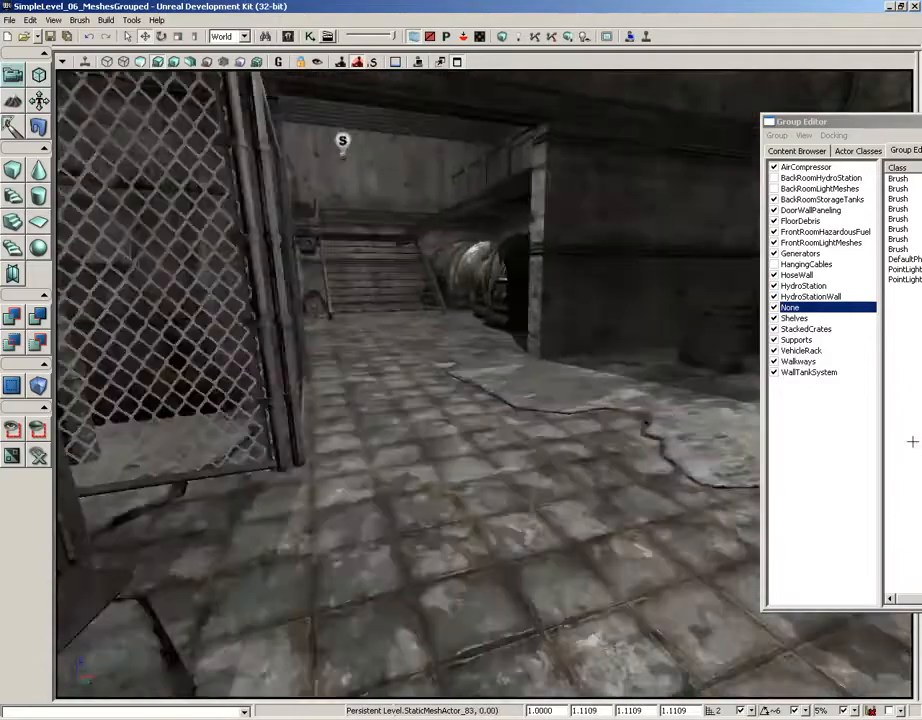
pyautogui.moveTo(912, 441); pyautogui.dragTo(755, 110)
pyautogui.moveTo(755, 110); pyautogui.dragTo(713, 69, button='right')
pyautogui.moveTo(713, 69); pyautogui.dragTo(705, 135)
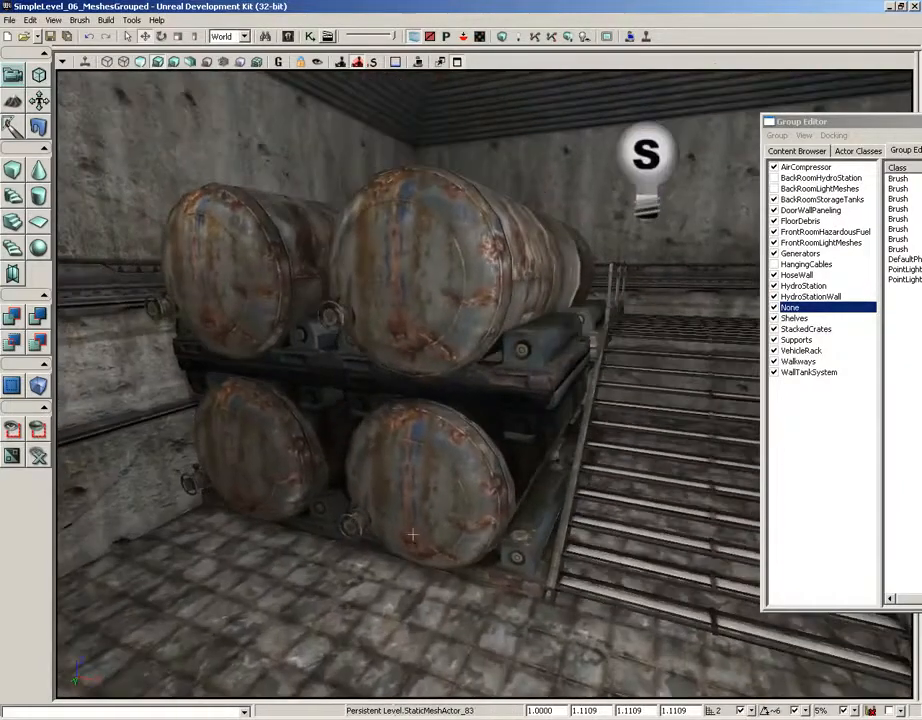
pyautogui.moveTo(412, 535); pyautogui.dragTo(483, 521)
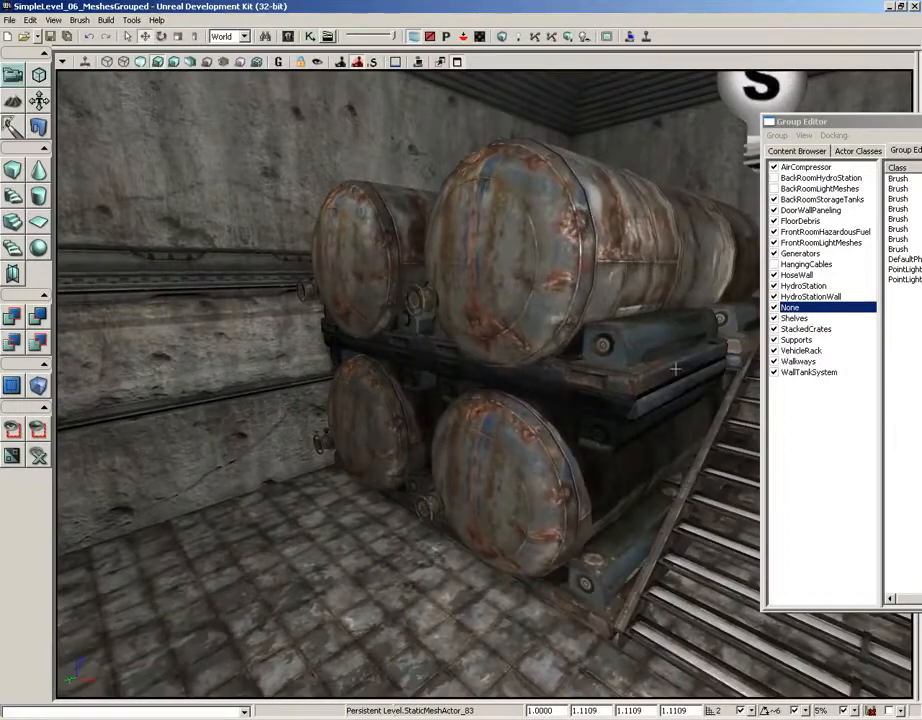
# Show the BackRoomHydroStation group and select its wall gauge pipes and the small control box near the floor to examine them.
pyautogui.moveTo(568, 137); pyautogui.dragTo(459, 552)
pyautogui.moveTo(459, 552); pyautogui.dragTo(414, 566, button='right')
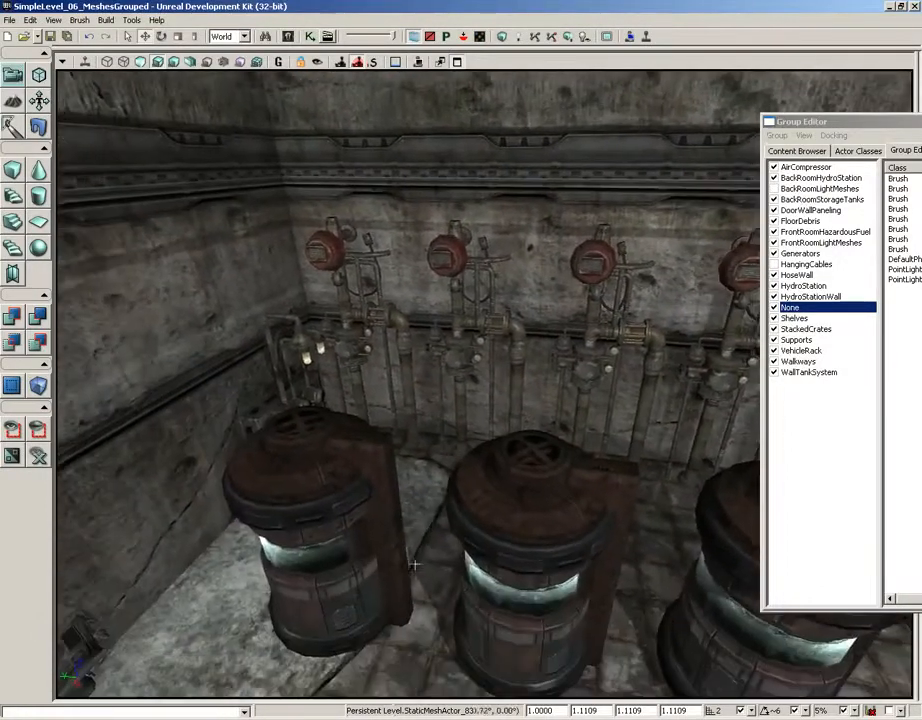
pyautogui.click(379, 322)
pyautogui.click(492, 323)
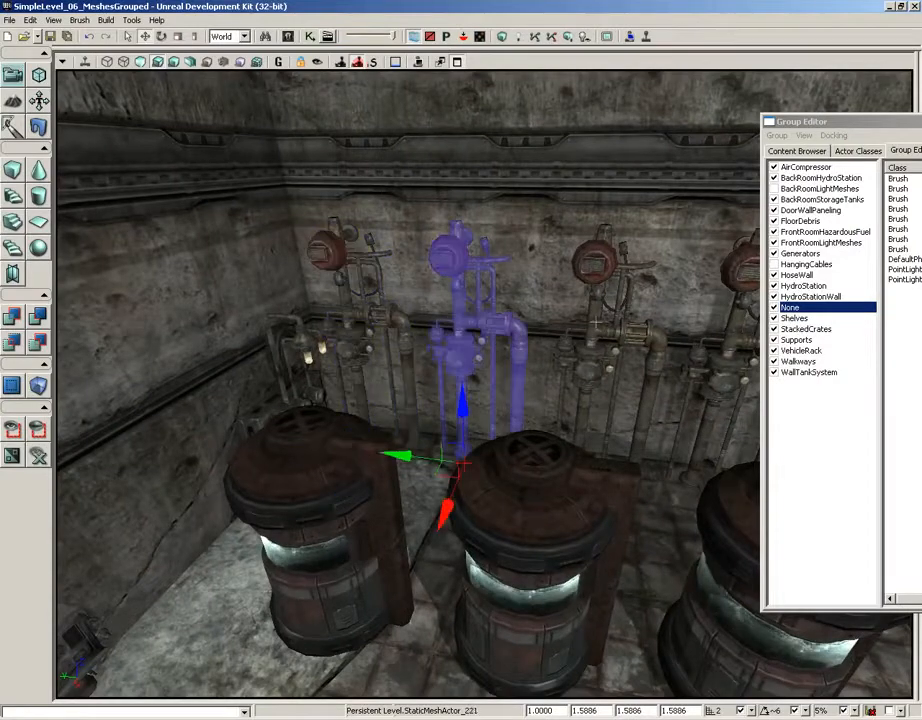
pyautogui.moveTo(431, 416); pyautogui.dragTo(470, 460)
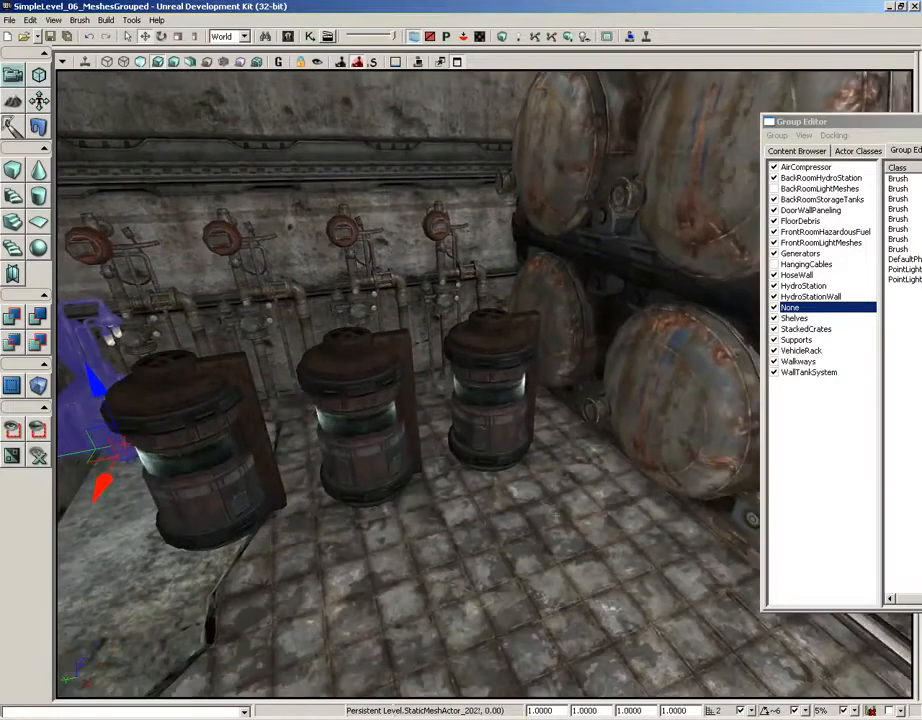
pyautogui.moveTo(424, 400); pyautogui.dragTo(253, 433)
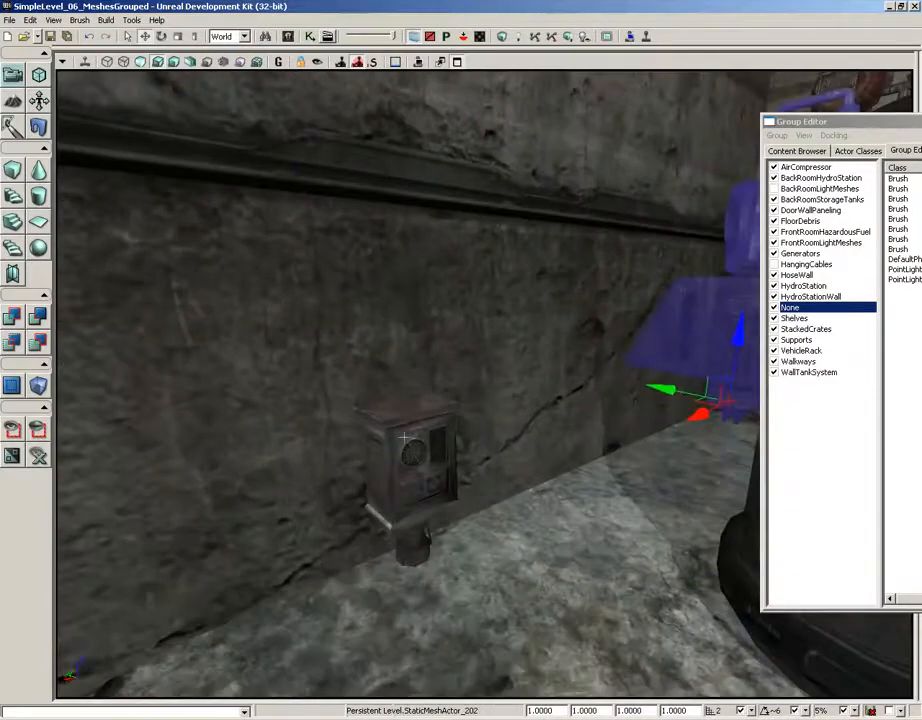
pyautogui.click(439, 443)
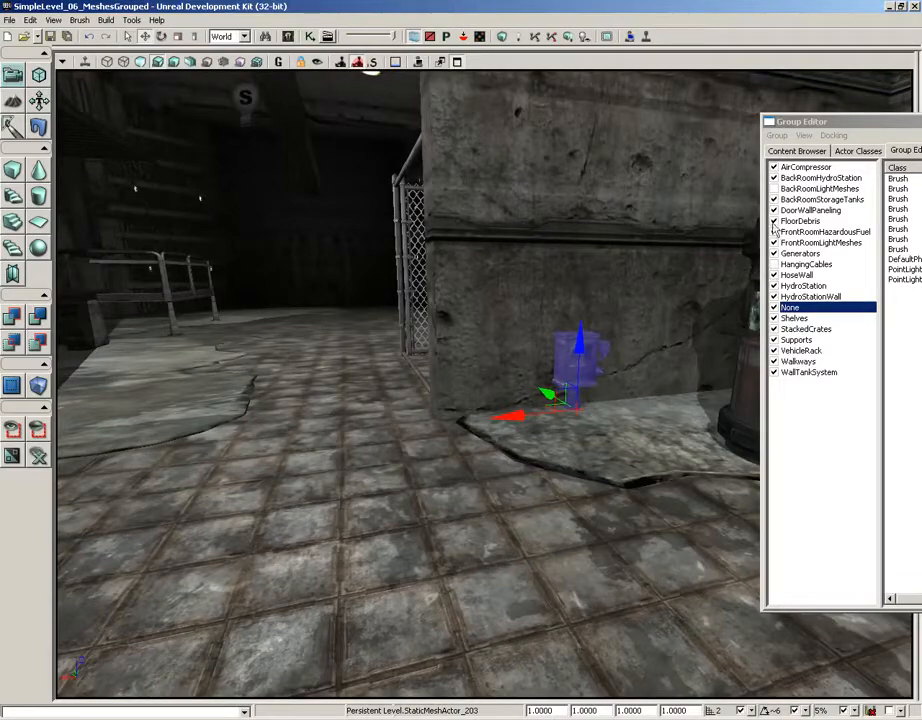
# Show the BackRoomLightMeshes group and view the large round wall lights and small caged lamps around the back room.
pyautogui.click(773, 190)
pyautogui.moveTo(620, 300); pyautogui.dragTo(638, 244, button='right')
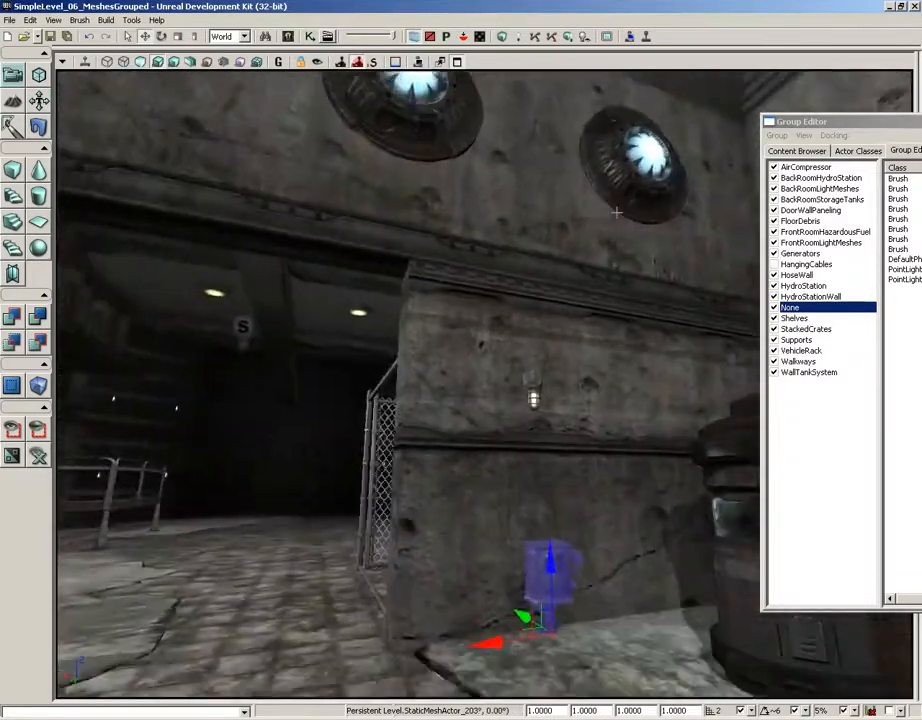
pyautogui.moveTo(617, 212); pyautogui.dragTo(513, 110)
pyautogui.press('s')
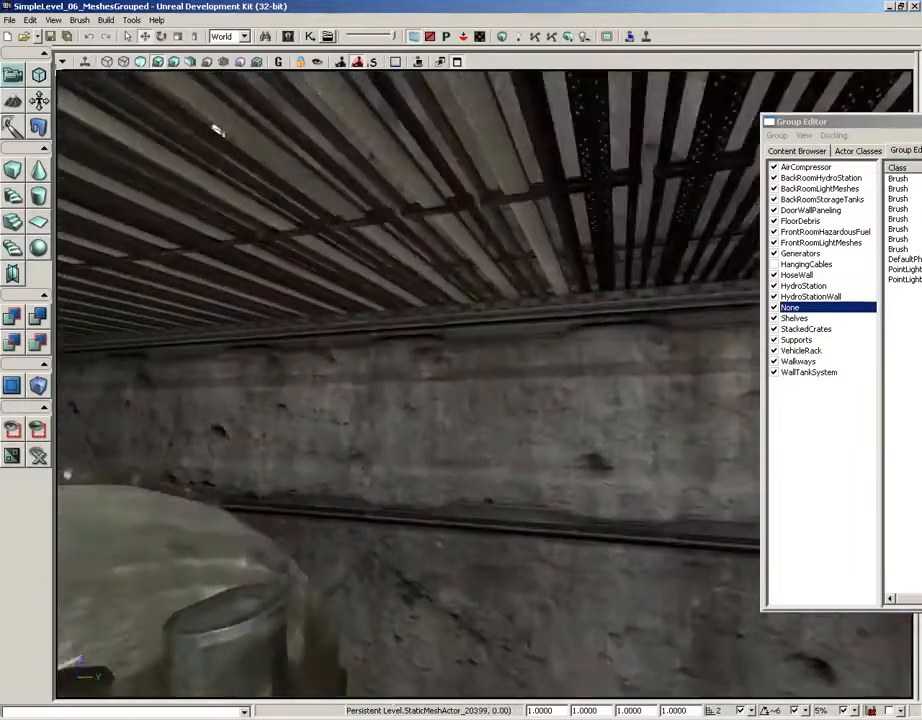
pyautogui.moveTo(216, 130); pyautogui.dragTo(316, 74)
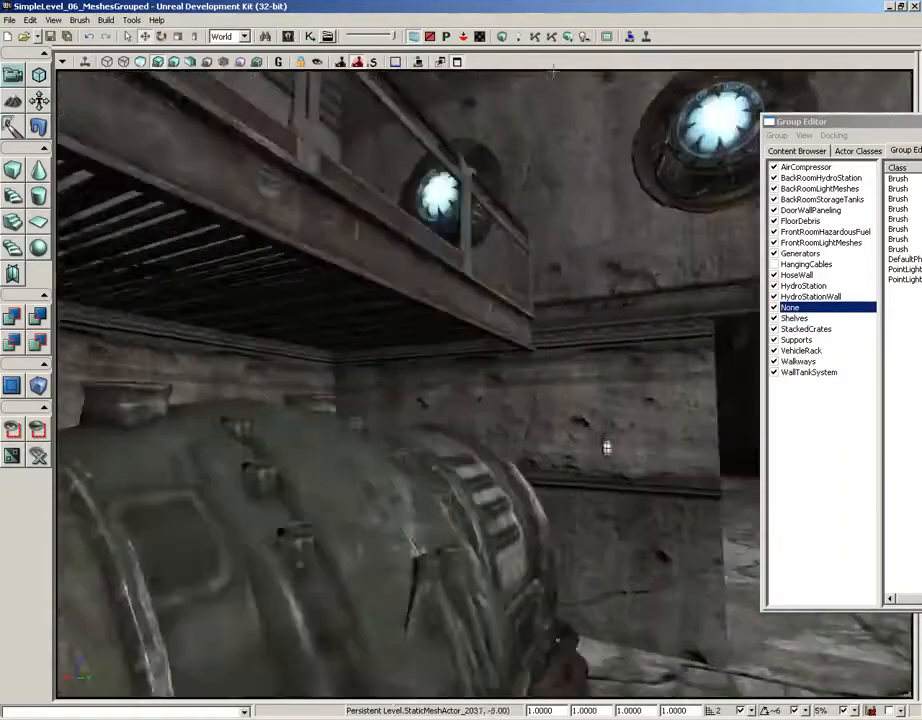
pyautogui.moveTo(553, 71); pyautogui.dragTo(647, 405)
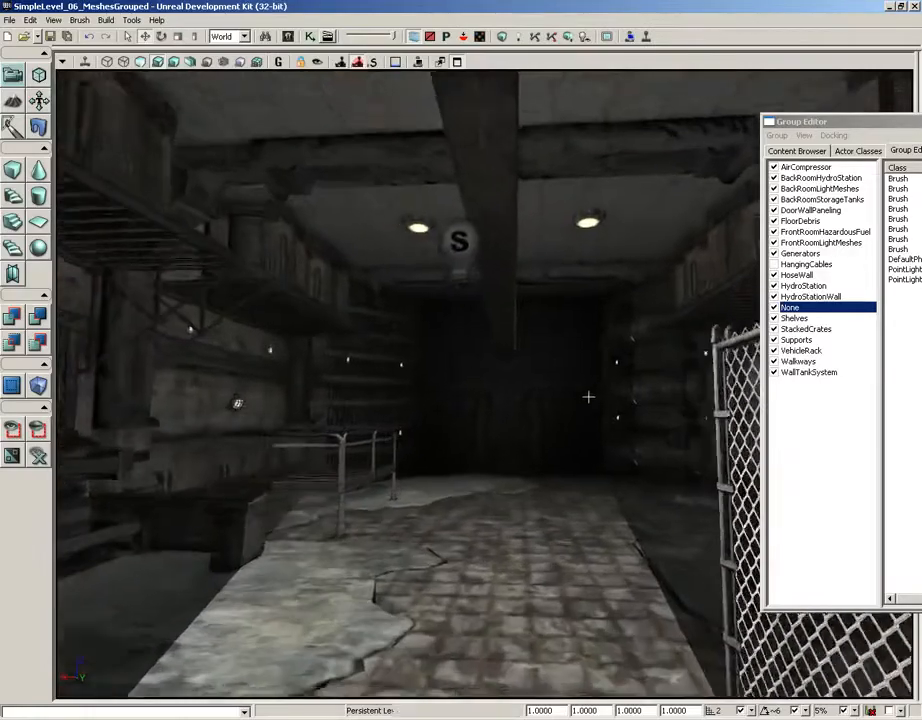
# Show the HangingCables group while viewing the overhead beam and raised shelves of the front room.
pyautogui.moveTo(588, 397); pyautogui.dragTo(492, 216)
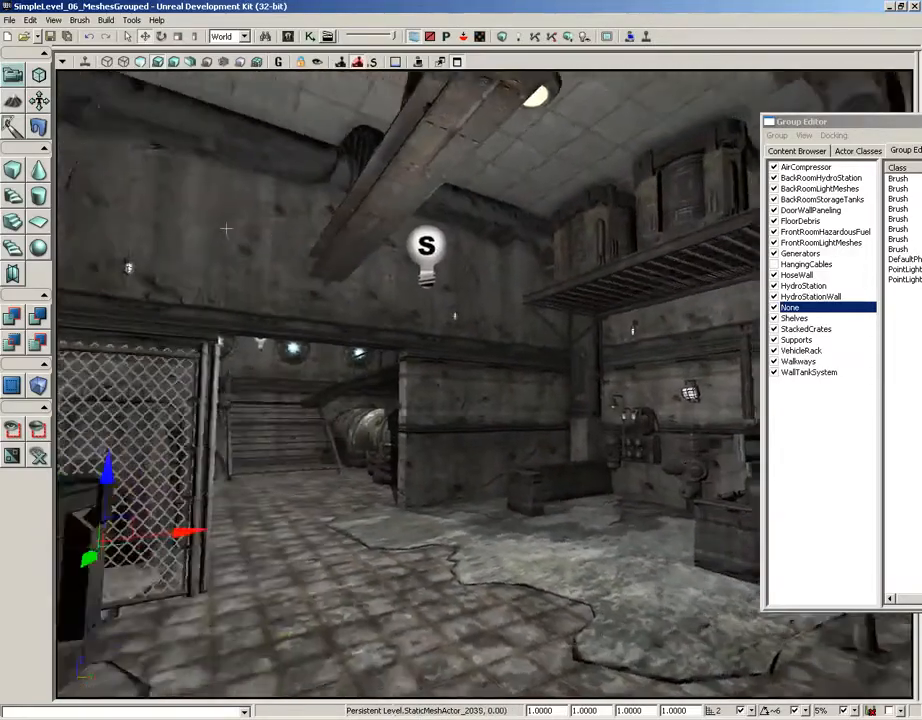
pyautogui.moveTo(226, 229); pyautogui.dragTo(151, 259)
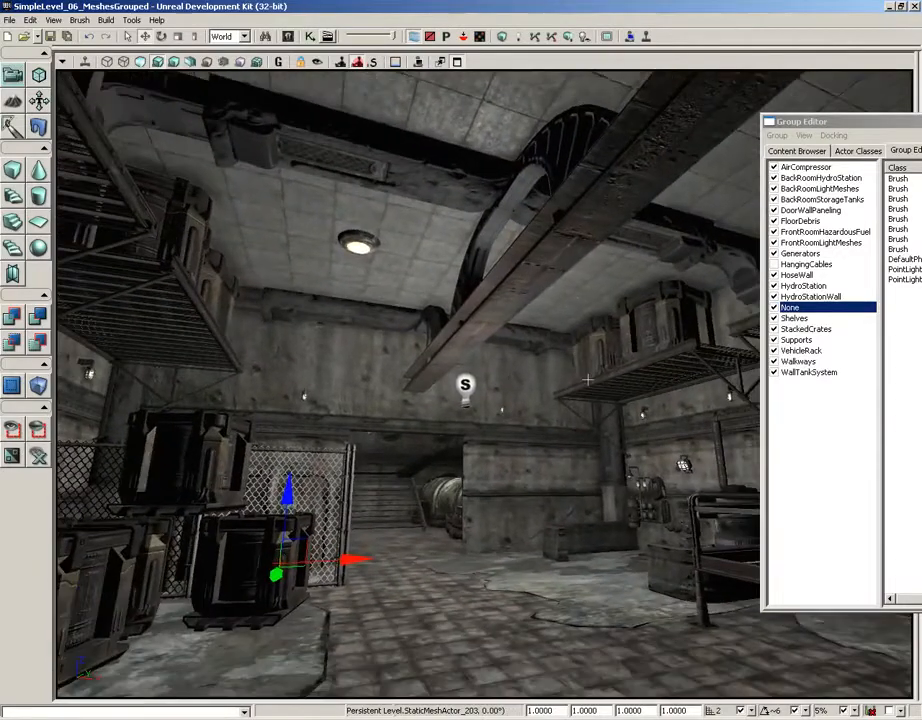
pyautogui.moveTo(588, 379); pyautogui.dragTo(727, 474)
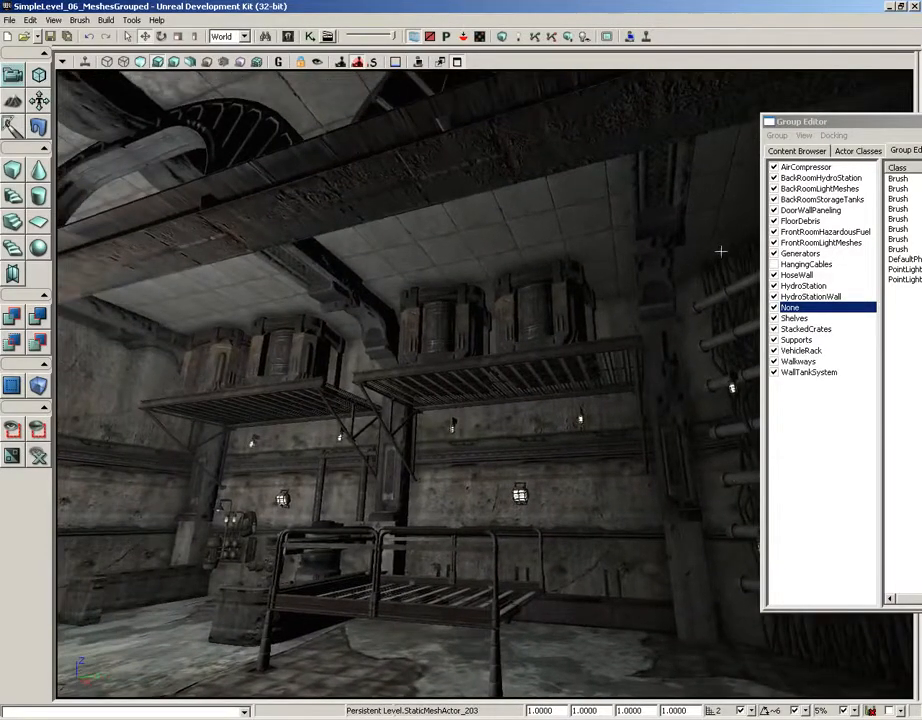
pyautogui.click(774, 264)
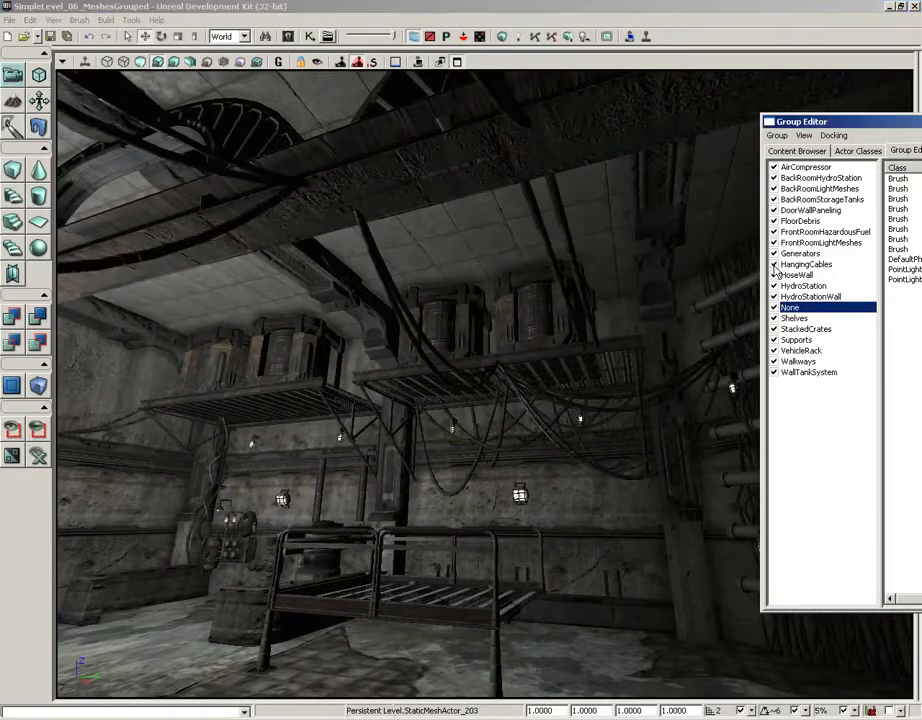
# Select the cable meshes strung toward the hose wall and those looped beneath the raised shelves to examine them.
pyautogui.moveTo(525, 521); pyautogui.dragTo(457, 436)
pyautogui.click(388, 341)
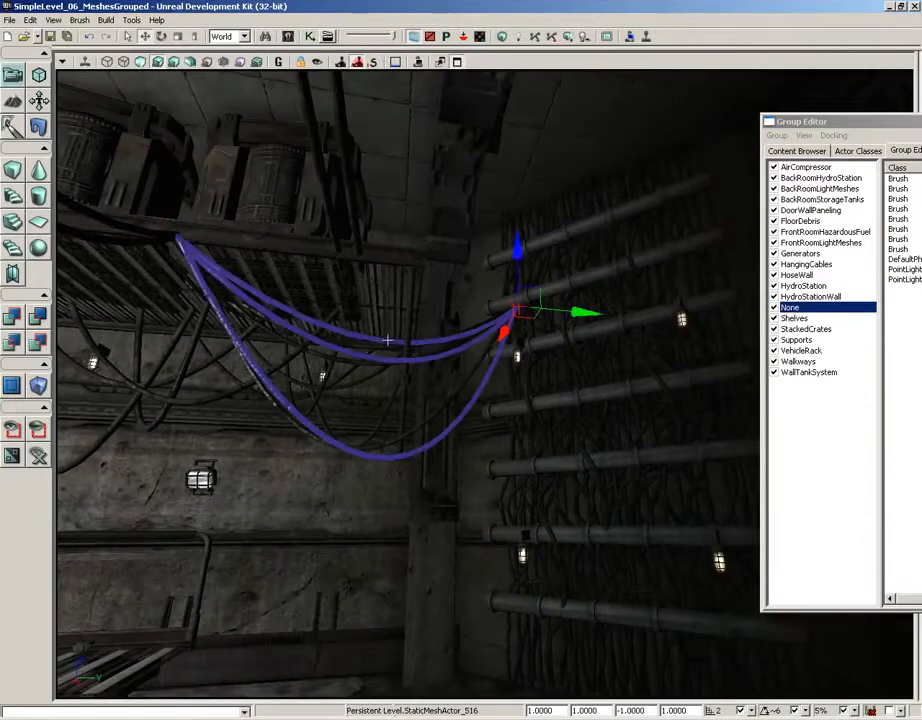
pyautogui.moveTo(300, 346); pyautogui.dragTo(260, 380)
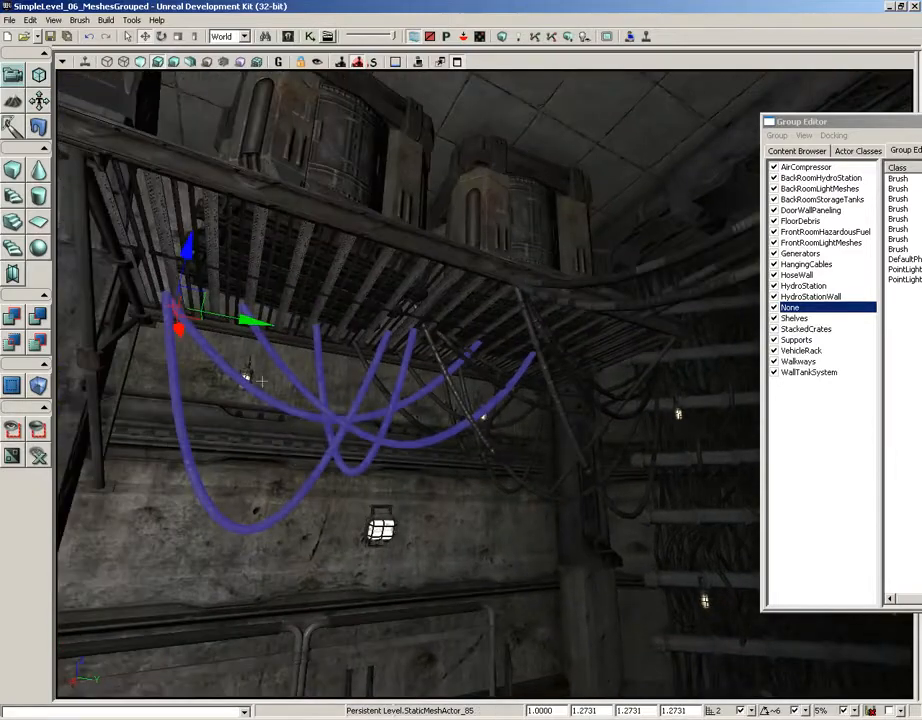
pyautogui.click(448, 421)
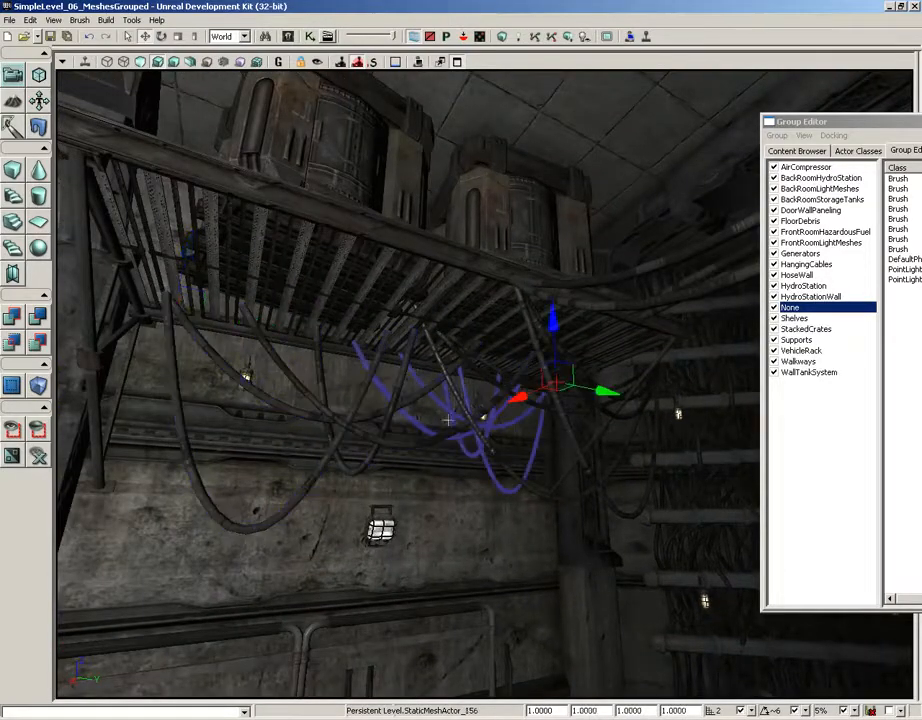
pyautogui.moveTo(541, 492); pyautogui.dragTo(205, 292)
pyautogui.click(220, 447)
pyautogui.click(533, 440)
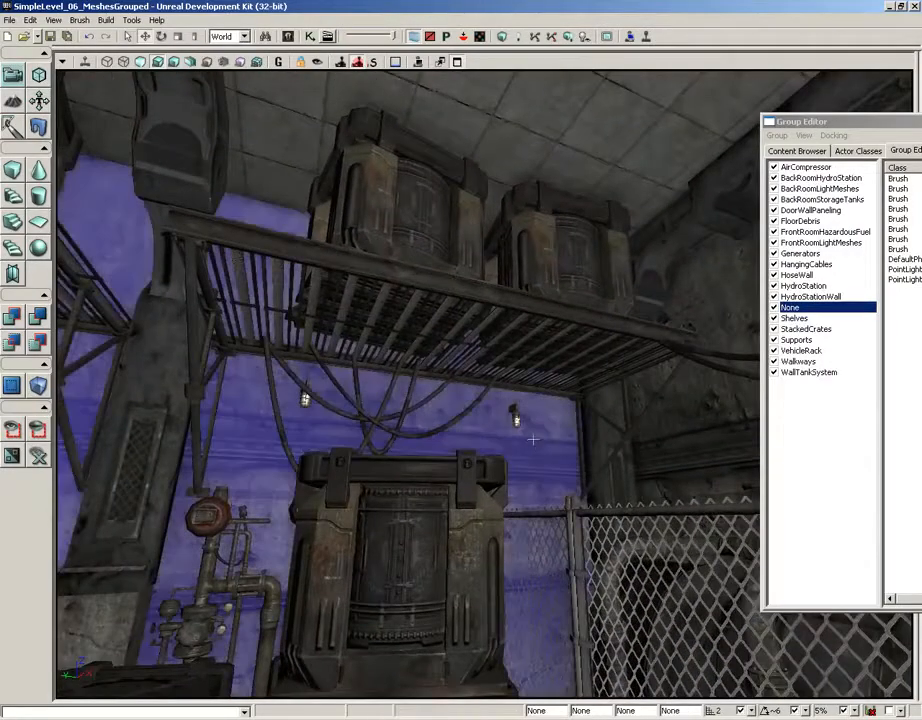
# View the hanging cables above the back-room opening, from the ceiling beam, and under the shelves over the tanks and crates.
pyautogui.moveTo(533, 440); pyautogui.dragTo(390, 318)
pyautogui.moveTo(488, 321); pyautogui.dragTo(400, 300)
pyautogui.moveTo(439, 354); pyautogui.dragTo(520, 400, button='right')
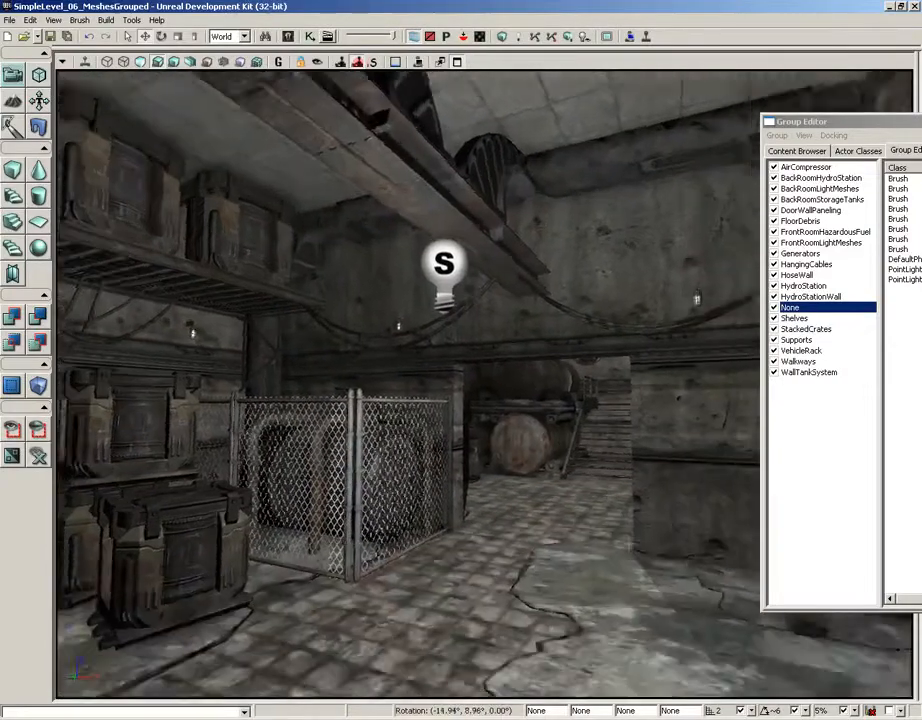
pyautogui.moveTo(597, 490); pyautogui.dragTo(461, 463)
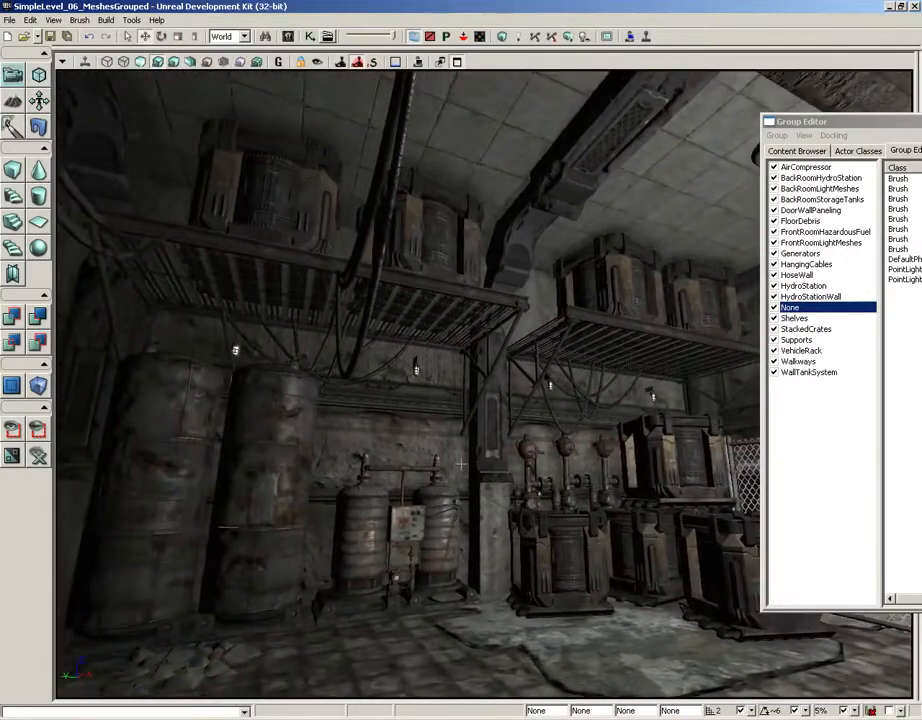